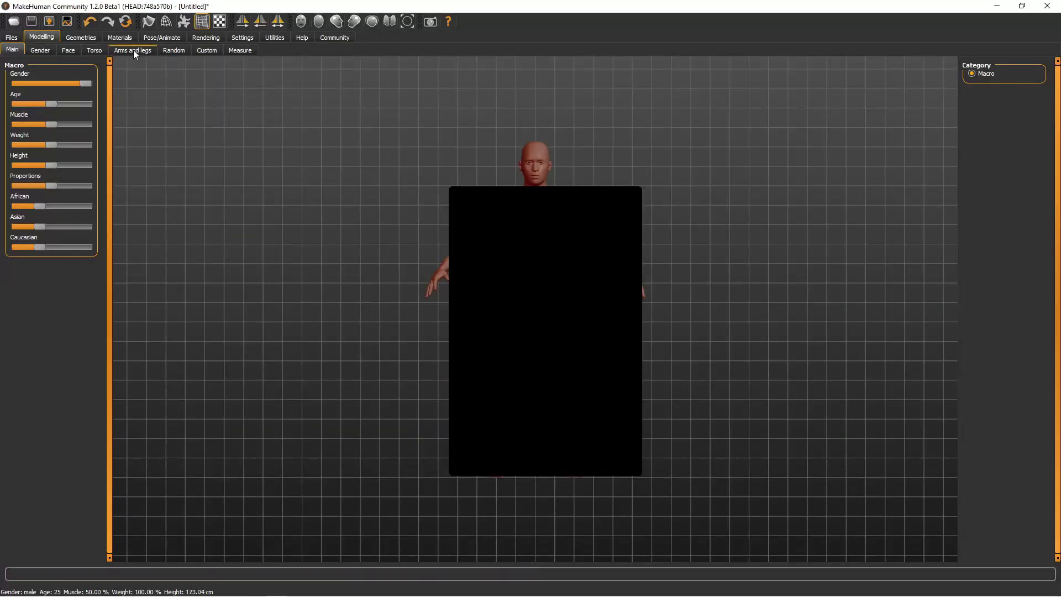
Dress the MakeHuman character in Male casualsuit02, the Fedora cocked hat and Shoes02.
{"action": "left_click", "coordinate": [81, 37]}
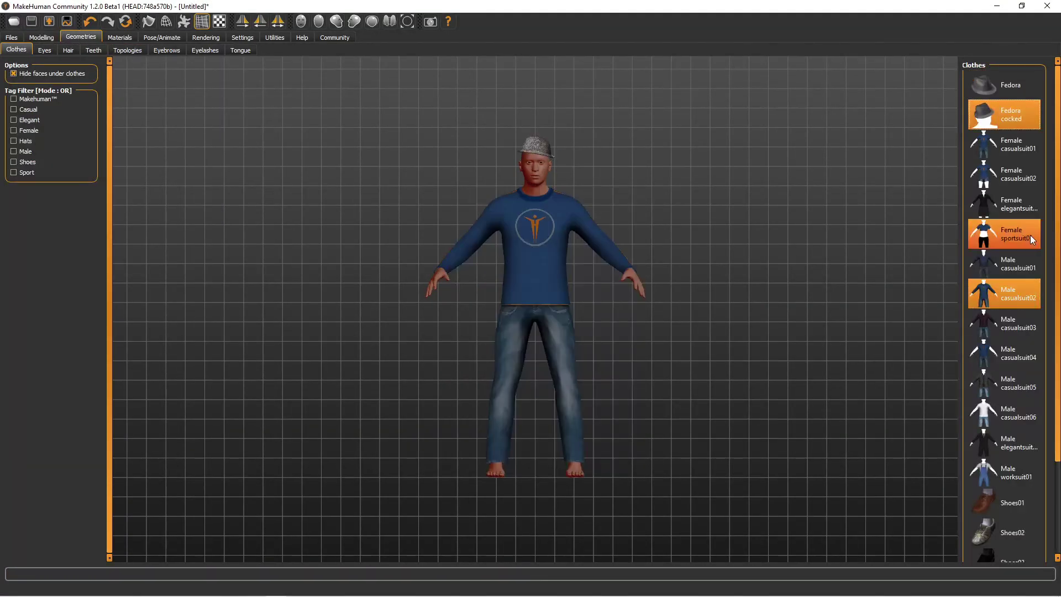
{"action": "left_click", "coordinate": [990, 528]}
Assign the Default rig preset and the Middleage caucasian male skin material to the character.
{"action": "left_click", "coordinate": [162, 37]}
{"action": "left_click", "coordinate": [990, 144]}
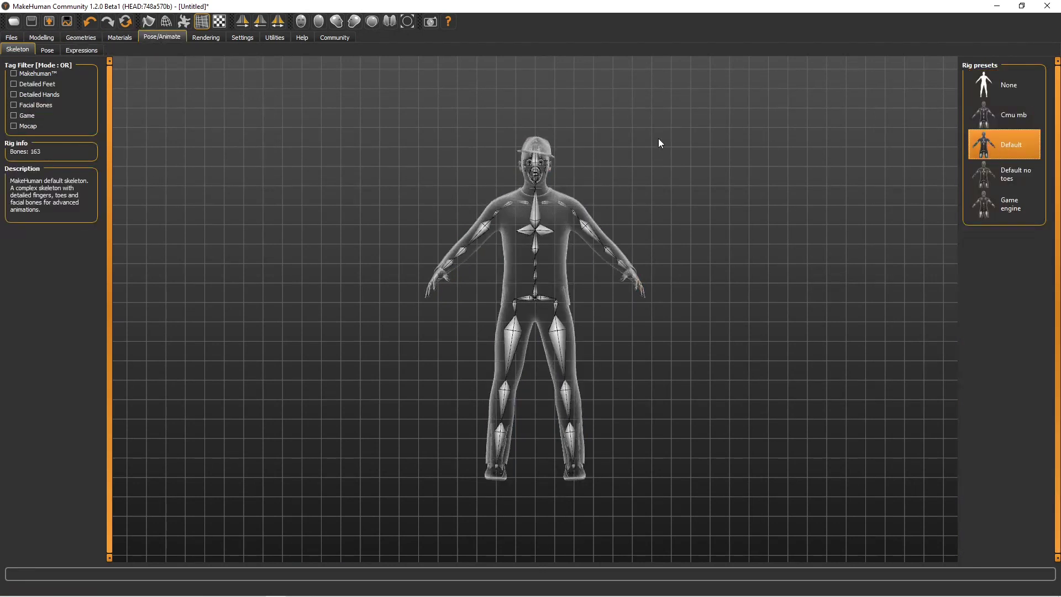
{"action": "left_click", "coordinate": [119, 37]}
{"action": "left_click", "coordinate": [993, 261]}
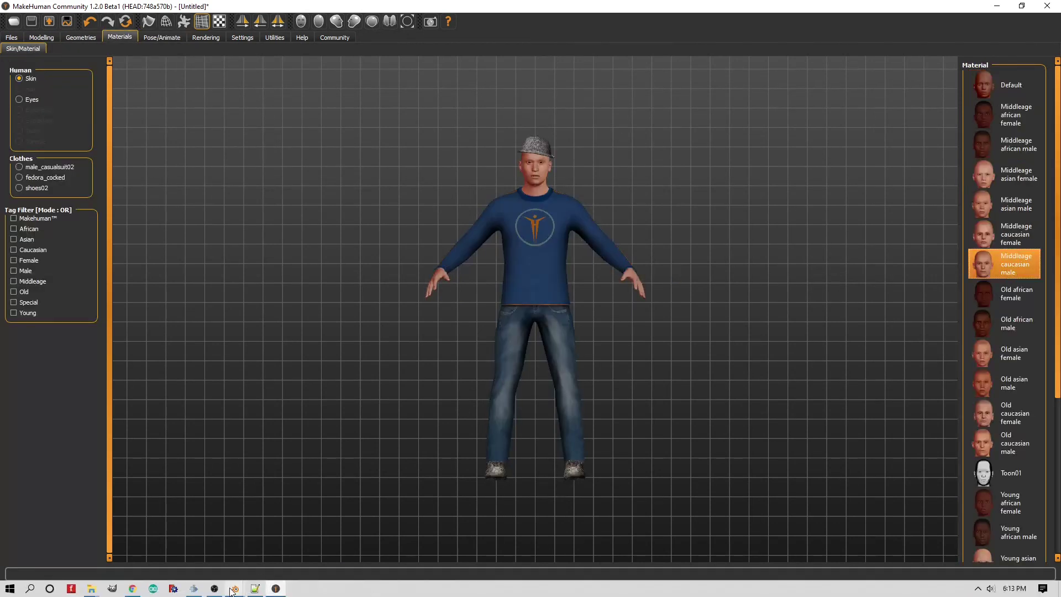
Switch to Blender, import the MakeHuman character with its plug-in, and display it with material preview shading.
{"action": "left_click", "coordinate": [234, 589]}
{"action": "left_click", "coordinate": [869, 254]}
{"action": "left_click", "coordinate": [809, 111]}
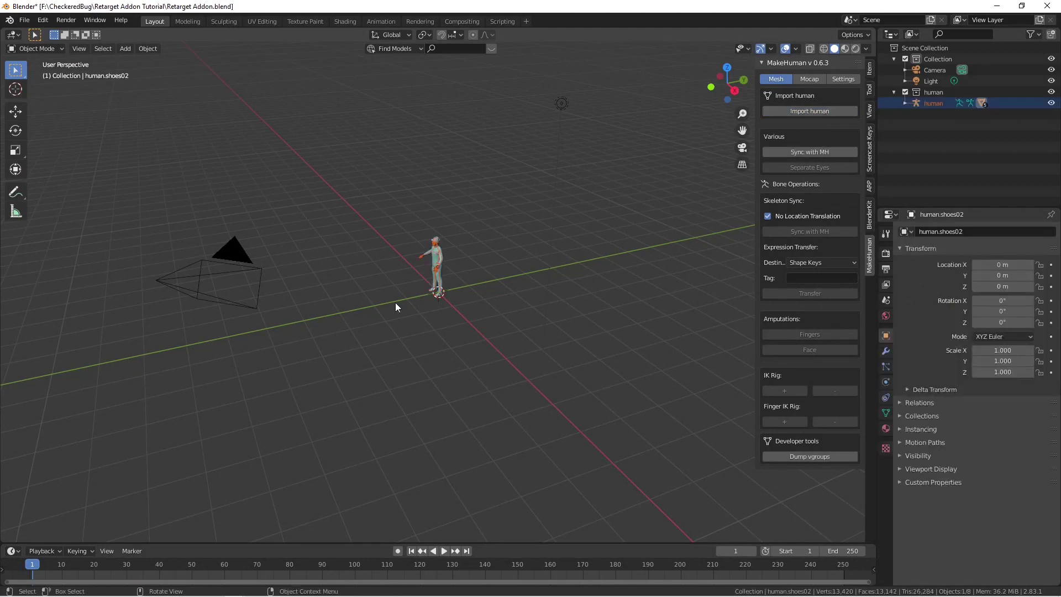
{"action": "scroll", "coordinate": [396, 307], "scroll_direction": "up", "scroll_amount": 6}
{"action": "middle_click_drag", "start_coordinate": [395, 307], "coordinate": [499, 297]}
{"action": "key", "text": "z"}
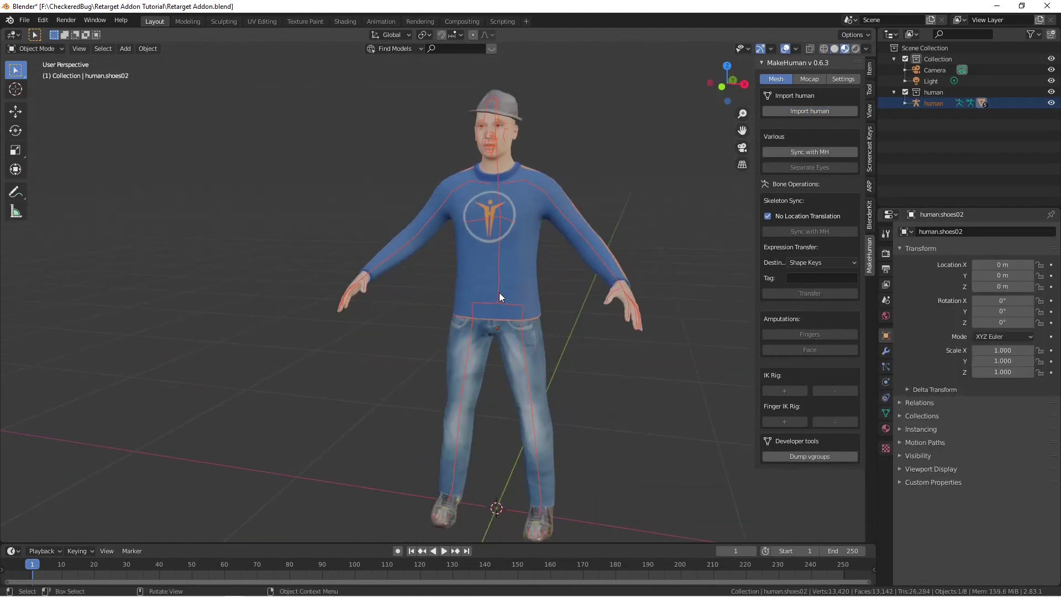
Try importing the motion-capture animation scene-one-shot-one_scan-001.fbx, and delete the imported object.
{"action": "left_click", "coordinate": [25, 19]}
{"action": "mouse_move", "coordinate": [61, 171]}
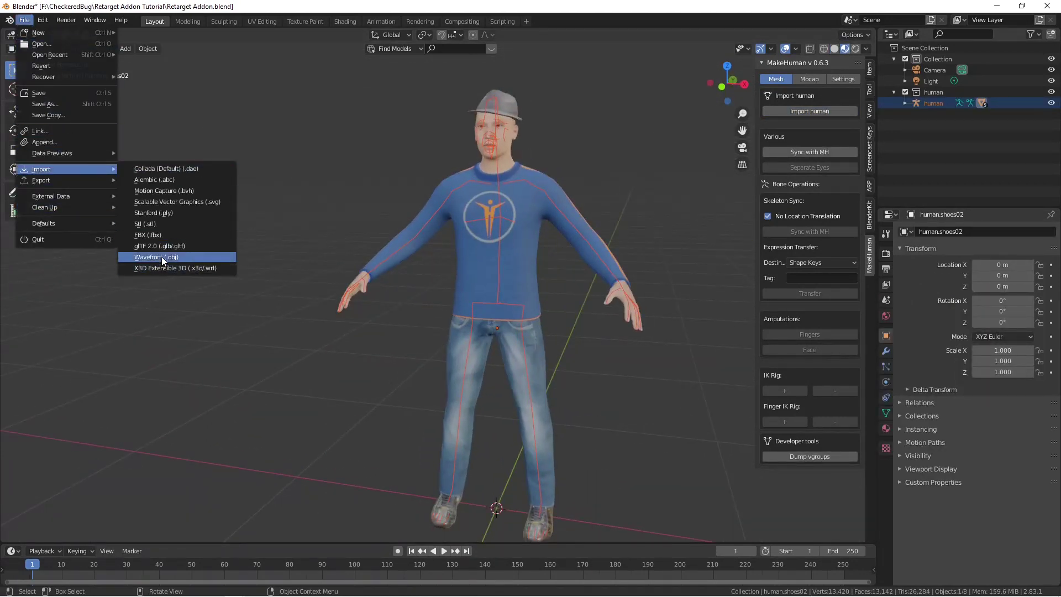
{"action": "left_click", "coordinate": [156, 257]}
{"action": "left_click", "coordinate": [277, 389]}
{"action": "left_click", "coordinate": [276, 402]}
{"action": "double_click", "coordinate": [409, 182]}
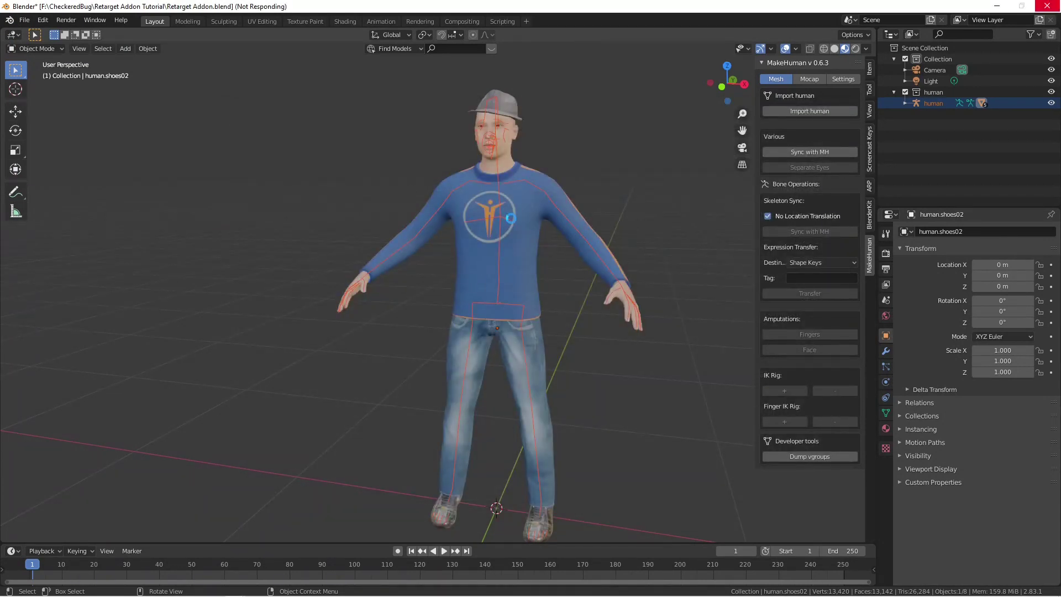
{"action": "key", "text": "Delete"}
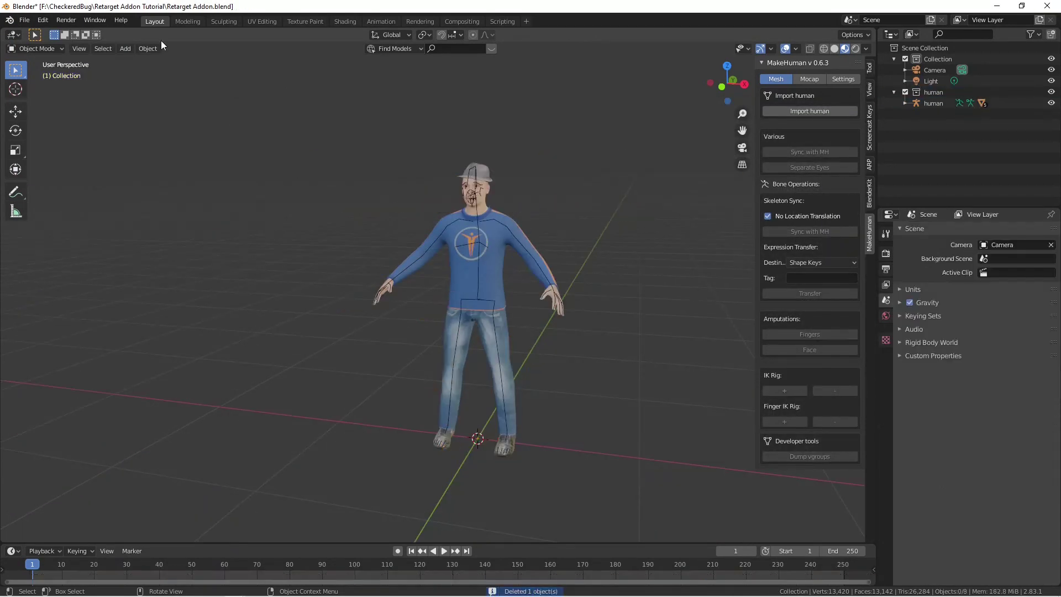
Import scene-one-shot-one_scan-001.fbx as FBX with Automatic Bone Orientation enabled for its armature.
{"action": "left_click", "coordinate": [24, 20]}
{"action": "mouse_move", "coordinate": [42, 170]}
{"action": "left_click", "coordinate": [155, 233]}
{"action": "left_click", "coordinate": [730, 391]}
{"action": "left_click", "coordinate": [838, 438]}
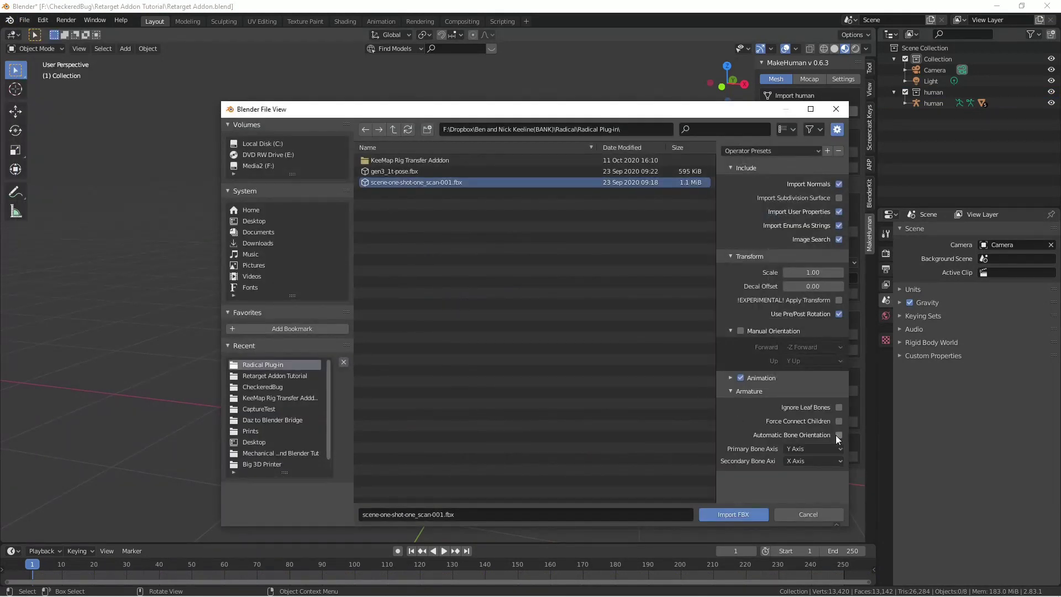
{"action": "left_click", "coordinate": [733, 514]}
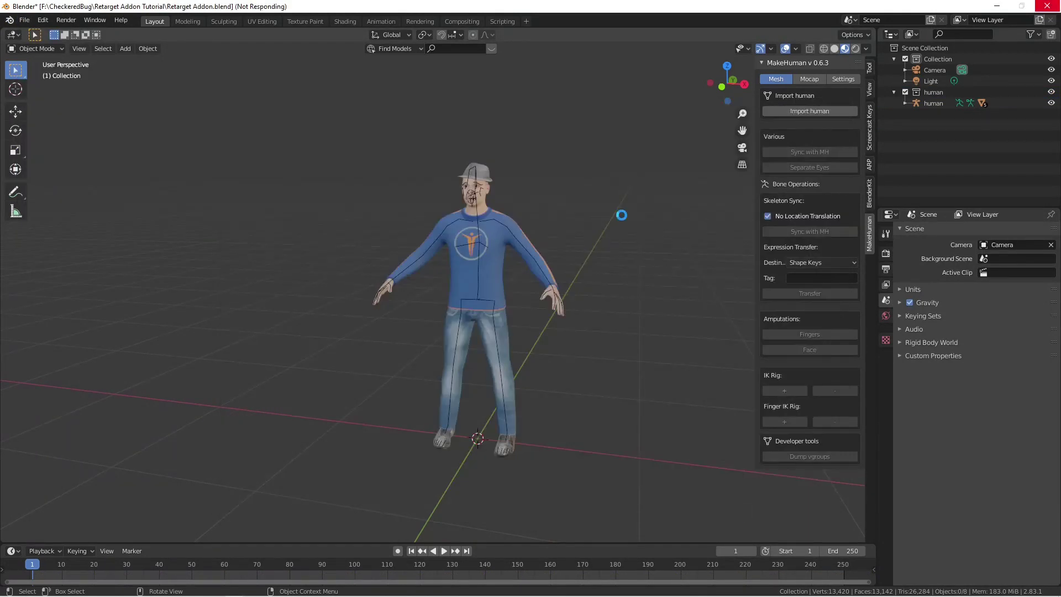
Play the imported animation and move the Root armature about 0.95 m along X, beside the human character.
{"action": "key", "text": "space"}
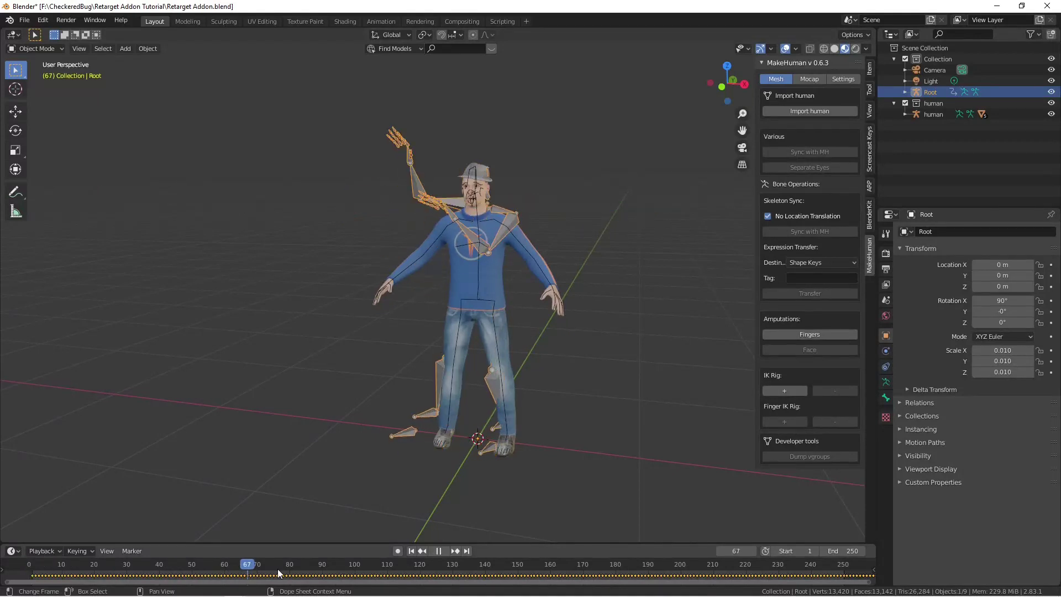
{"action": "key", "text": "Escape"}
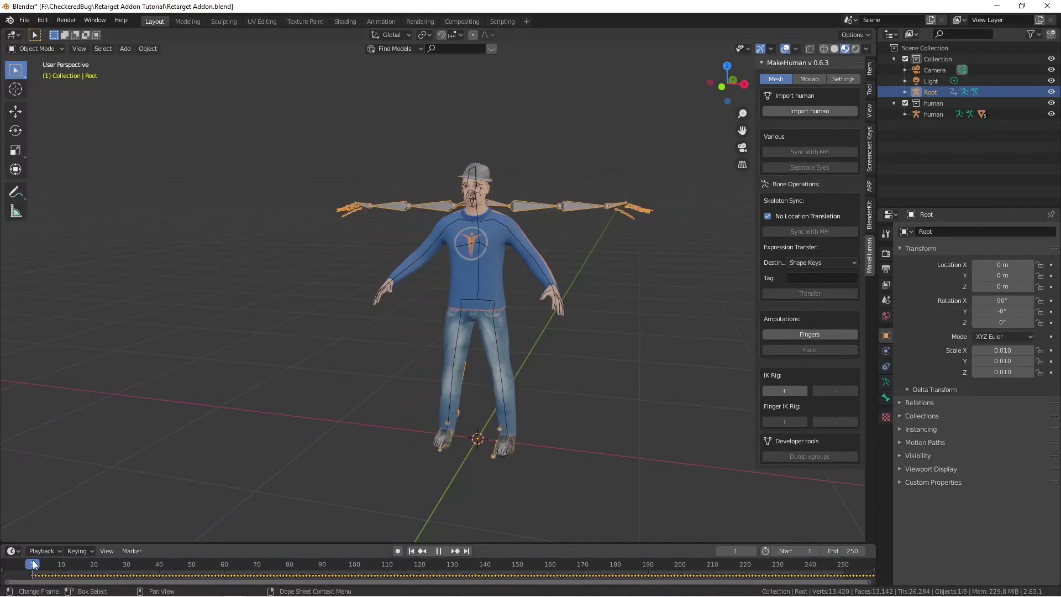
{"action": "key", "text": "g"}
{"action": "key", "text": "x"}
{"action": "left_click", "coordinate": [695, 356]}
{"action": "middle_click_drag", "start_coordinate": [695, 354], "coordinate": [420, 442]}
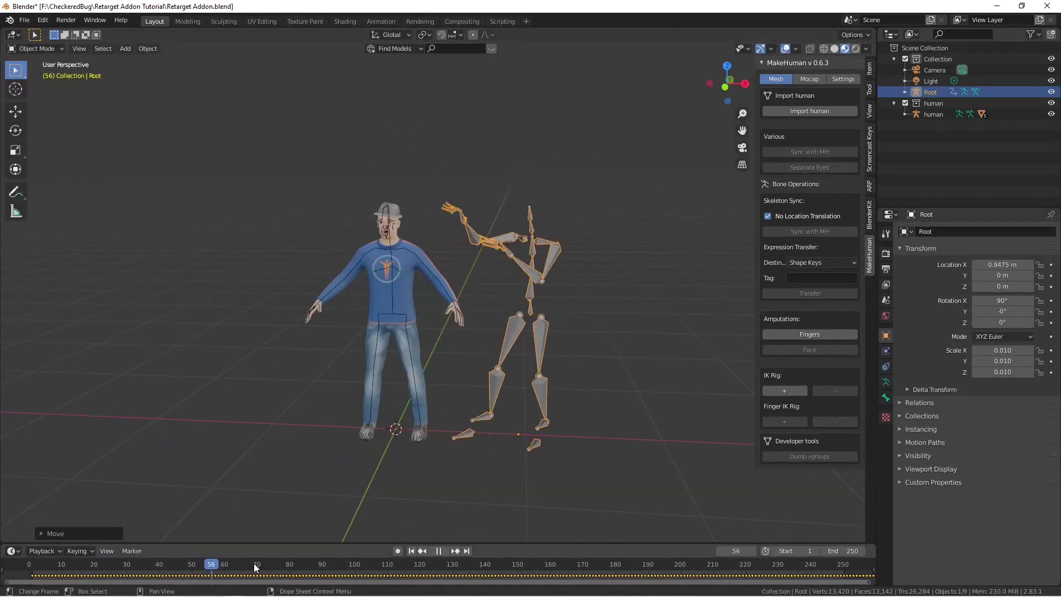
Return the timeline to frame 2 and save the Blender file.
{"action": "left_click_drag", "start_coordinate": [209, 569], "coordinate": [35, 569]}
{"action": "left_click", "coordinate": [24, 20]}
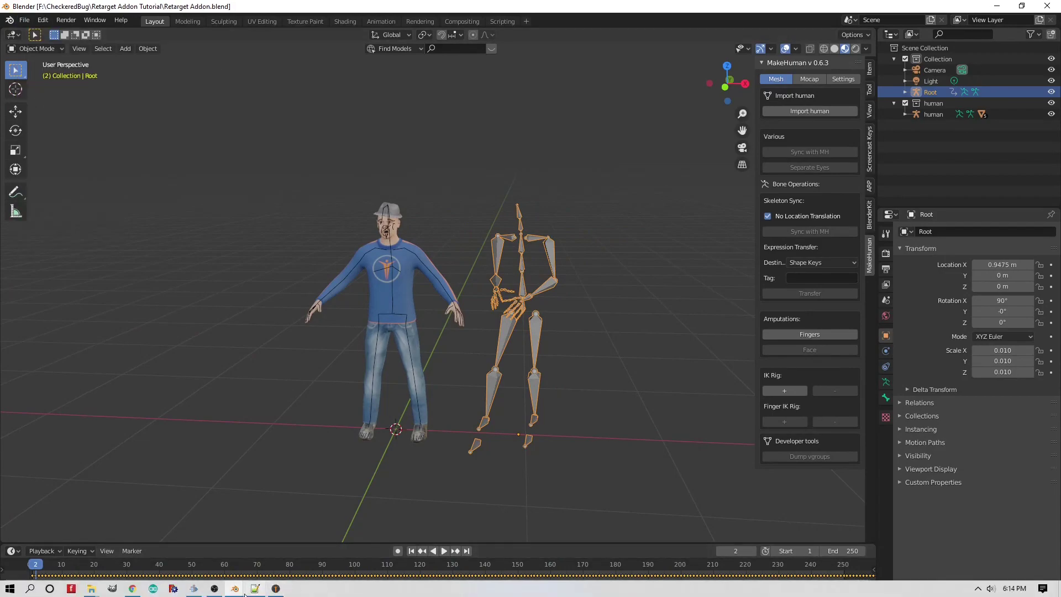
Switch to the browser and open KeeMap Rig Transfer Addon.zip in the Keemap-Blender-Rig-ReTargeting-Addon GitHub repository.
{"action": "left_click", "coordinate": [258, 587]}
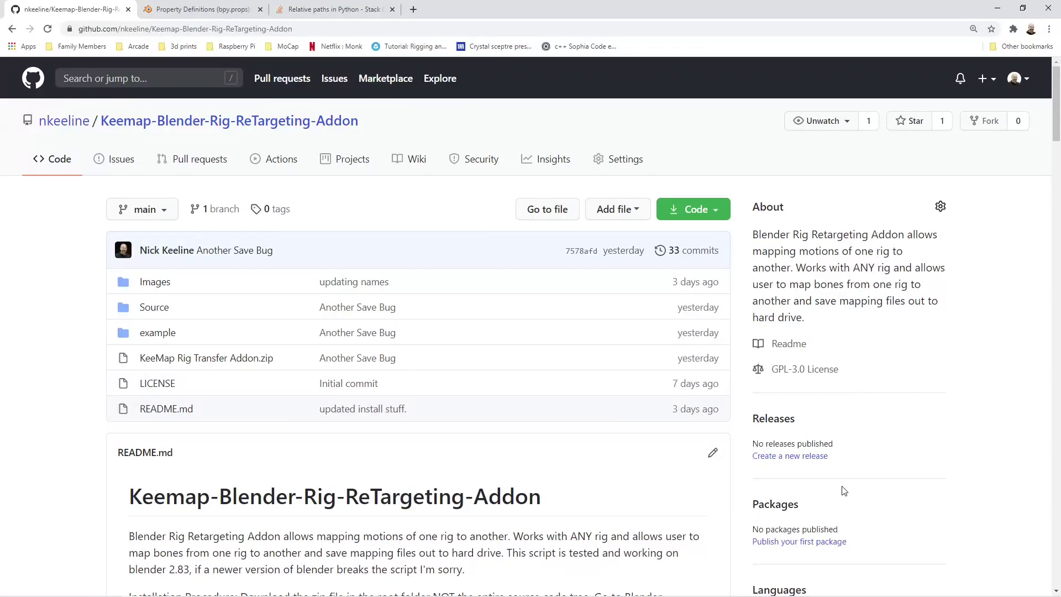
{"action": "left_click", "coordinate": [203, 361]}
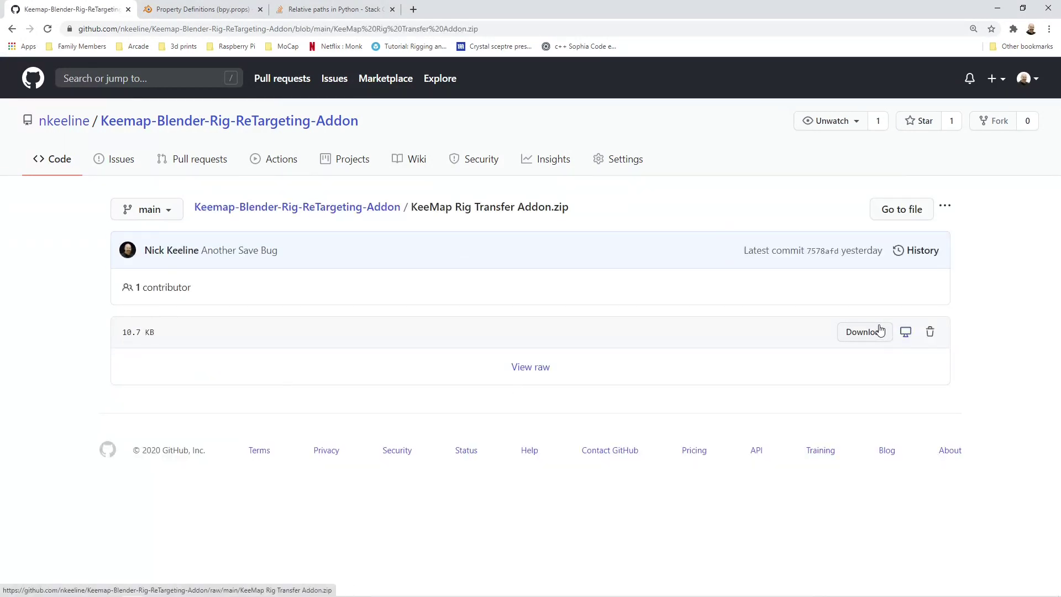
Switch to Blender, install the add-on from KeeMap Rig Transfer Addon.zip in the preferences, and enable it.
{"action": "mouse_move", "coordinate": [392, 595]}
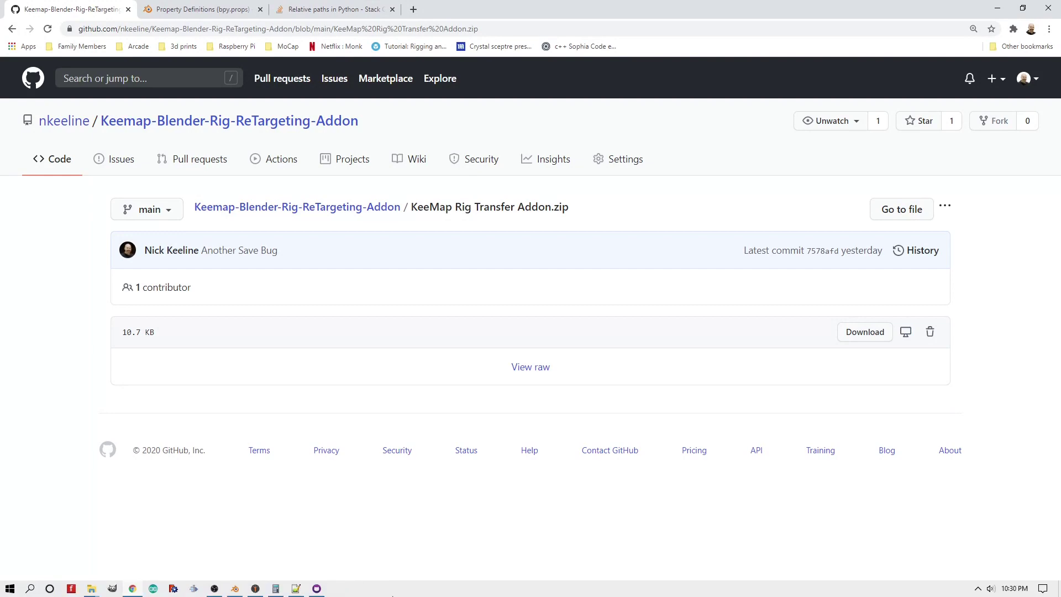
{"action": "left_click", "coordinate": [235, 589]}
{"action": "left_click", "coordinate": [43, 20]}
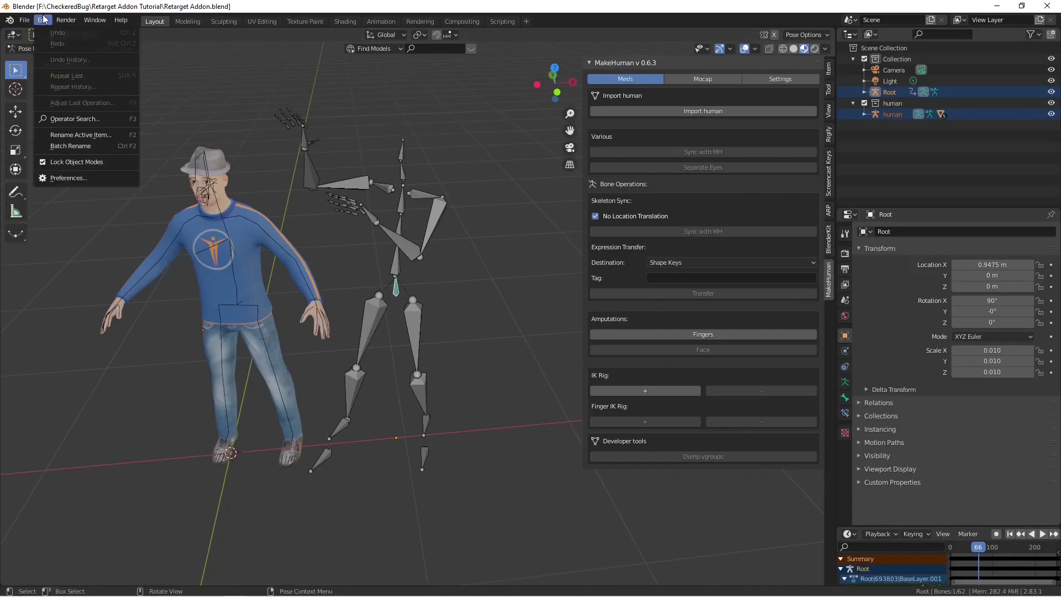
{"action": "left_click", "coordinate": [69, 179]}
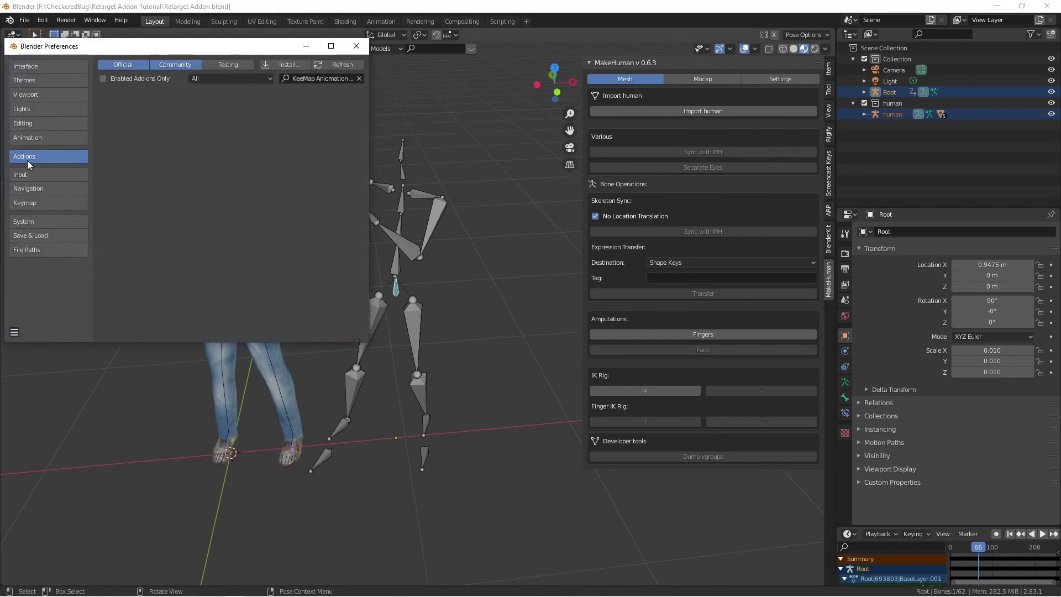
{"action": "left_click", "coordinate": [287, 65]}
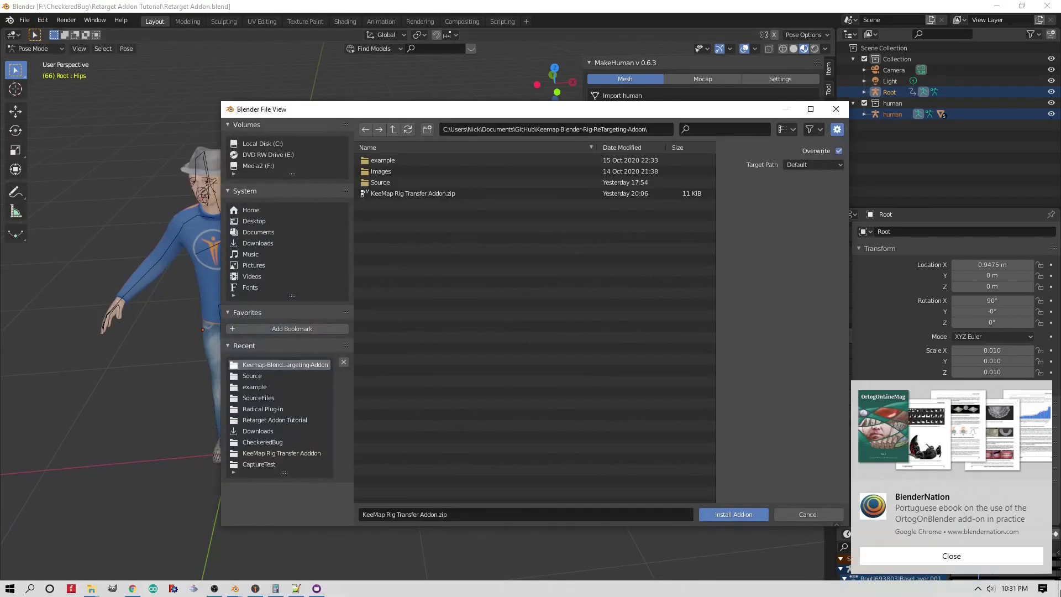
{"action": "left_click", "coordinate": [966, 551]}
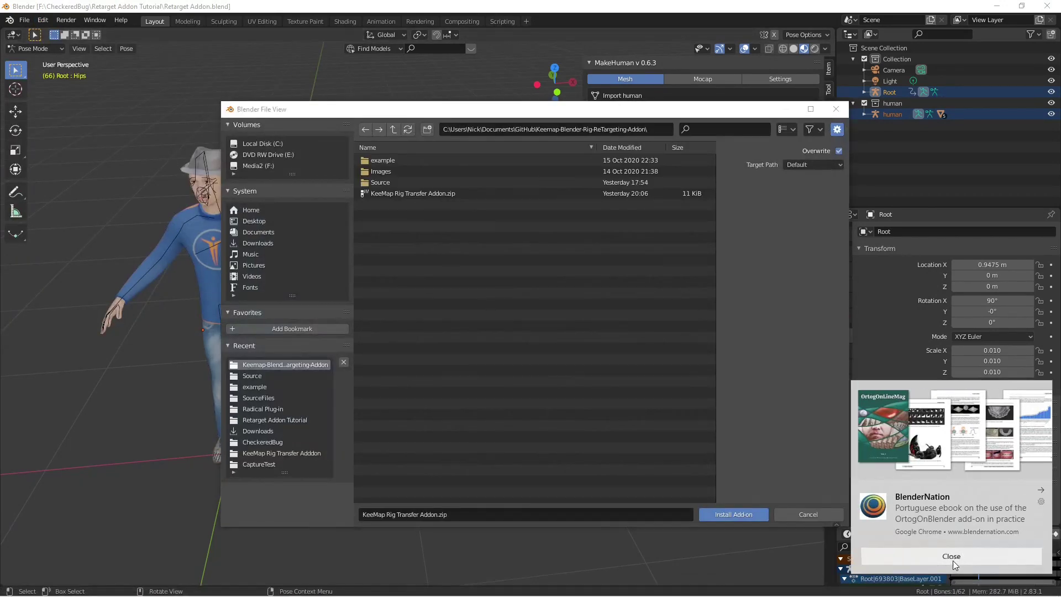
{"action": "left_click", "coordinate": [392, 191]}
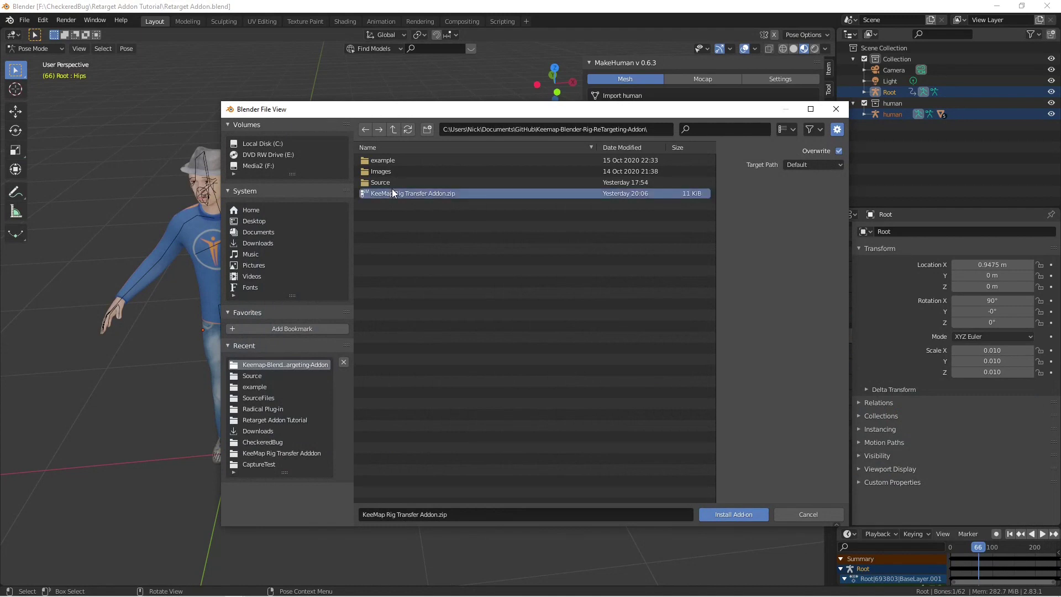
{"action": "left_click", "coordinate": [726, 514]}
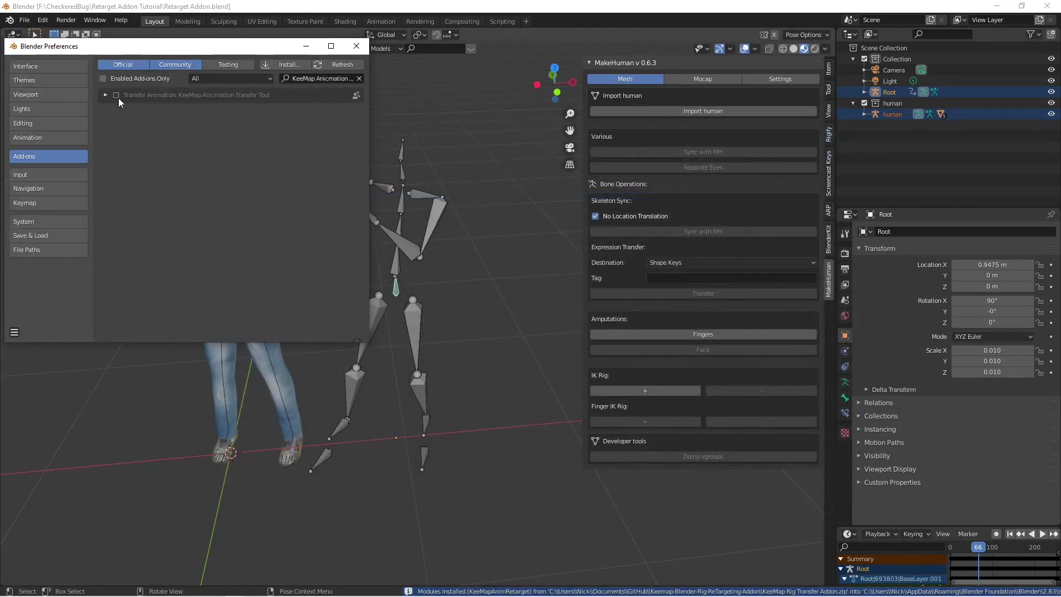
{"action": "left_click", "coordinate": [116, 95]}
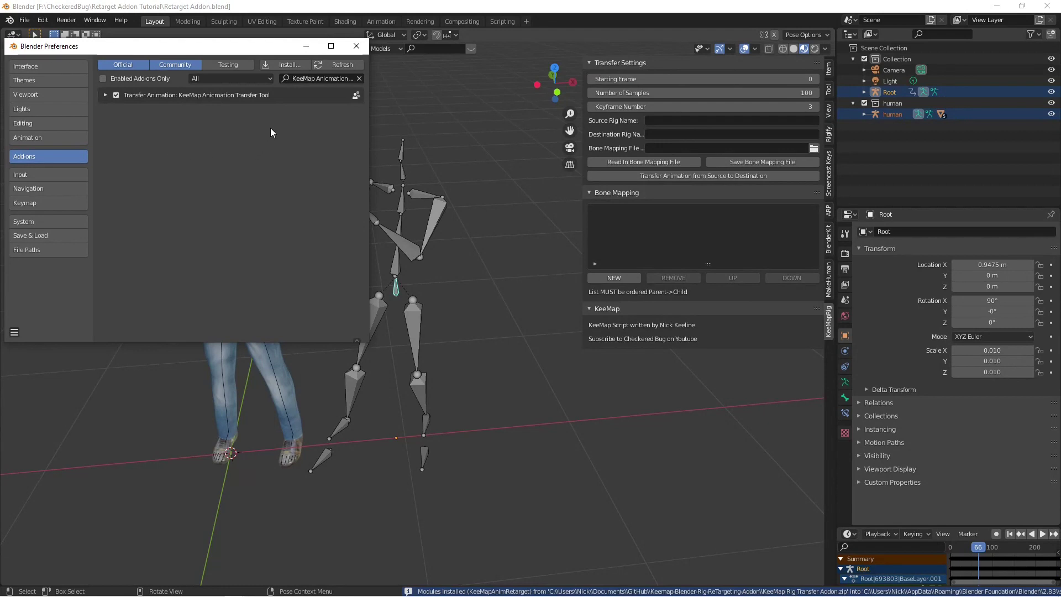
{"action": "left_click", "coordinate": [306, 46]}
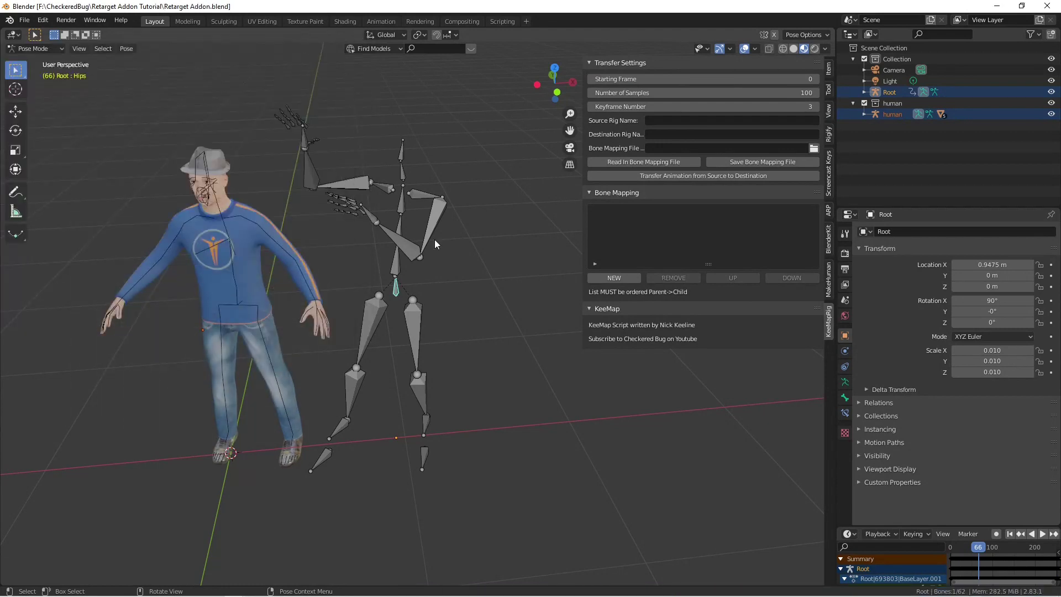
Select the Root armature's Spine2 bone, play the animation, and set the timeline to frame 0.
{"action": "left_click", "coordinate": [219, 209]}
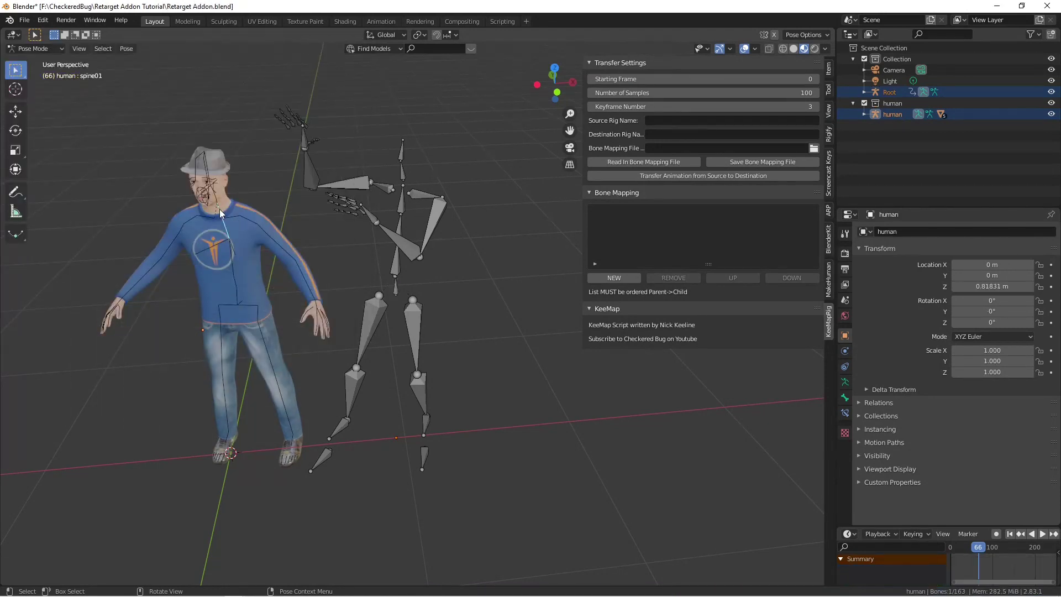
{"action": "left_click", "coordinate": [402, 209]}
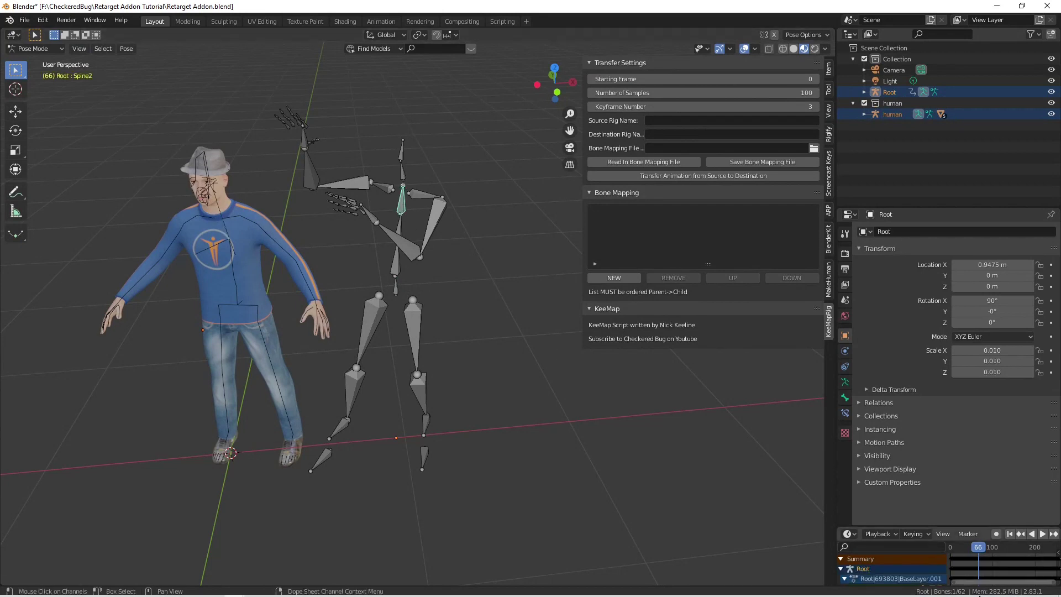
{"action": "key", "text": "space"}
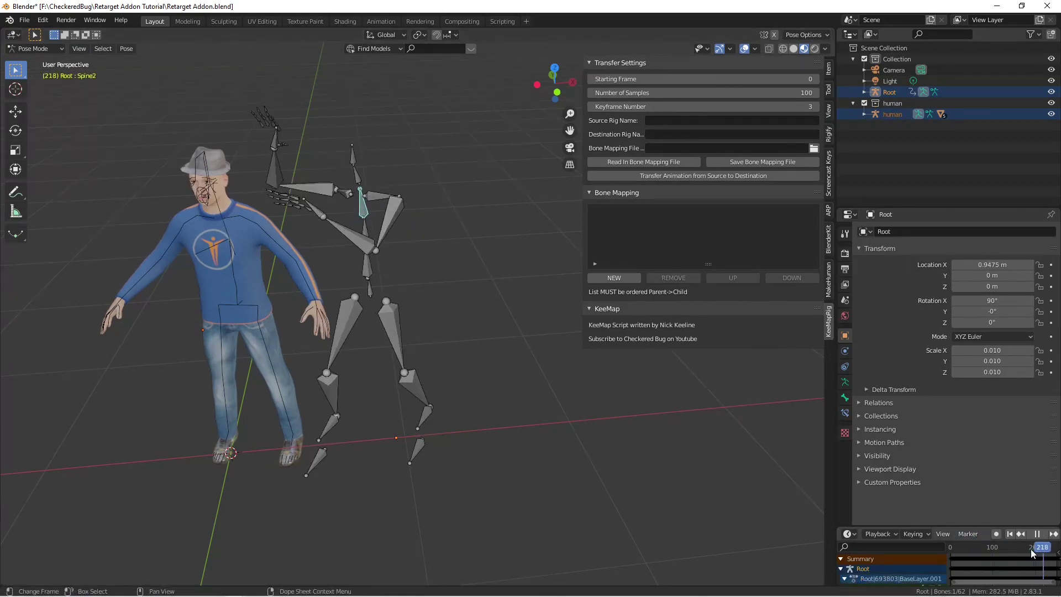
{"action": "left_click", "coordinate": [950, 552]}
{"action": "left_click_drag", "start_coordinate": [949, 550], "coordinate": [921, 543]}
{"action": "key", "text": "space"}
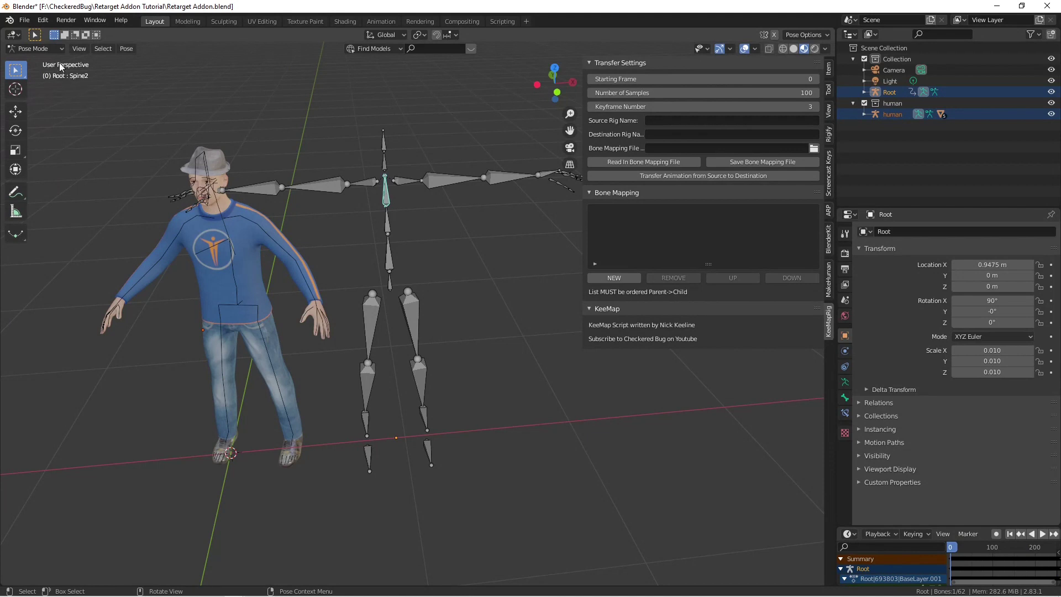
Copy the motion-capture armature's object name and set it, Root, as the Source Rig Name in the KeeMap transfer settings.
{"action": "left_click", "coordinate": [46, 47]}
{"action": "left_click", "coordinate": [42, 57]}
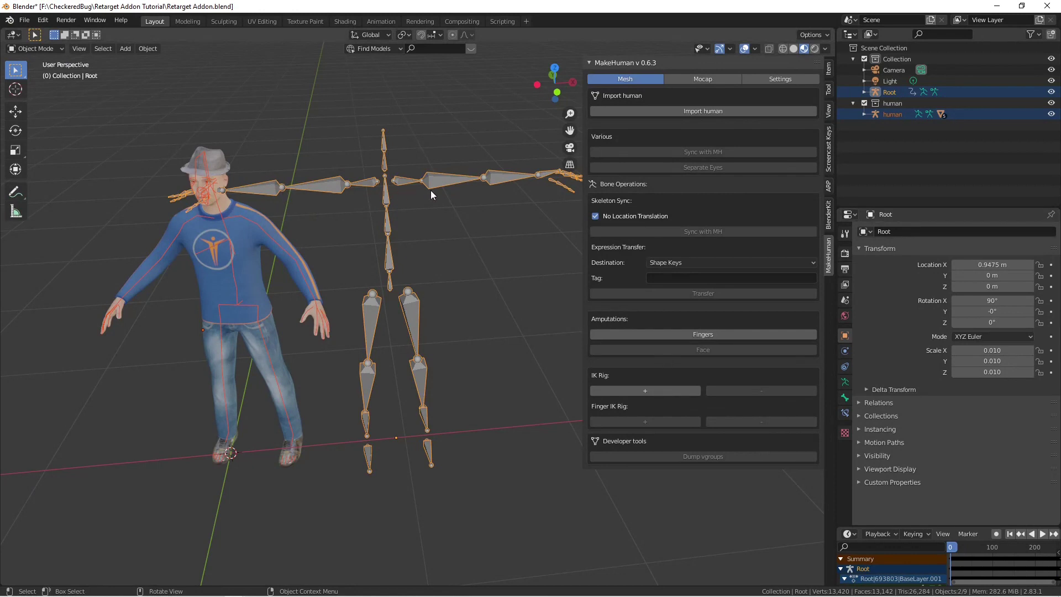
{"action": "left_click", "coordinate": [904, 232]}
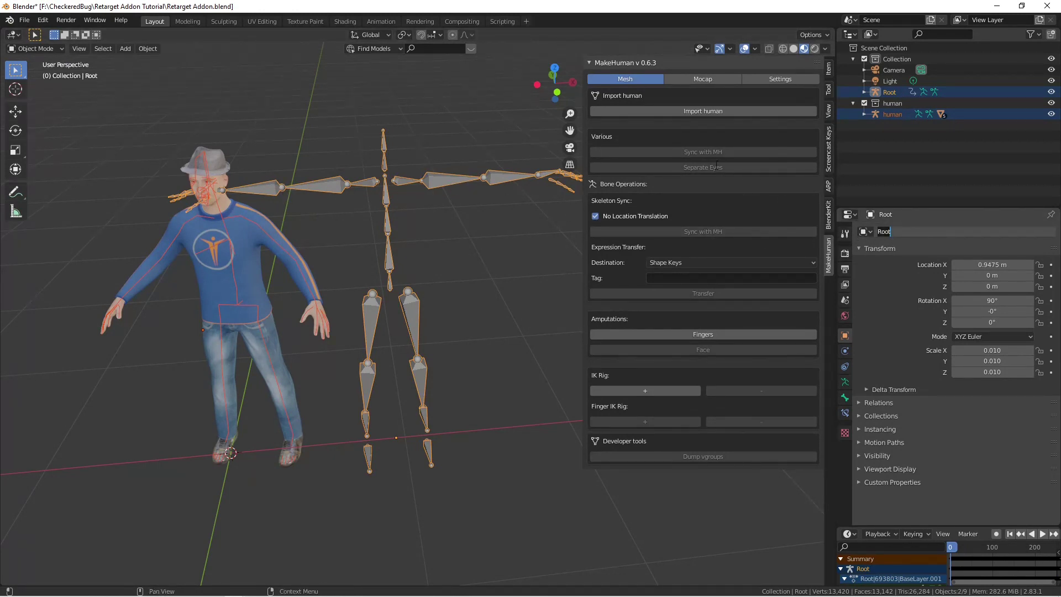
{"action": "left_click", "coordinate": [44, 51]}
{"action": "left_click", "coordinate": [37, 85]}
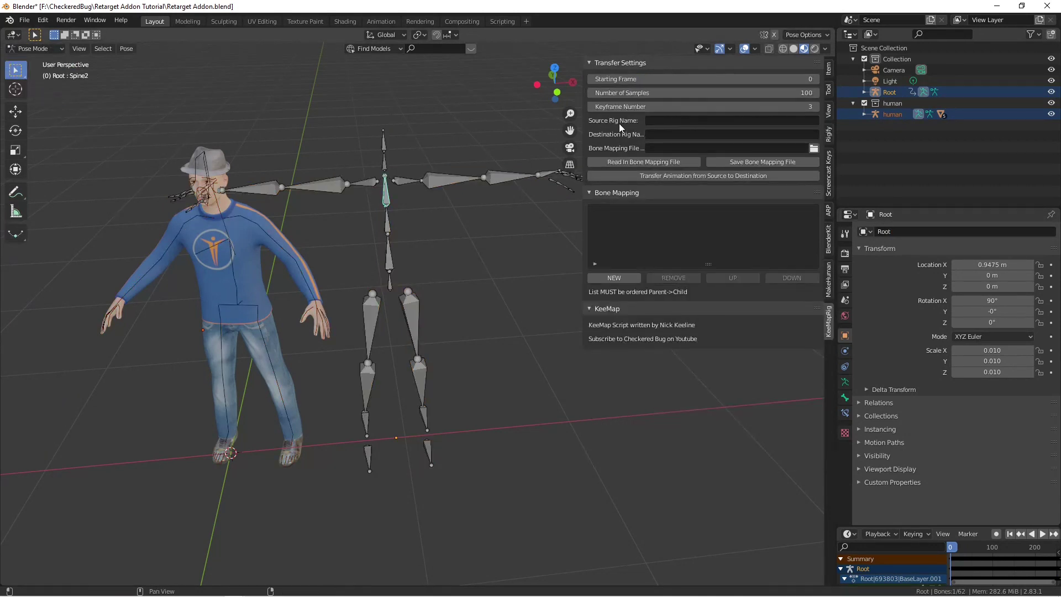
{"action": "left_click", "coordinate": [672, 124]}
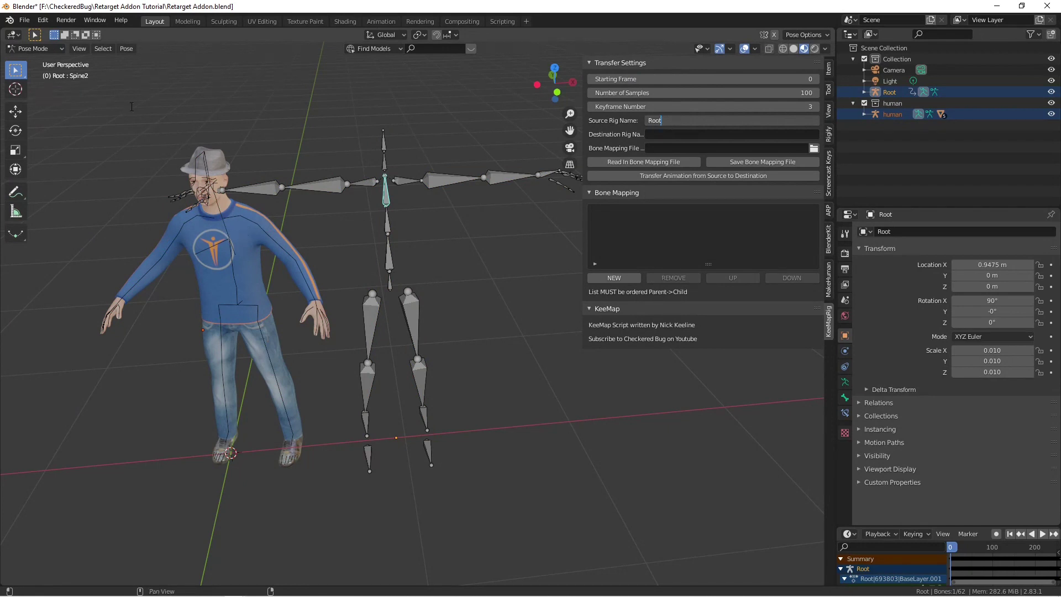
{"action": "key", "text": "Return"}
Select the Root armature and the human armature together in Object Mode, with human active, and return to Pose Mode.
{"action": "left_click", "coordinate": [32, 47]}
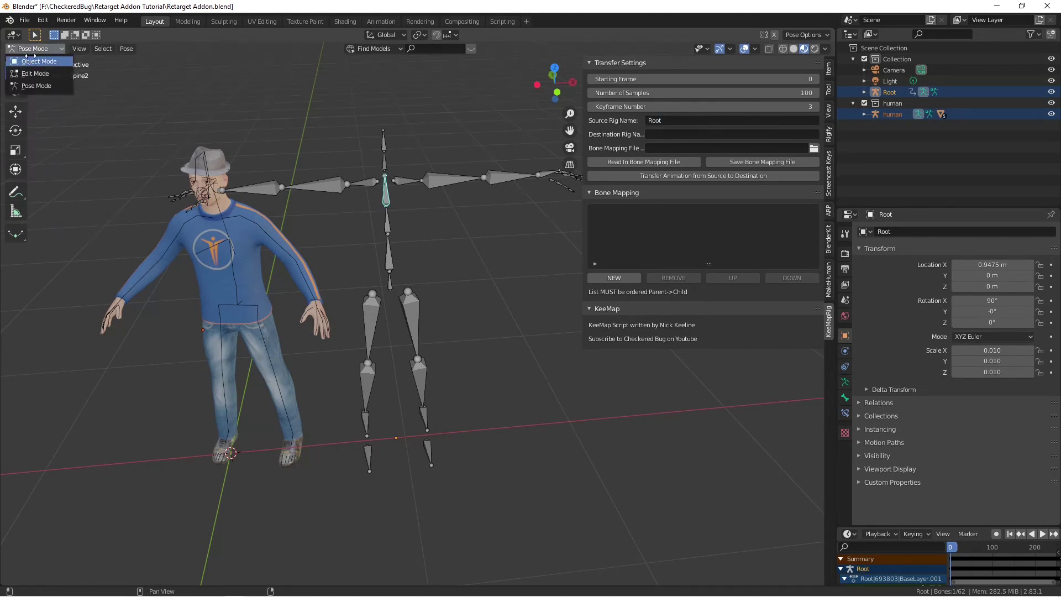
{"action": "left_click", "coordinate": [34, 59]}
{"action": "left_click", "coordinate": [227, 221]}
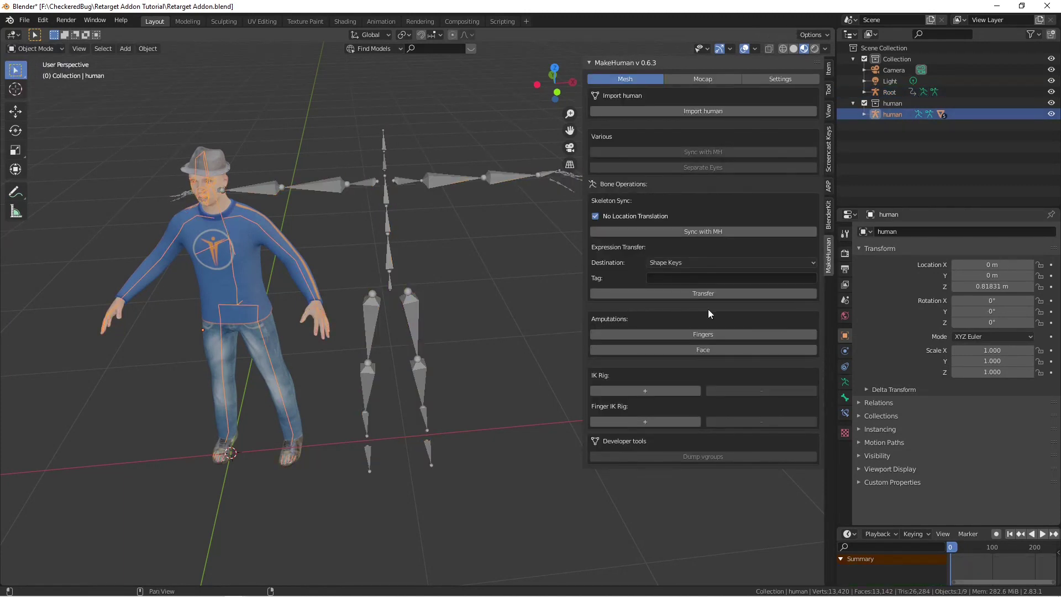
{"action": "left_click", "coordinate": [905, 231]}
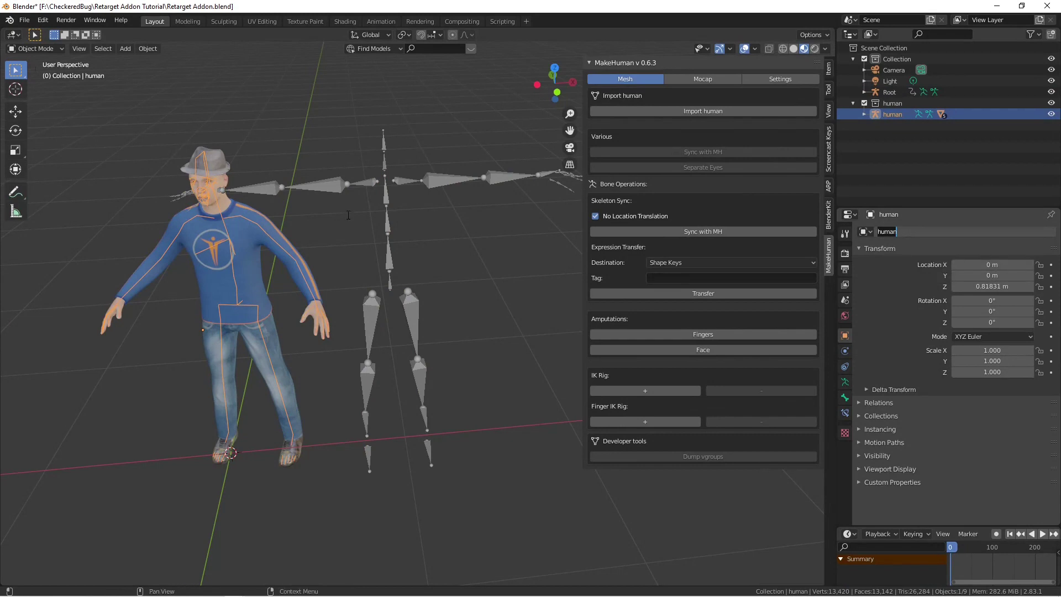
{"action": "left_click", "coordinate": [387, 220]}
{"action": "left_click", "coordinate": [230, 246], "text": "shift"}
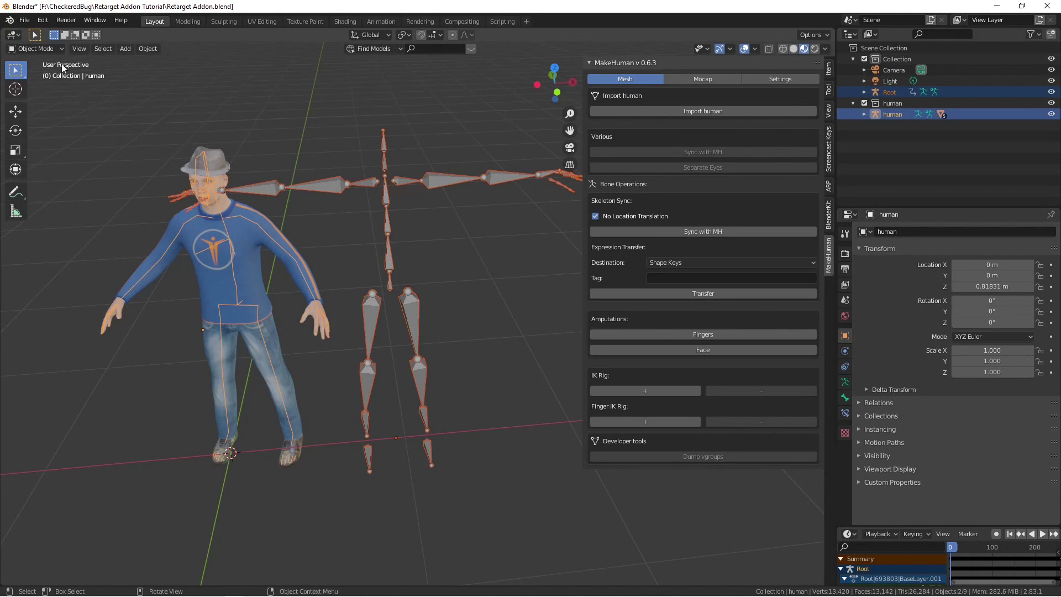
{"action": "left_click", "coordinate": [42, 49]}
{"action": "left_click", "coordinate": [43, 86]}
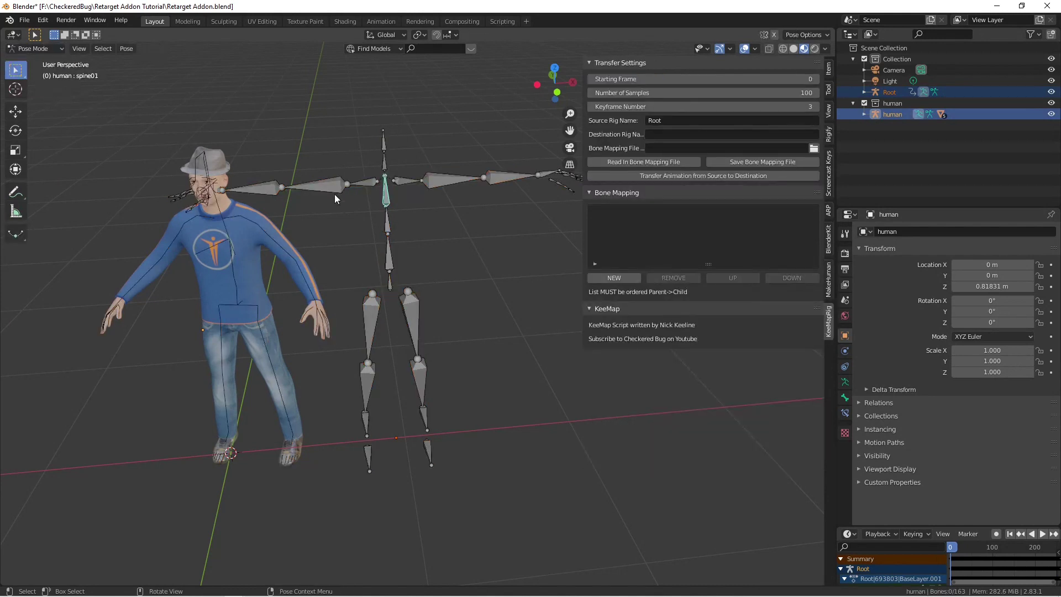
Copy the MakeHuman armature's object name and set it, human, as the Destination Rig Name in the transfer settings.
{"action": "left_click", "coordinate": [421, 183]}
{"action": "left_click", "coordinate": [226, 231]}
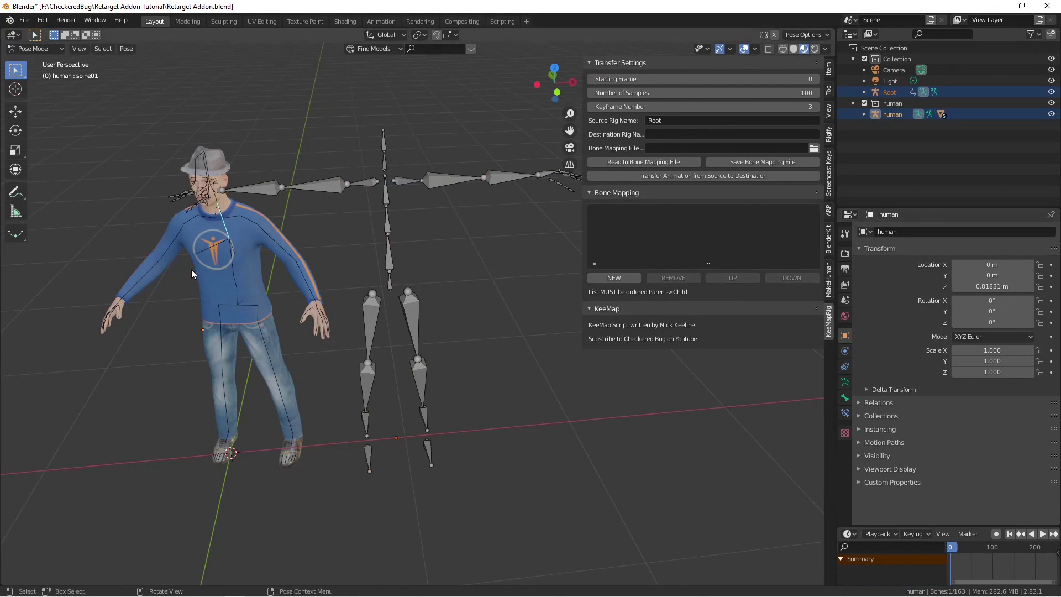
{"action": "left_click", "coordinate": [913, 232]}
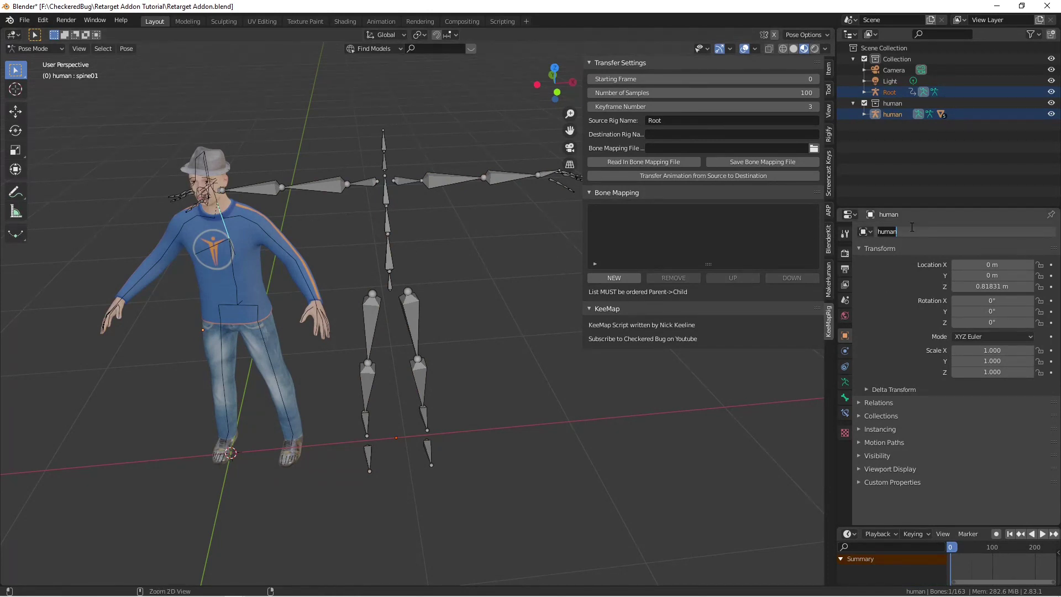
{"action": "left_click", "coordinate": [660, 134]}
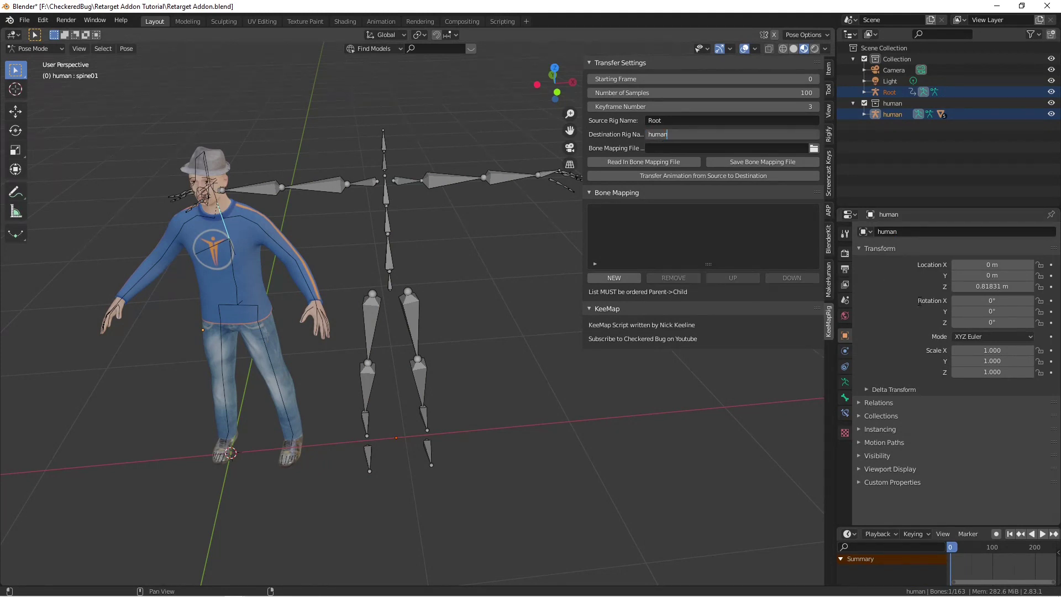
{"action": "left_click", "coordinate": [844, 381]}
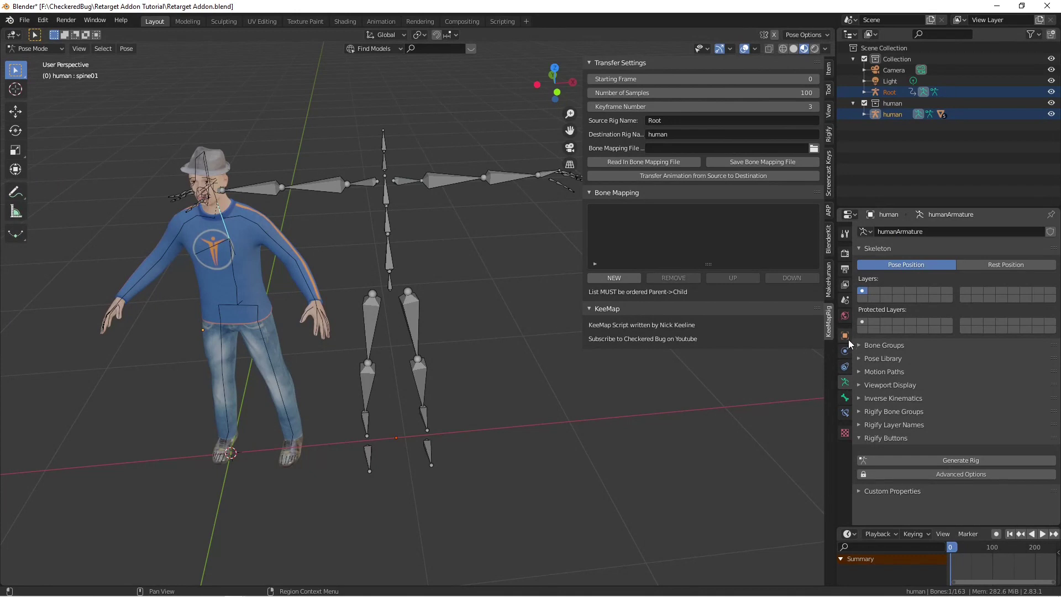
{"action": "left_click", "coordinate": [844, 335]}
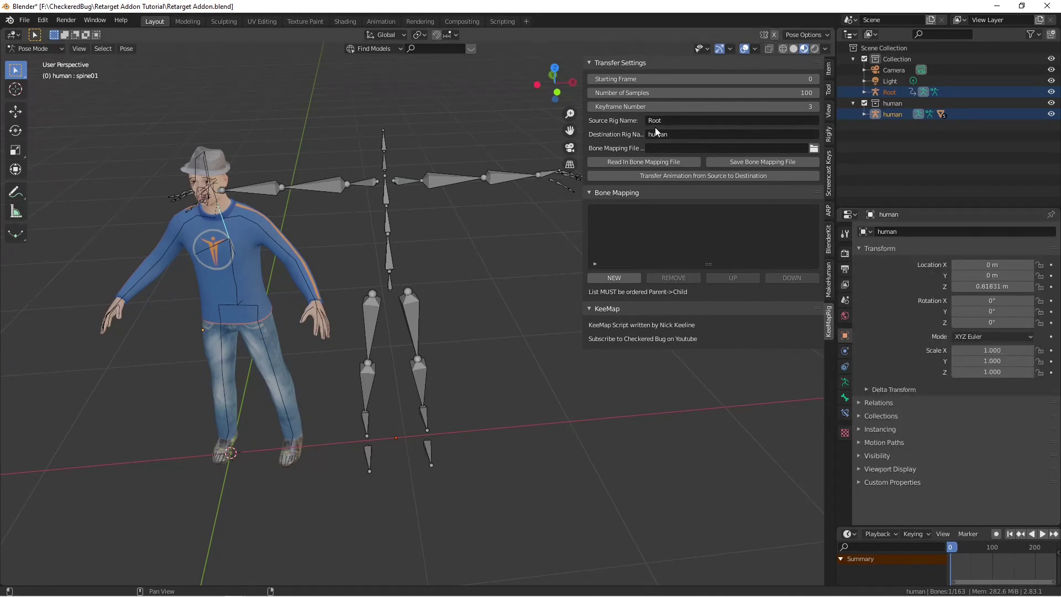
Set the bone mapping file to Radical2MakeHumantutorial.json in the Retarget Addon Tutorial folder and save the bone mapping to it.
{"action": "left_click", "coordinate": [813, 149]}
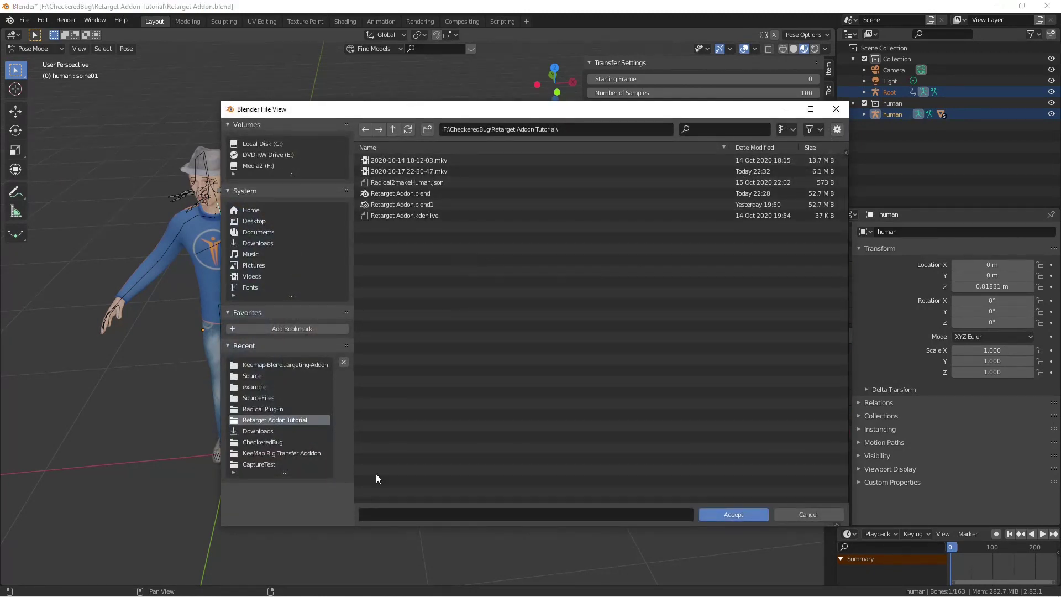
{"action": "left_click", "coordinate": [427, 514]}
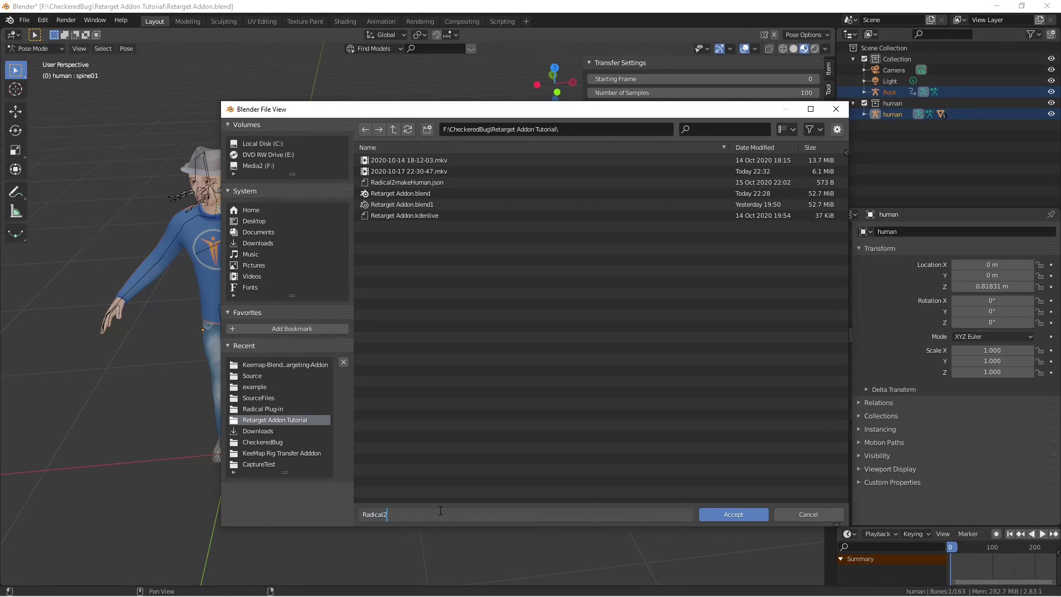
{"action": "type", "text": "MakeHumantutorial.json"}
{"action": "left_click", "coordinate": [732, 515]}
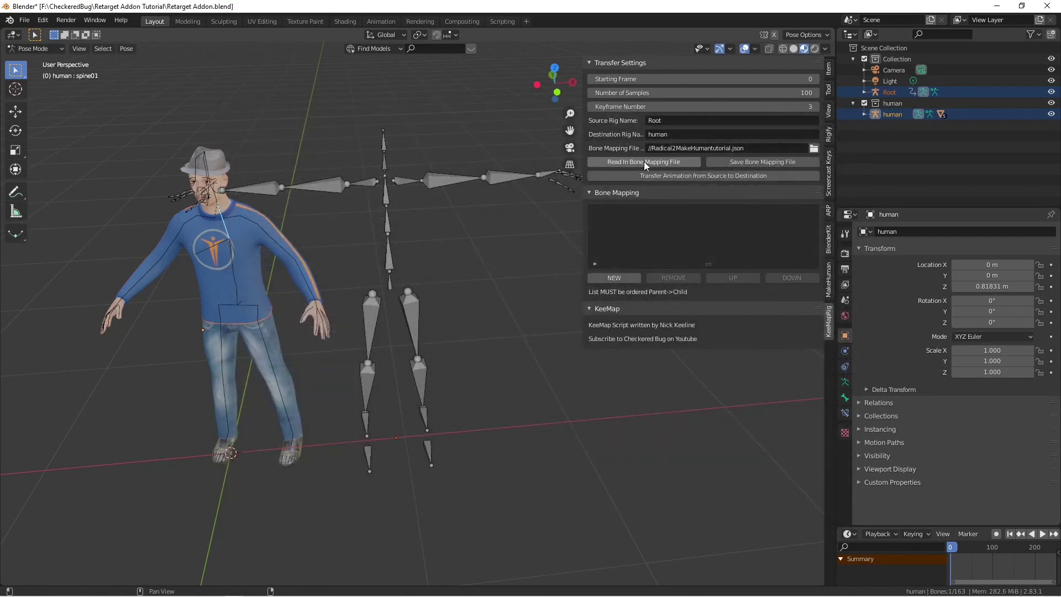
{"action": "left_click", "coordinate": [738, 158]}
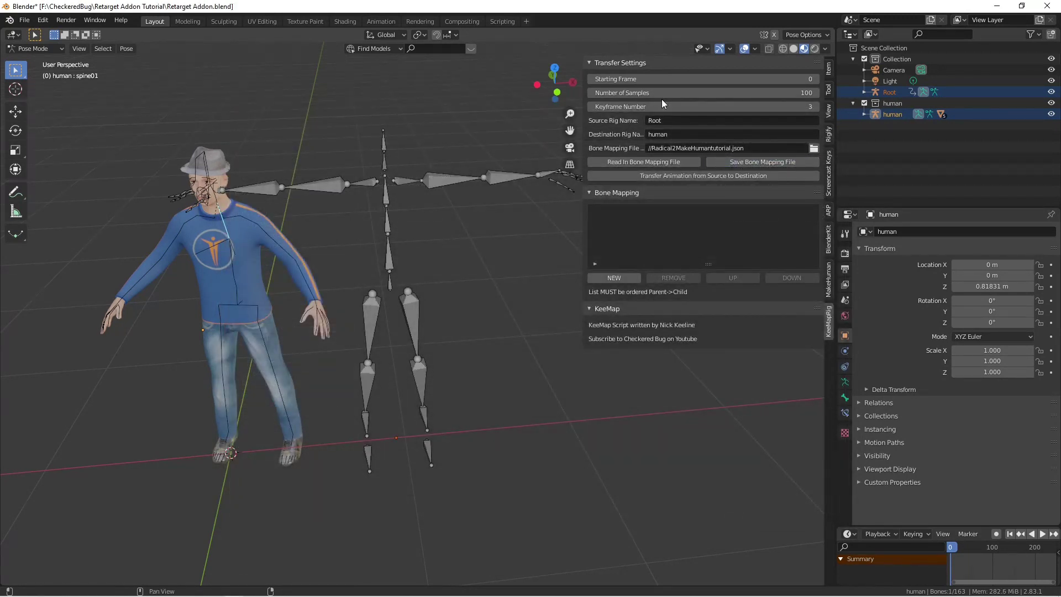
Clear the source rig name, destination rig name and bone mapping file path, and set the starting frame to 199.
{"action": "left_click", "coordinate": [673, 120]}
{"action": "key", "text": "BackSpace"}
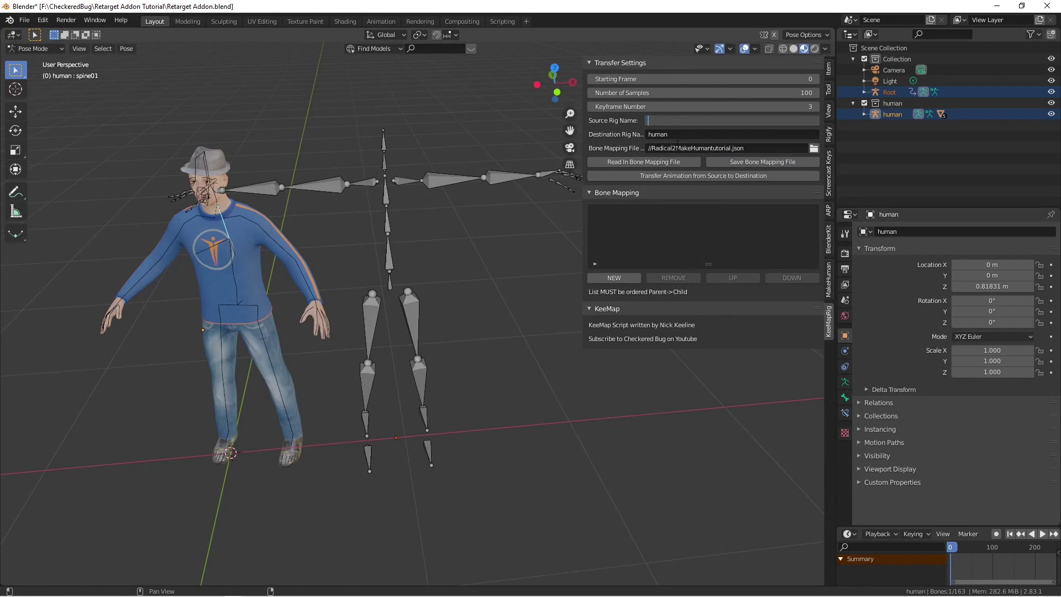
{"action": "key", "text": "Return"}
{"action": "left_click", "coordinate": [677, 135]}
{"action": "key", "text": "BackSpace"}
{"action": "key", "text": "Return"}
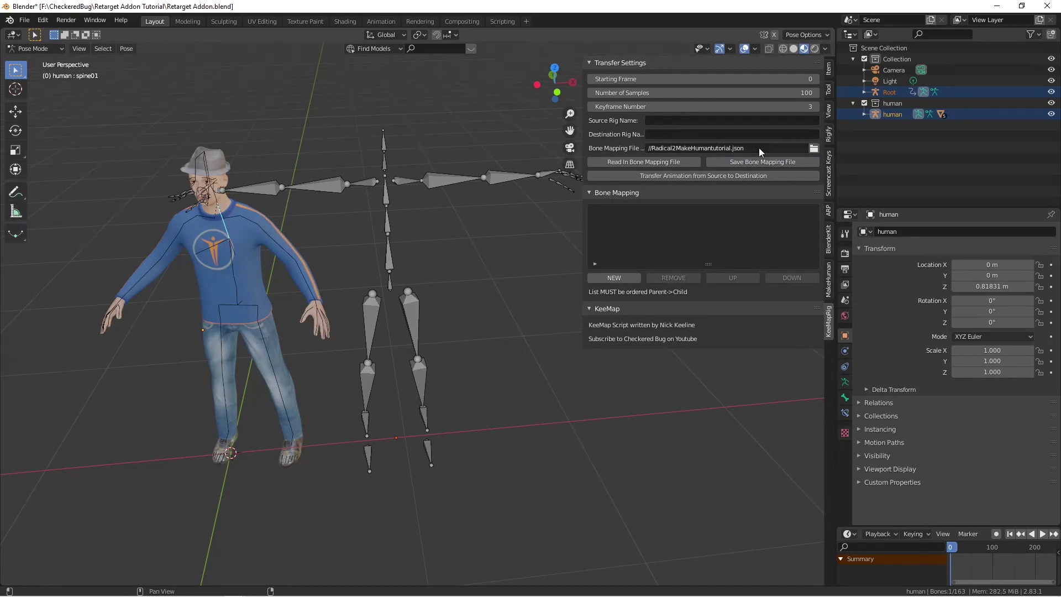
{"action": "left_click", "coordinate": [761, 148]}
{"action": "key", "text": "BackSpace"}
{"action": "key", "text": "Return"}
{"action": "left_click", "coordinate": [714, 79]}
{"action": "type", "text": "199"}
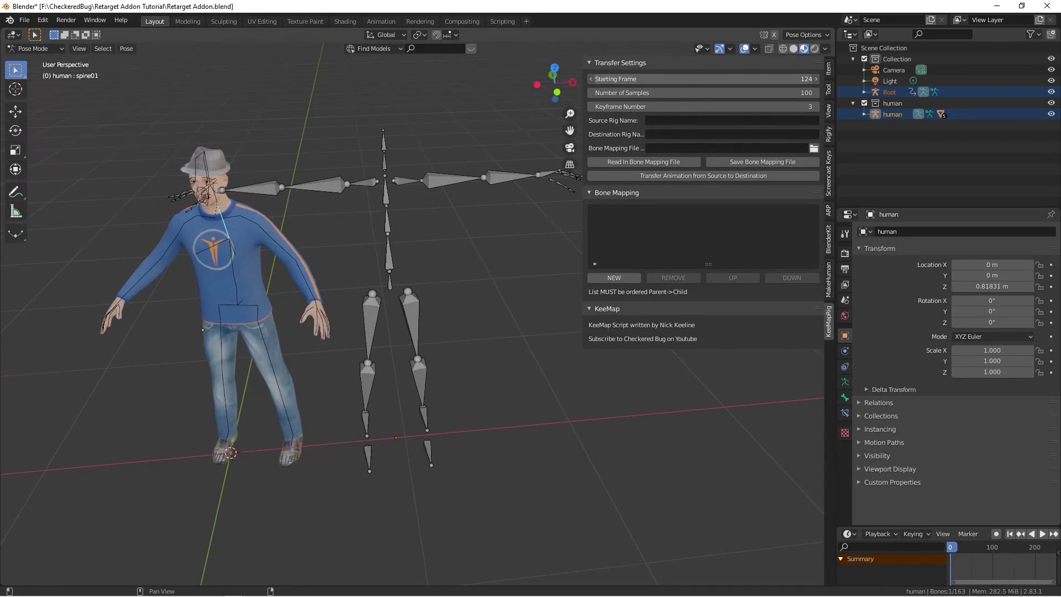
{"action": "key", "text": "Return"}
Choose Radical2MakeHumantutorial.json as the bone mapping file and read it in to restore the transfer settings.
{"action": "left_click", "coordinate": [632, 164]}
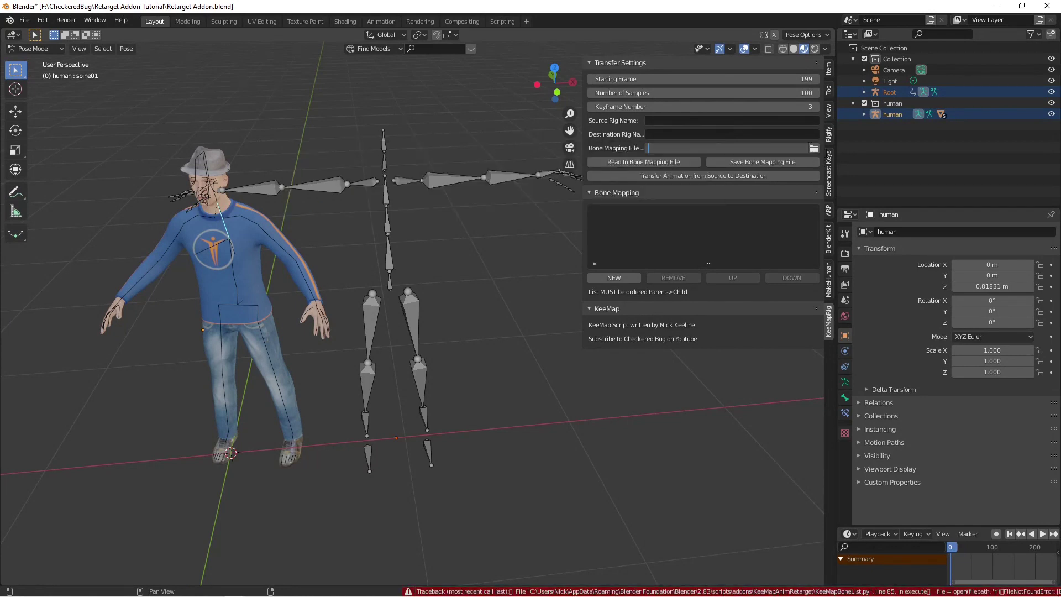
{"action": "left_click", "coordinate": [813, 150]}
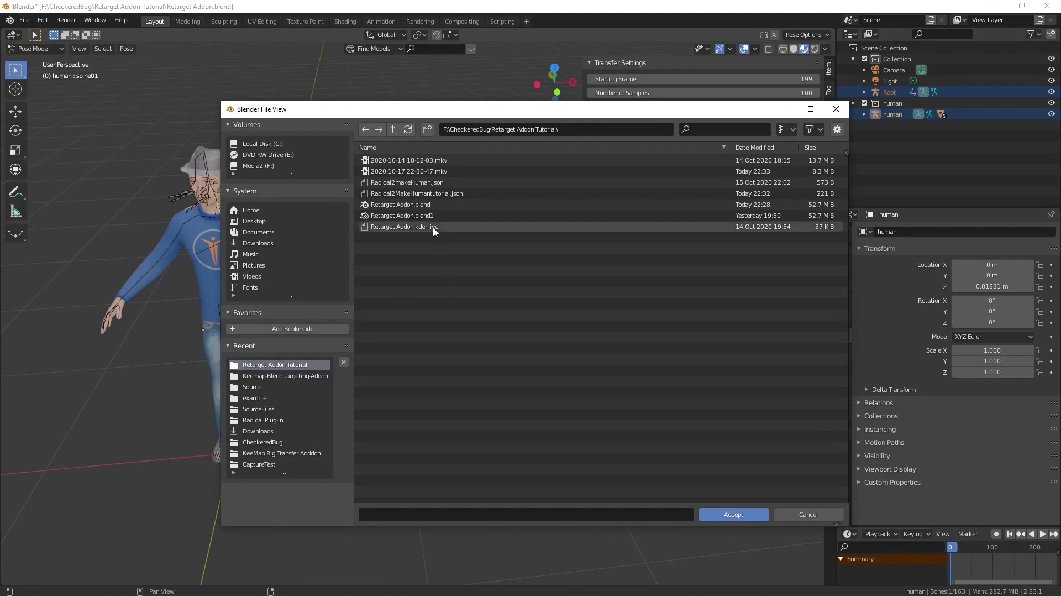
{"action": "left_click", "coordinate": [427, 193]}
{"action": "left_click", "coordinate": [736, 512]}
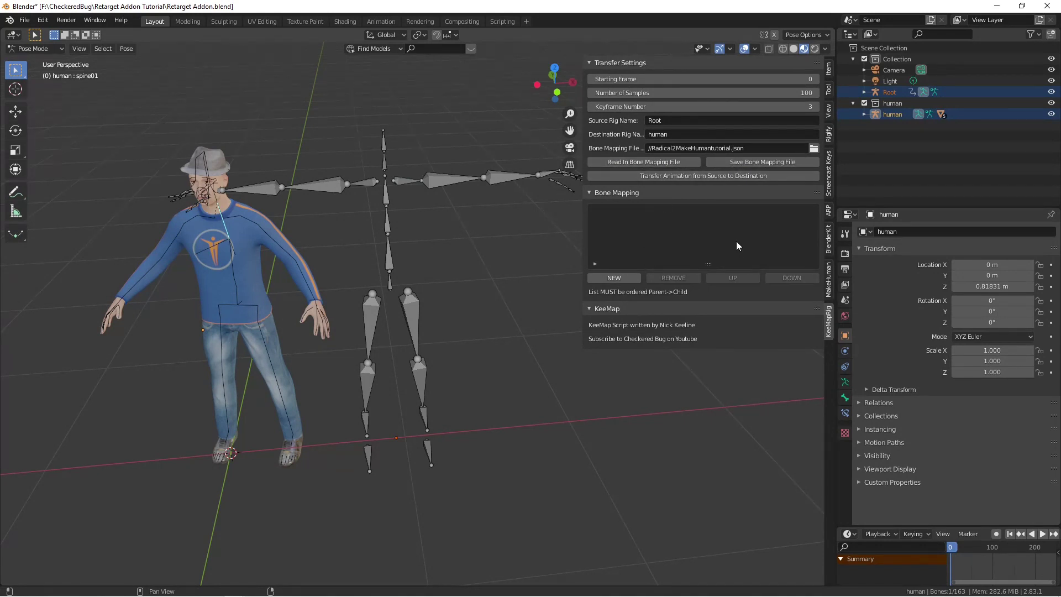
Add three test bone mapping entries, naming the second one vxzvdfg, and reread the mapping file to discard them.
{"action": "left_click", "coordinate": [612, 278]}
{"action": "left_click", "coordinate": [612, 278]}
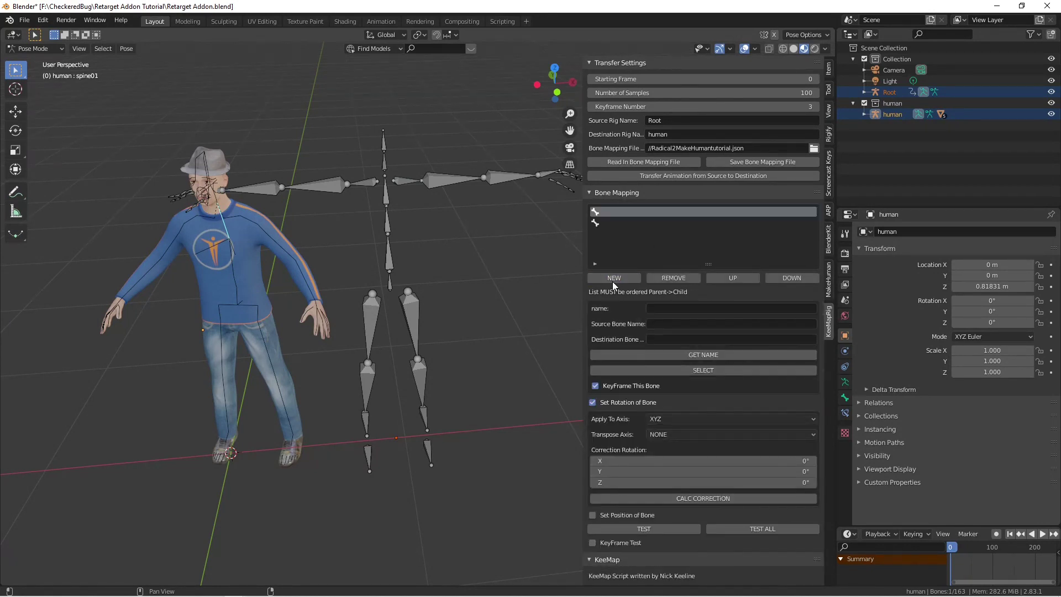
{"action": "left_click", "coordinate": [612, 278]}
{"action": "left_click", "coordinate": [621, 223]}
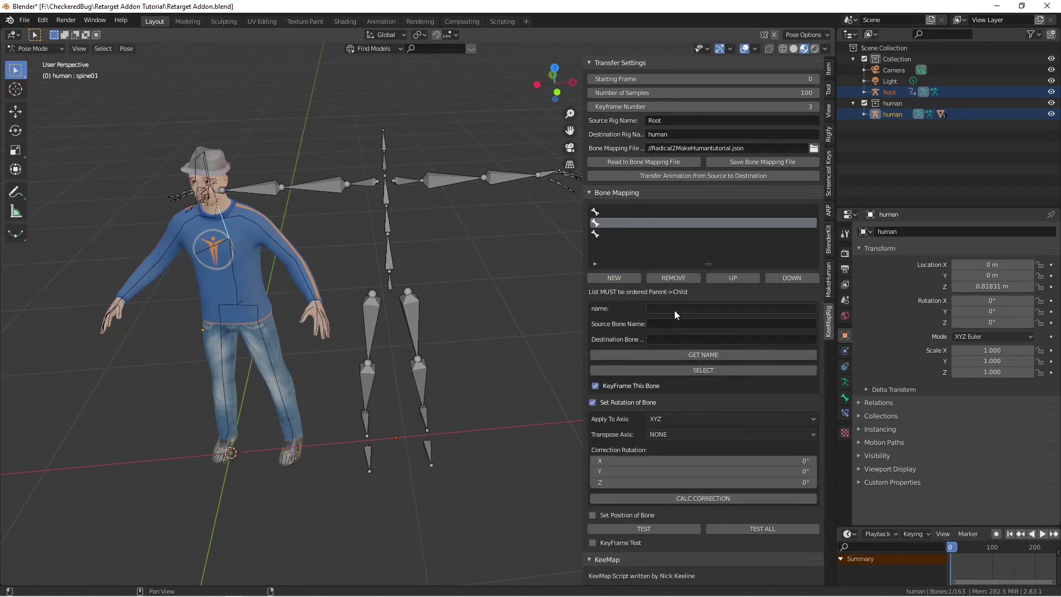
{"action": "left_click", "coordinate": [674, 309]}
{"action": "type", "text": "vxzvdfg"}
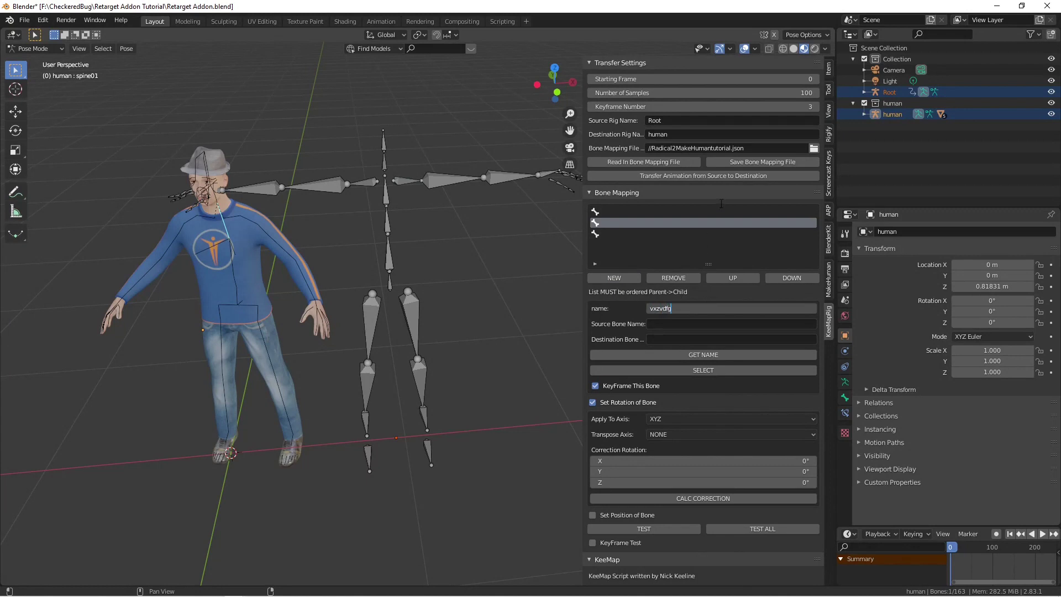
{"action": "left_click", "coordinate": [644, 164]}
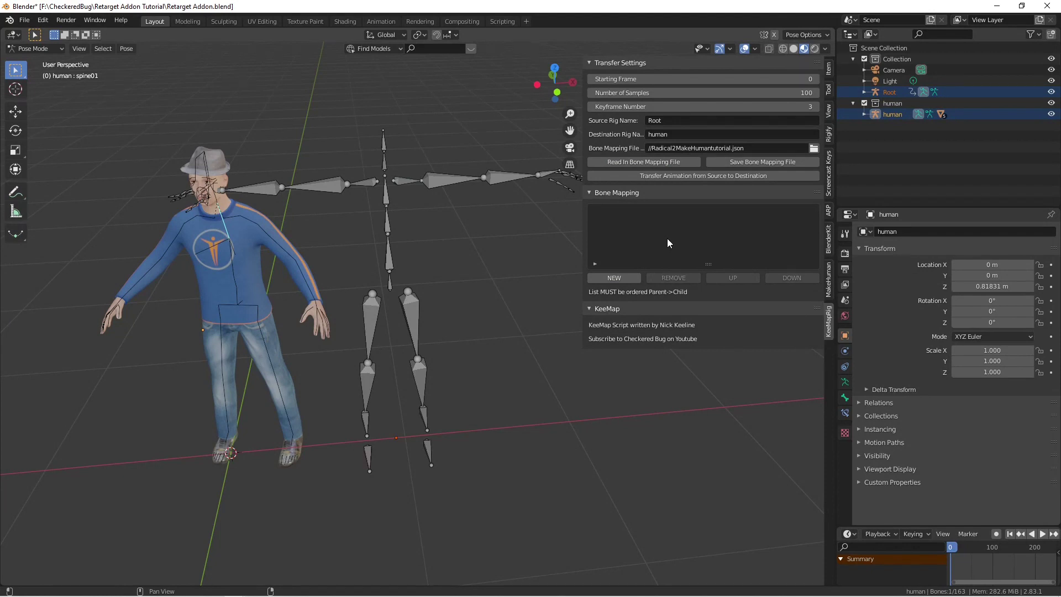
Add a new bone mapping entry and assign the Root armature's Hips bone as its source bone.
{"action": "left_click", "coordinate": [626, 278]}
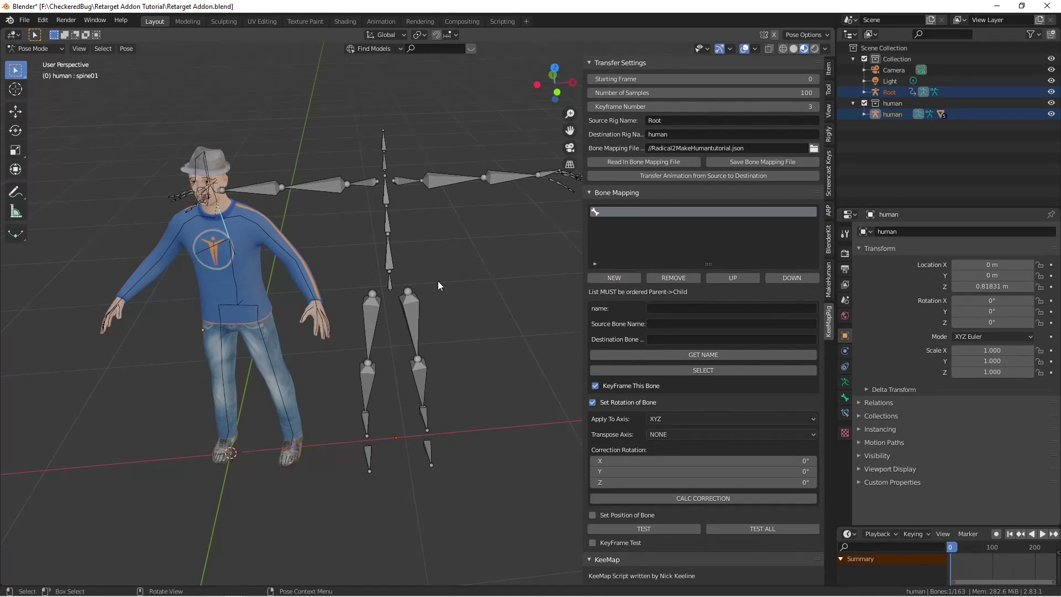
{"action": "left_click", "coordinate": [390, 283]}
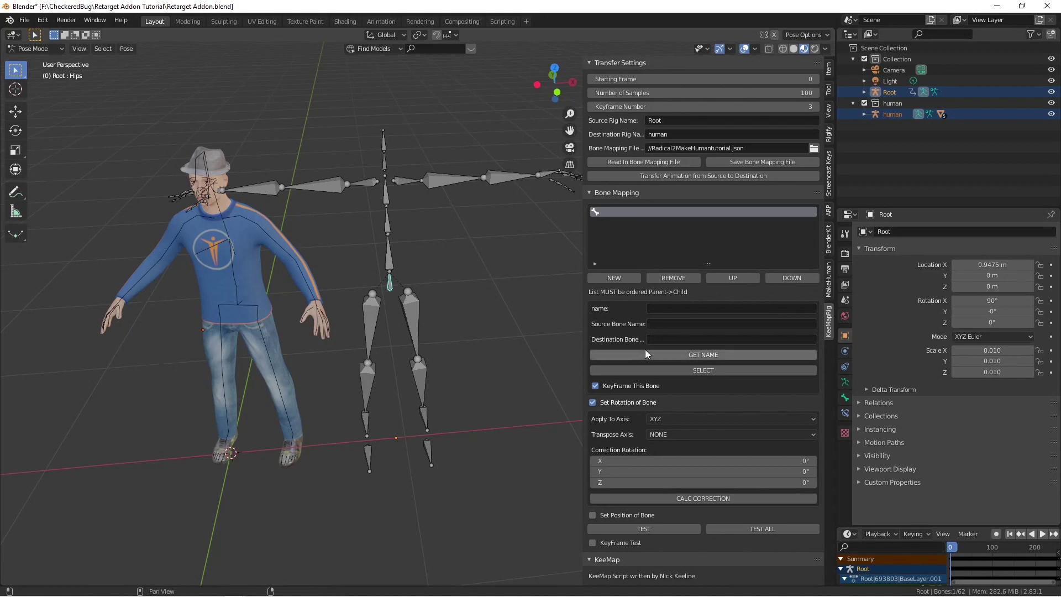
{"action": "left_click", "coordinate": [663, 351]}
{"action": "key", "text": "g"}
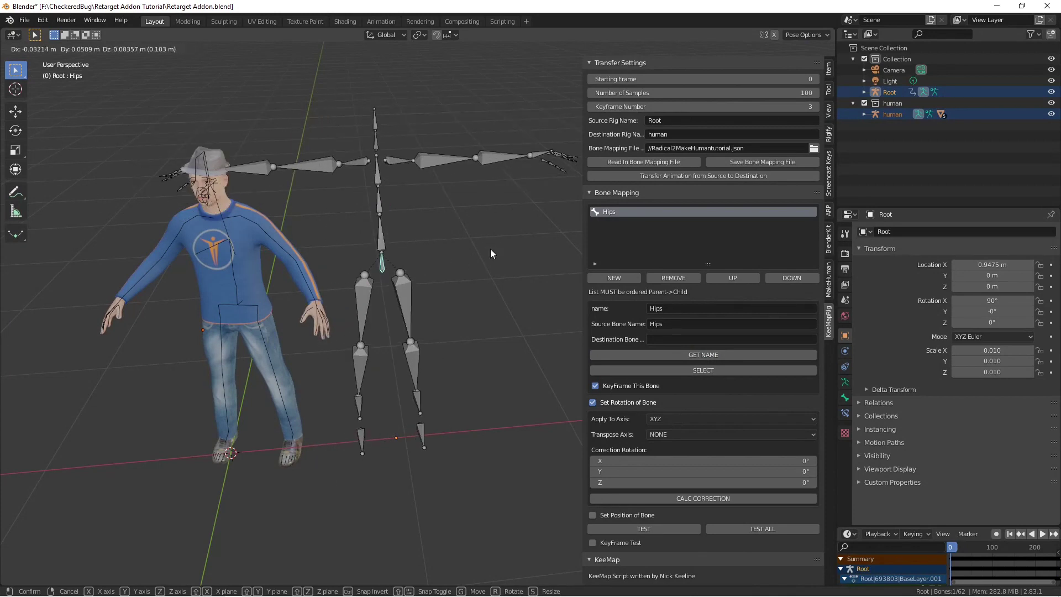
{"action": "left_click", "coordinate": [498, 288]}
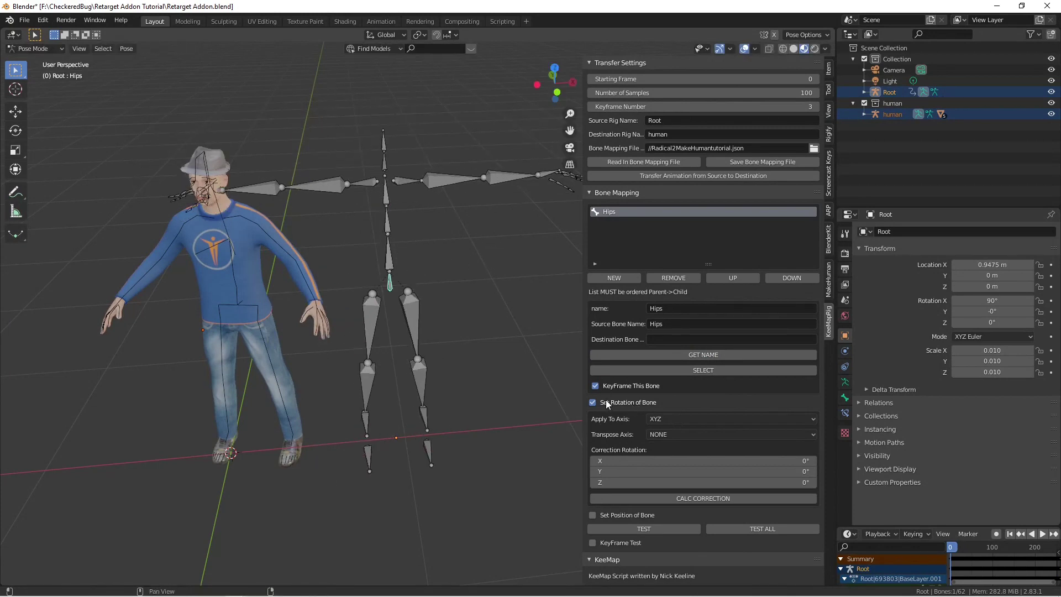
Enable Set Position of Bone for the Hips mapping entry and try moving the Hips bone.
{"action": "scroll", "coordinate": [605, 399], "scroll_direction": "down", "scroll_amount": 1}
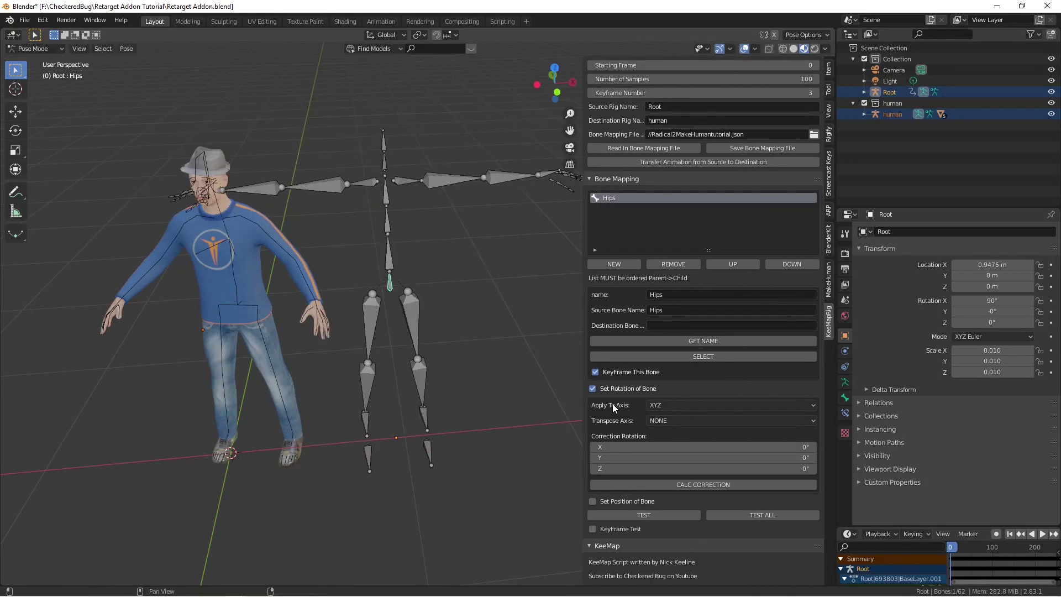
{"action": "left_click", "coordinate": [611, 504]}
{"action": "key", "text": "g"}
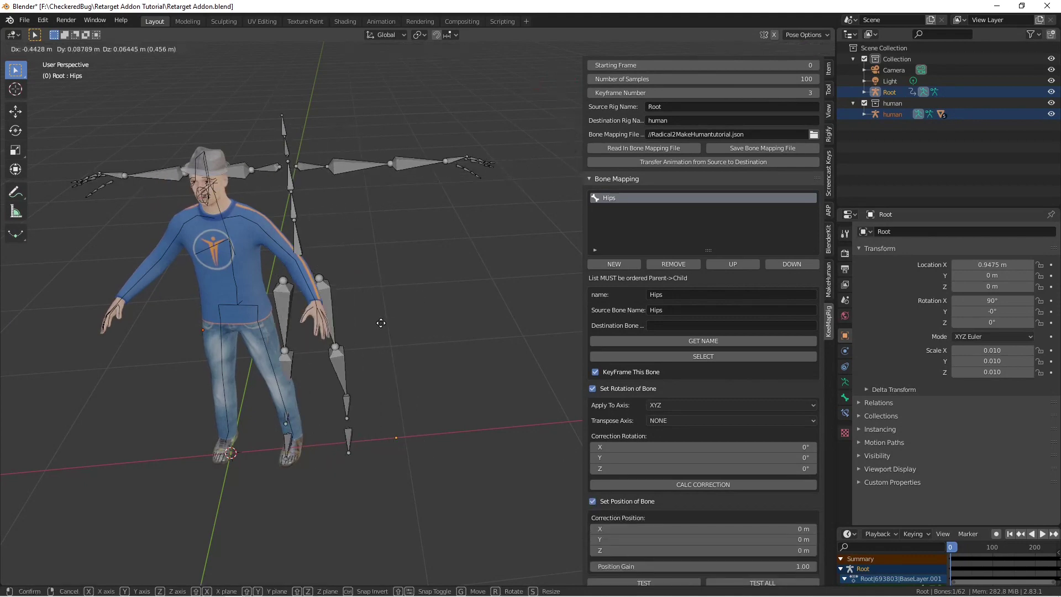
{"action": "left_click", "coordinate": [470, 337]}
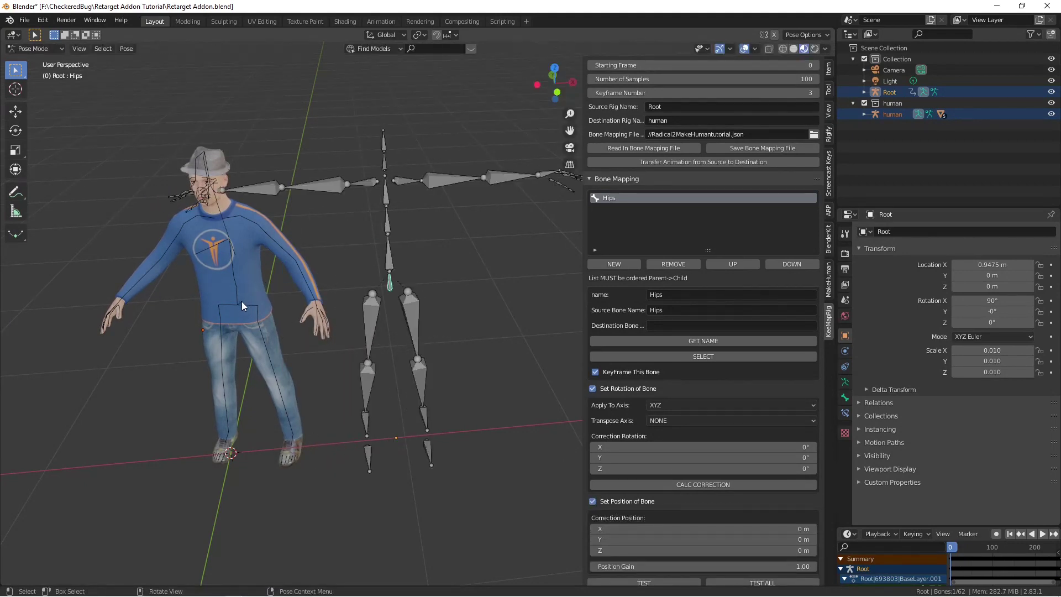
Assign the human armature's root bone as the destination bone of the Hips mapping and rename the entry Hips Root.
{"action": "left_click", "coordinate": [242, 305]}
{"action": "middle_click_drag", "start_coordinate": [347, 279], "coordinate": [387, 277]}
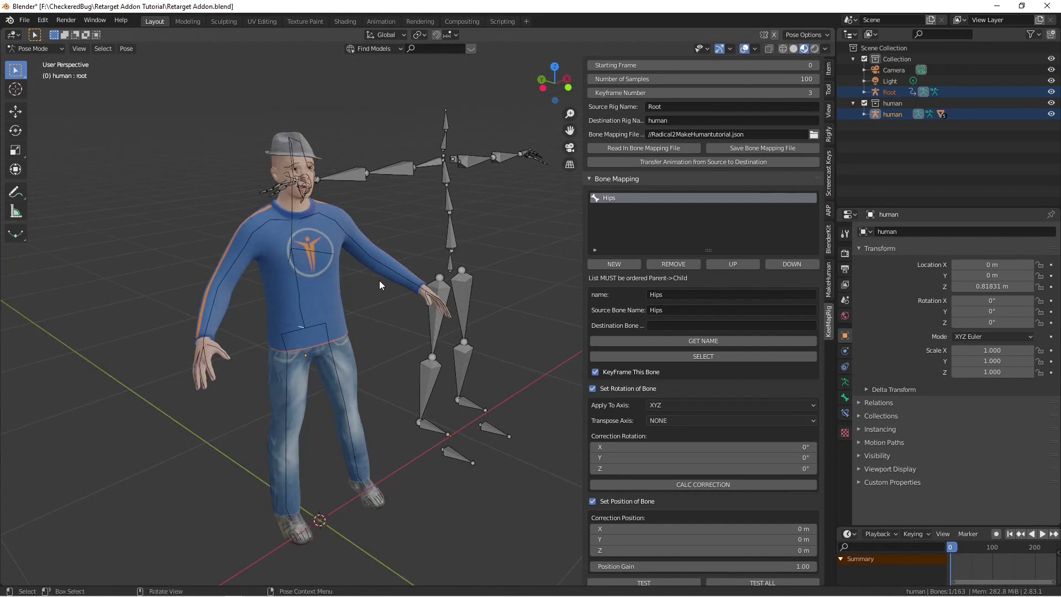
{"action": "scroll", "coordinate": [379, 280], "scroll_direction": "up", "scroll_amount": 2}
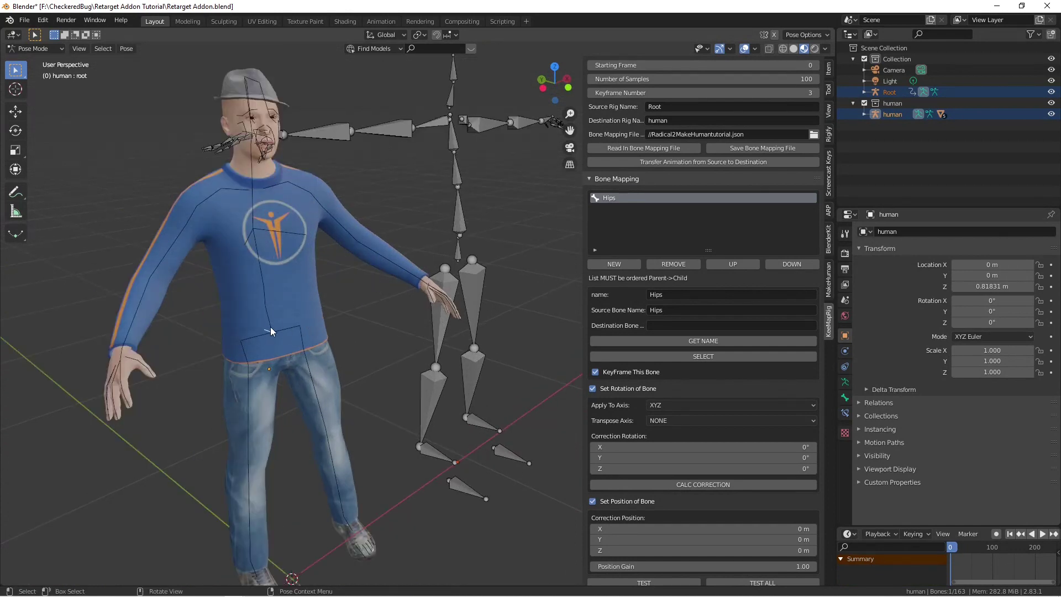
{"action": "left_click", "coordinate": [706, 338]}
{"action": "left_click", "coordinate": [672, 295]}
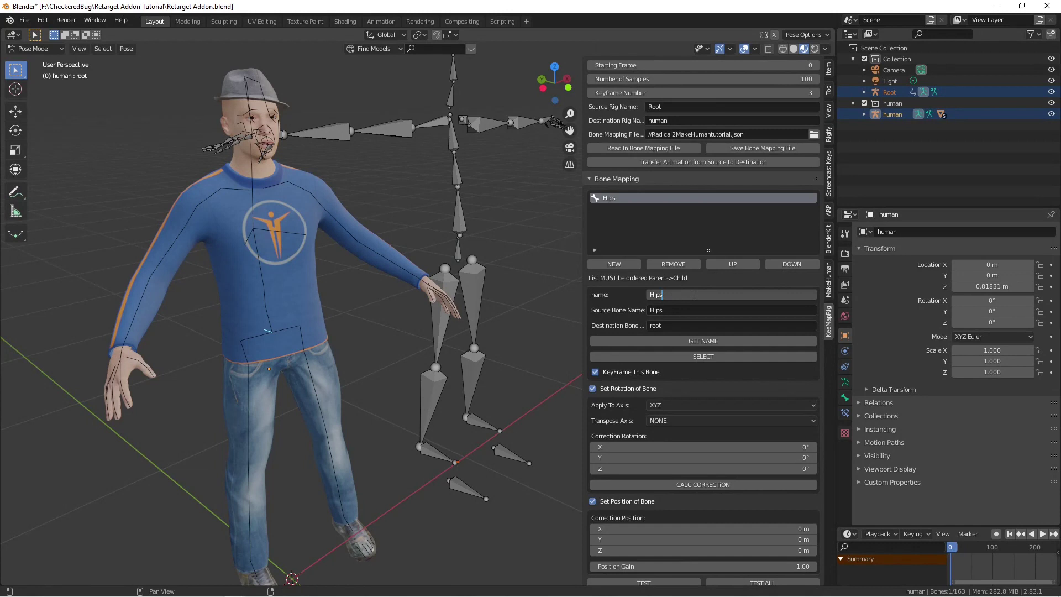
{"action": "type", "text": "Root"}
{"action": "key", "text": "Return"}
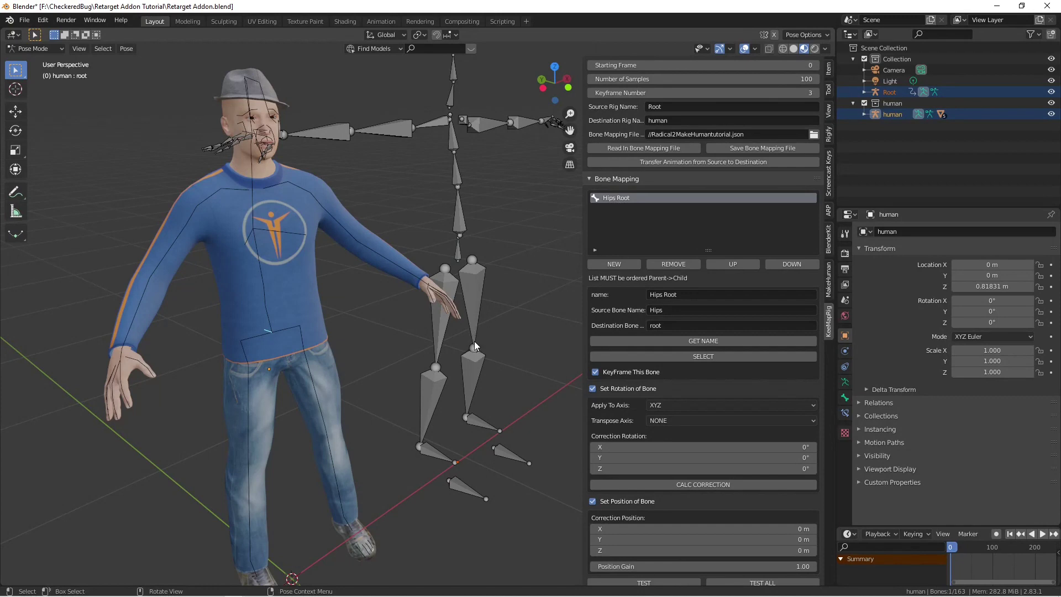
Test the Hips Root bone mapping on the human character and examine its resulting orientation.
{"action": "middle_click_drag", "start_coordinate": [518, 261], "coordinate": [482, 266]}
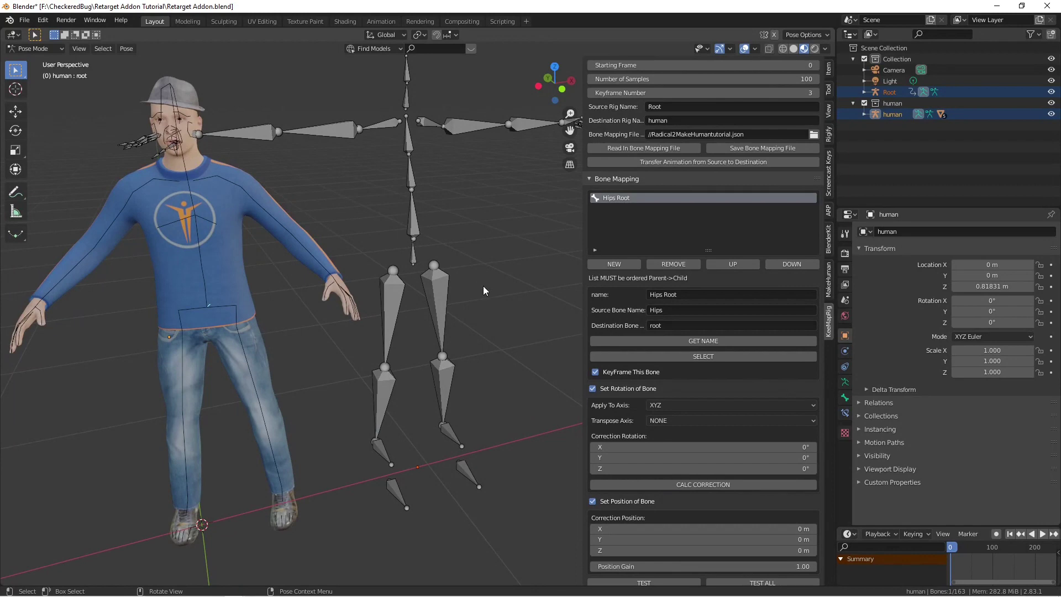
{"action": "middle_click_drag", "start_coordinate": [482, 286], "coordinate": [411, 253]}
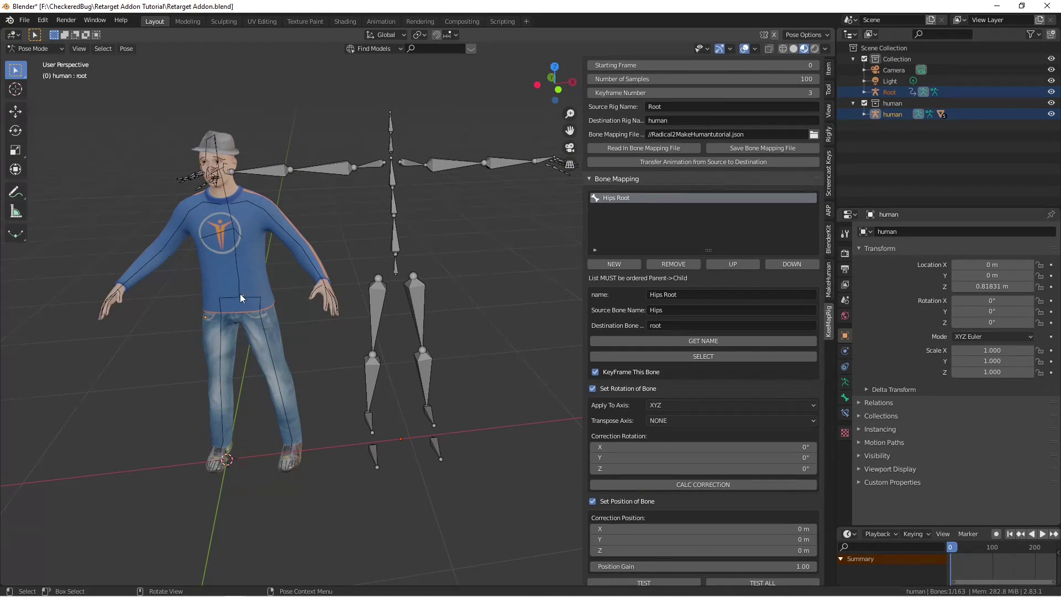
{"action": "scroll", "coordinate": [635, 530], "scroll_direction": "down", "scroll_amount": 2}
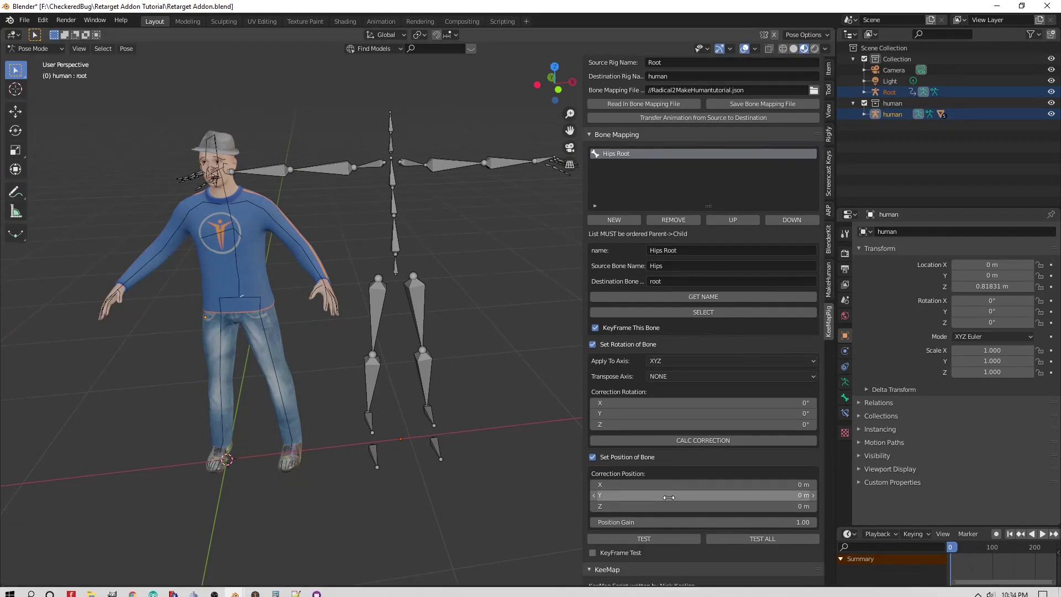
{"action": "left_click", "coordinate": [634, 537]}
{"action": "middle_click_drag", "start_coordinate": [483, 265], "coordinate": [440, 247]}
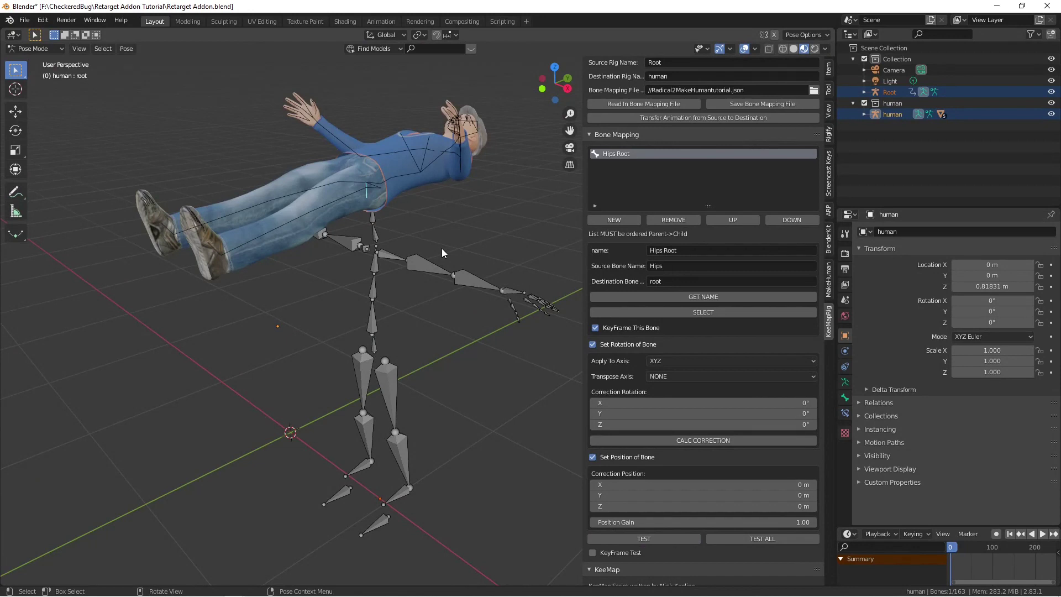
Gauge the root bone's rotation about global X, set the Hips Root mapping's X correction rotation to 77°, and test it.
{"action": "key", "text": "r"}
{"action": "key", "text": "x"}
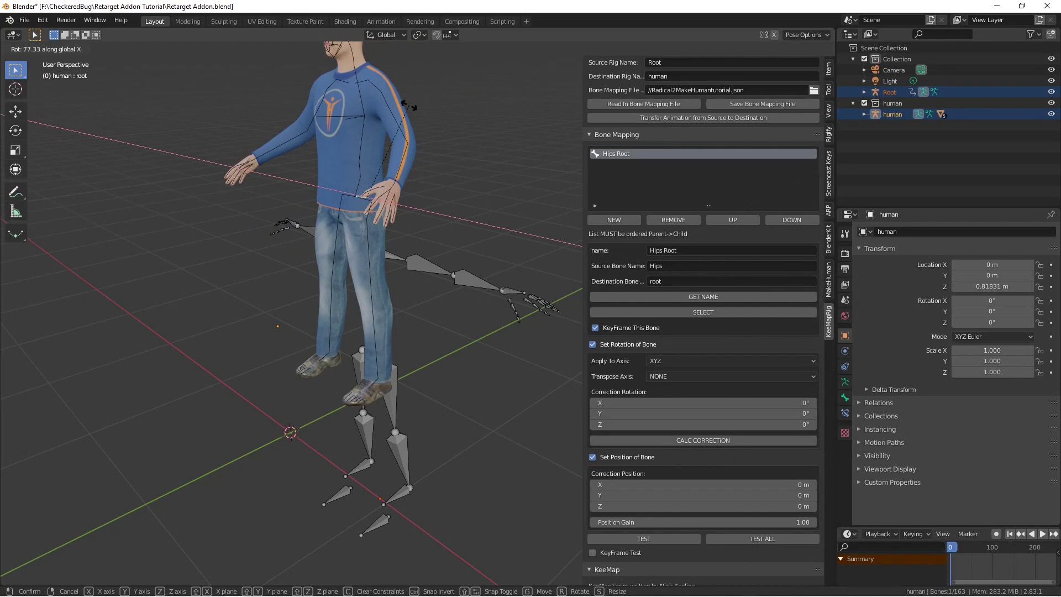
{"action": "key", "text": "Escape"}
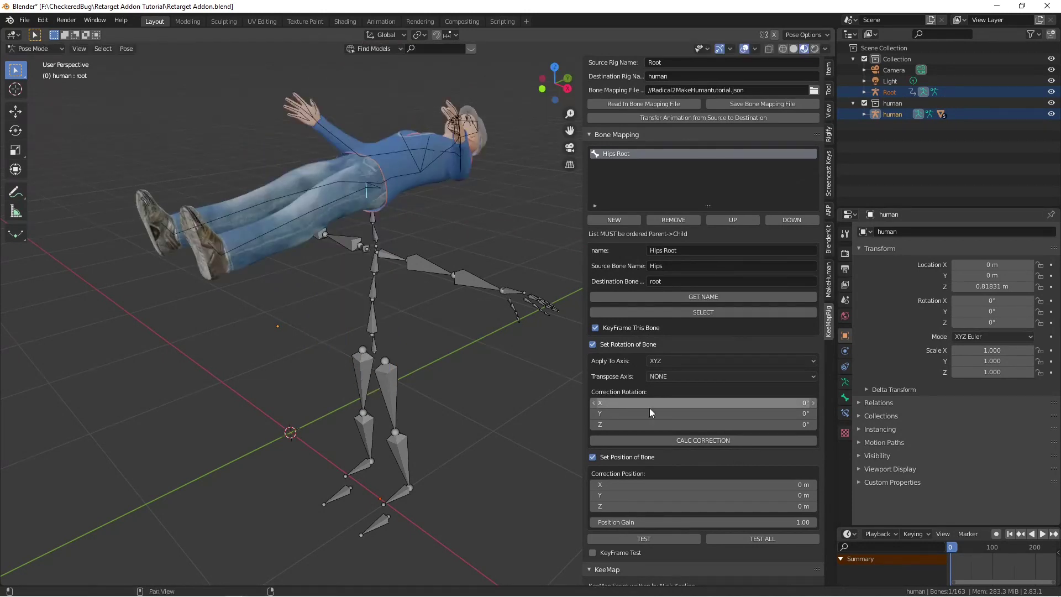
{"action": "left_click", "coordinate": [680, 402]}
{"action": "type", "text": "77"}
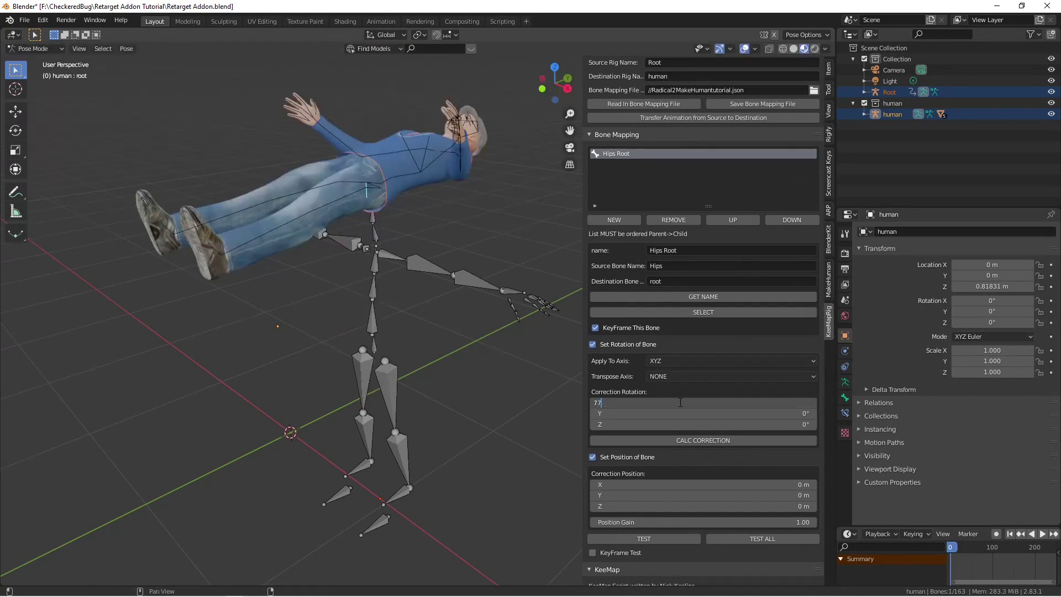
{"action": "key", "text": "Return"}
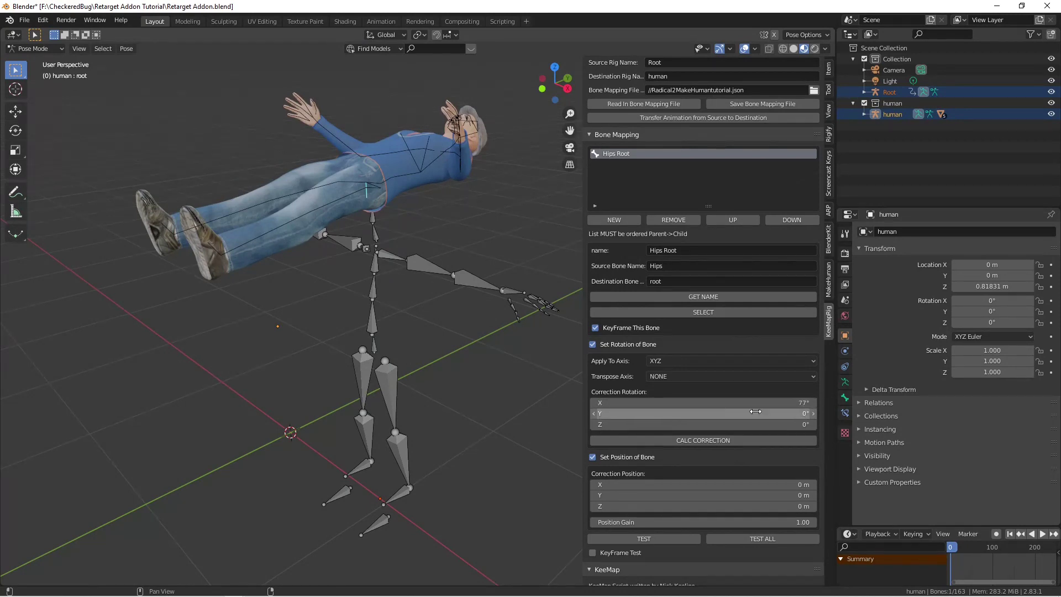
{"action": "left_click", "coordinate": [674, 538]}
{"action": "middle_click_drag", "start_coordinate": [416, 190], "coordinate": [456, 199]}
{"action": "scroll", "coordinate": [457, 198], "scroll_direction": "up", "scroll_amount": 2}
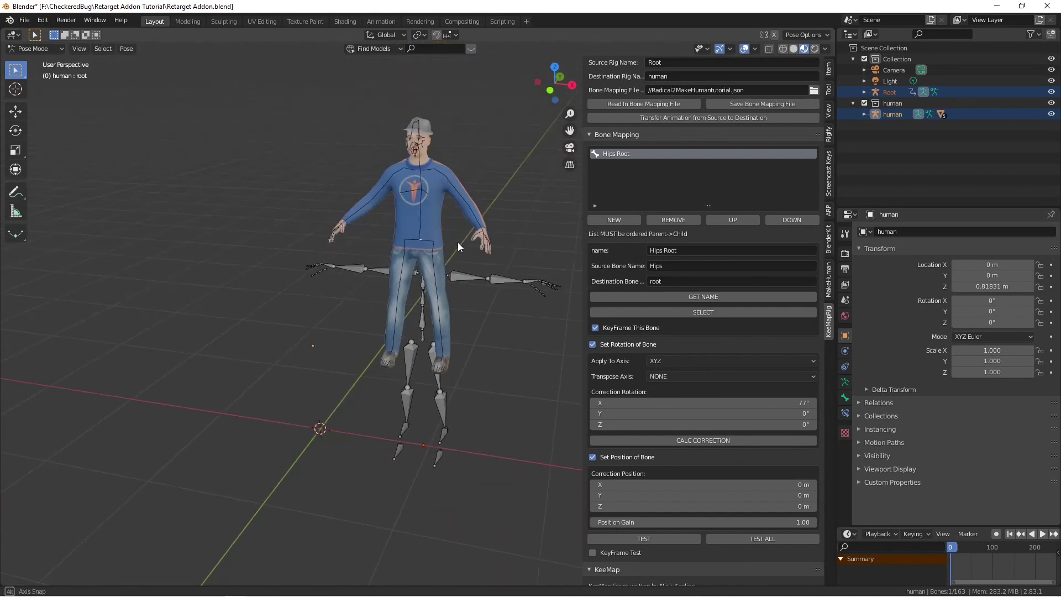
{"action": "scroll", "coordinate": [458, 240], "scroll_direction": "up", "scroll_amount": 2}
{"action": "middle_click_drag", "start_coordinate": [482, 187], "coordinate": [513, 354]}
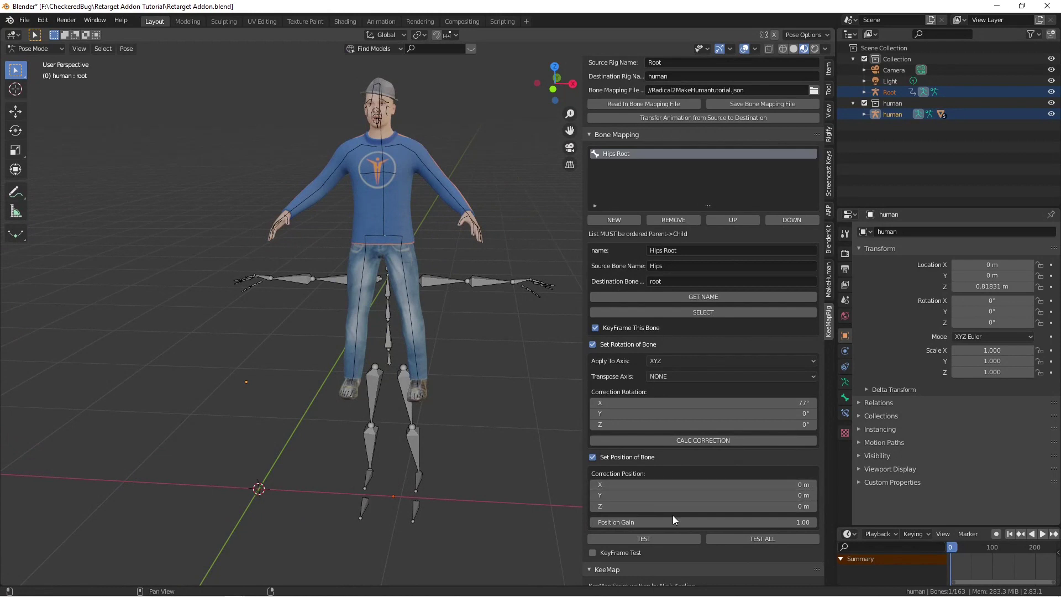
Gauge the root bone's vertical offset and try a Z correction position of -0.7 m on the Hips Root mapping with a test.
{"action": "key", "text": "g"}
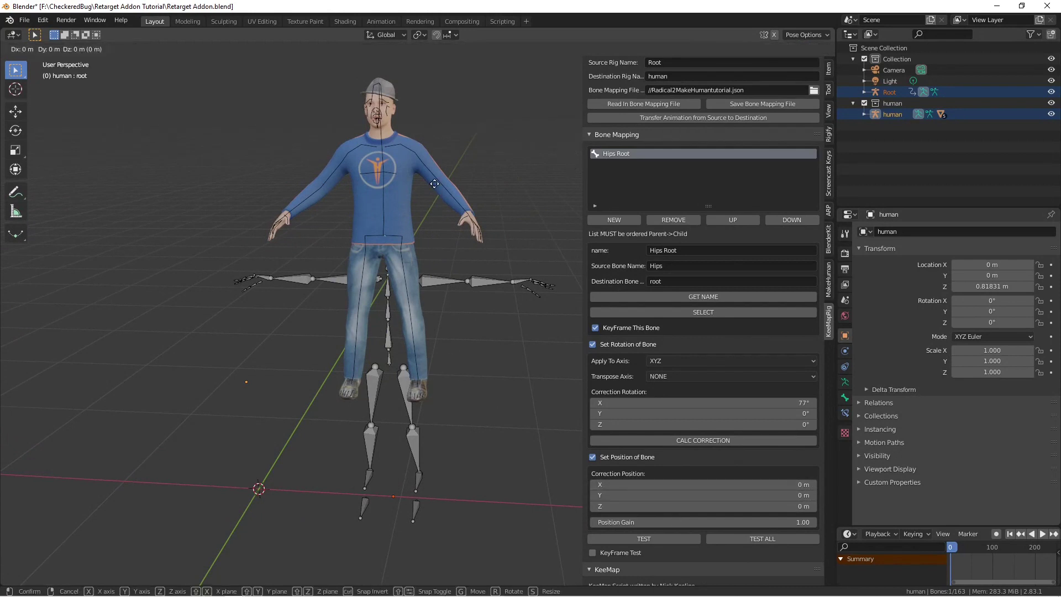
{"action": "key", "text": "z"}
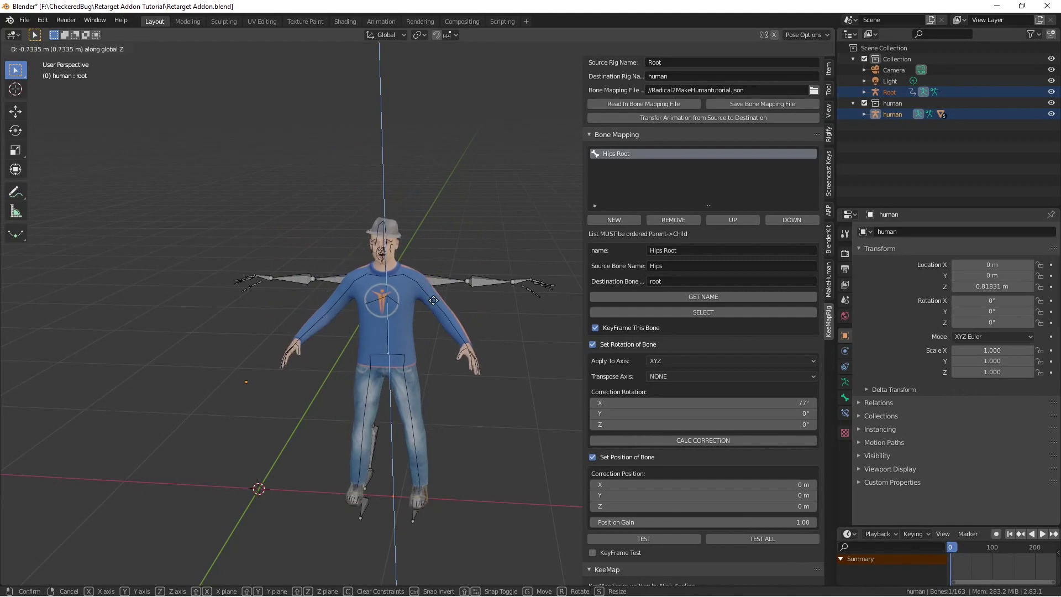
{"action": "right_click", "coordinate": [445, 311]}
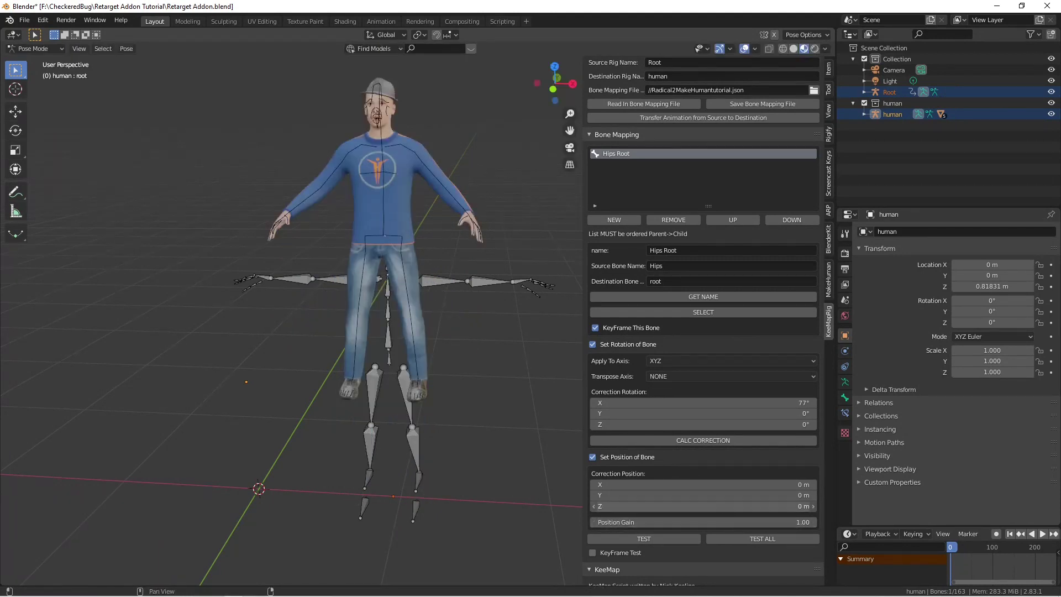
{"action": "left_click", "coordinate": [690, 506]}
{"action": "key", "text": "BackSpace"}
{"action": "type", "text": "-0.7"}
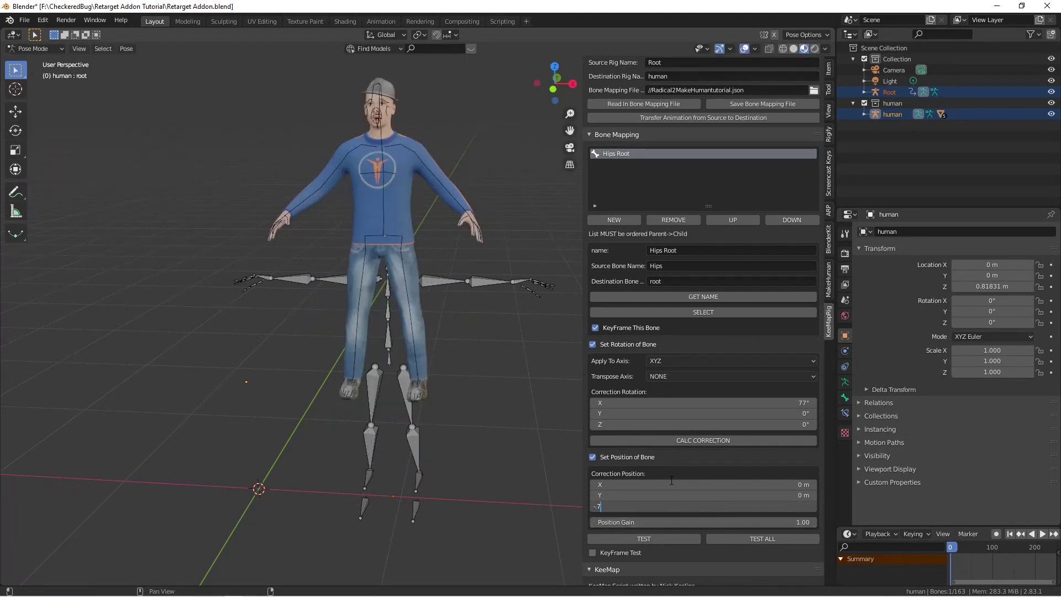
{"action": "key", "text": "Return"}
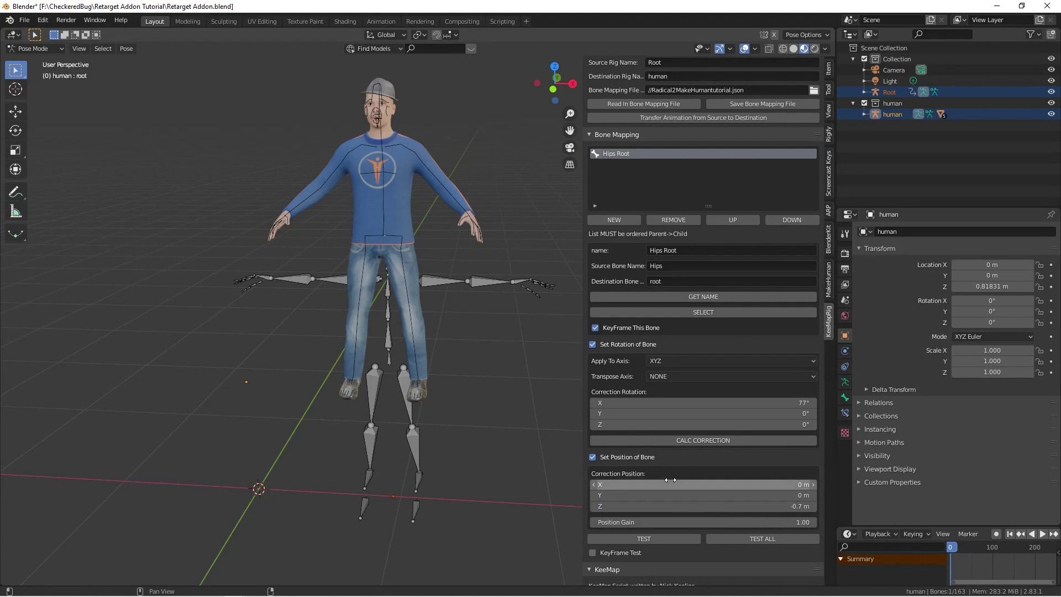
{"action": "left_click", "coordinate": [680, 538]}
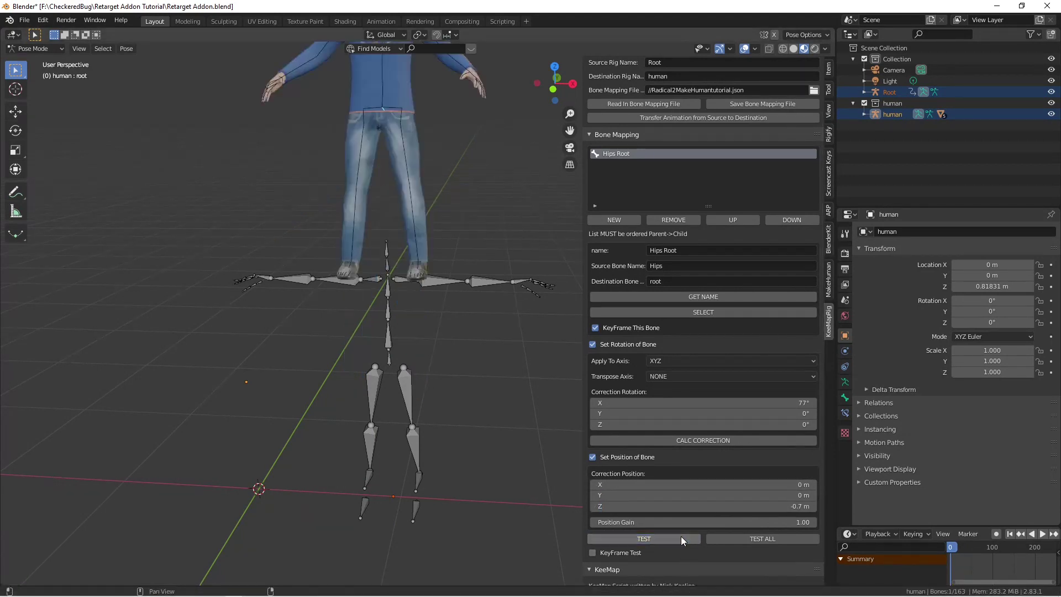
Set the Hips Root mapping's Z correction position to 0.7 m and test the mapping again.
{"action": "left_click", "coordinate": [718, 506]}
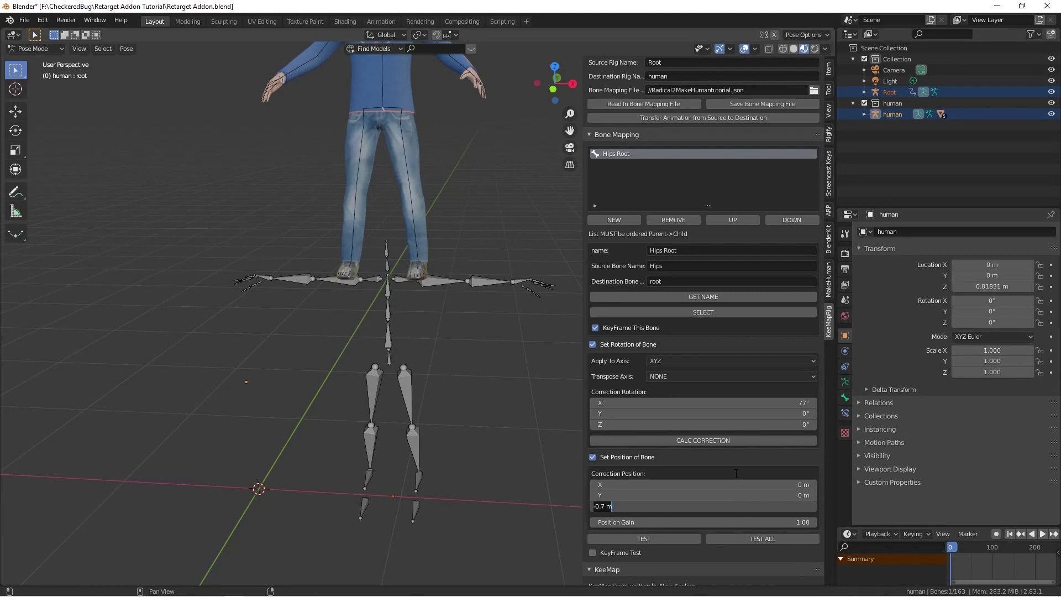
{"action": "key", "text": "Home"}
{"action": "key", "text": "Delete"}
{"action": "key", "text": "Return"}
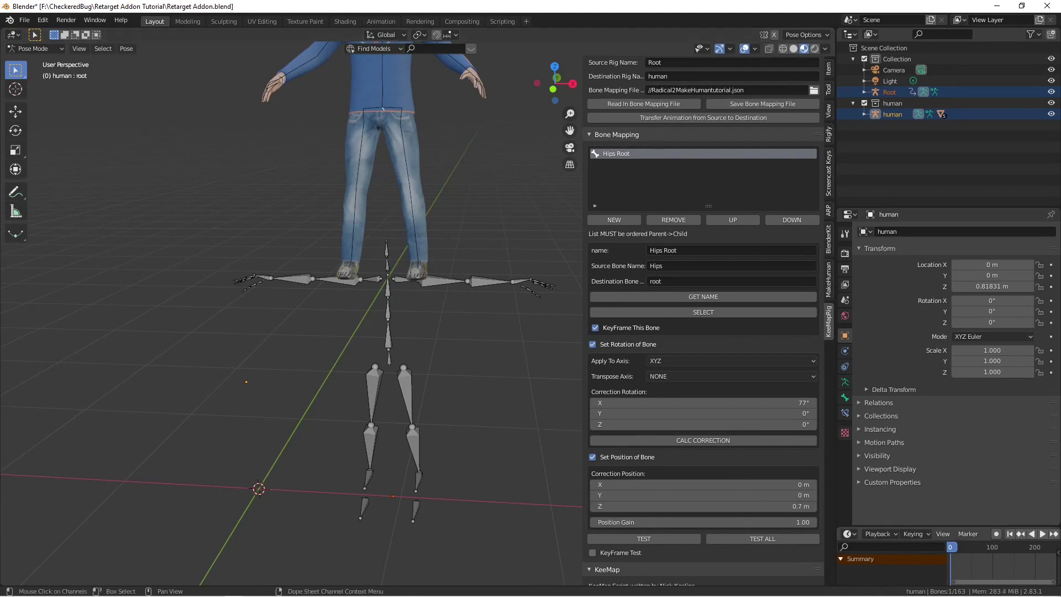
{"action": "left_click", "coordinate": [655, 539]}
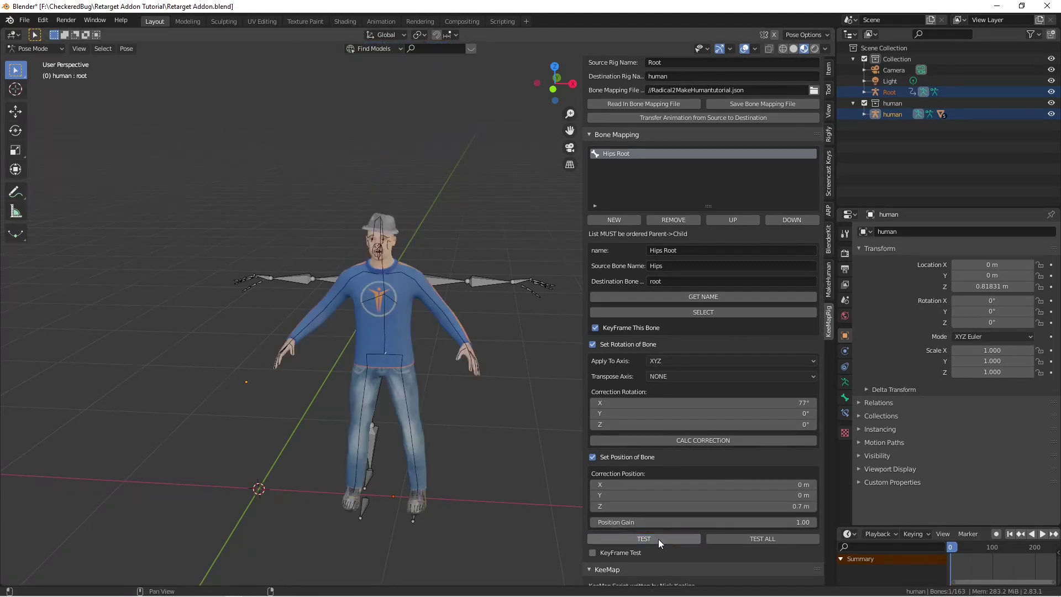
Gauge a sideways offset along global X, set the Hips Root mapping's X correction position to -1 m, and test it.
{"action": "key", "text": "g"}
{"action": "key", "text": "x"}
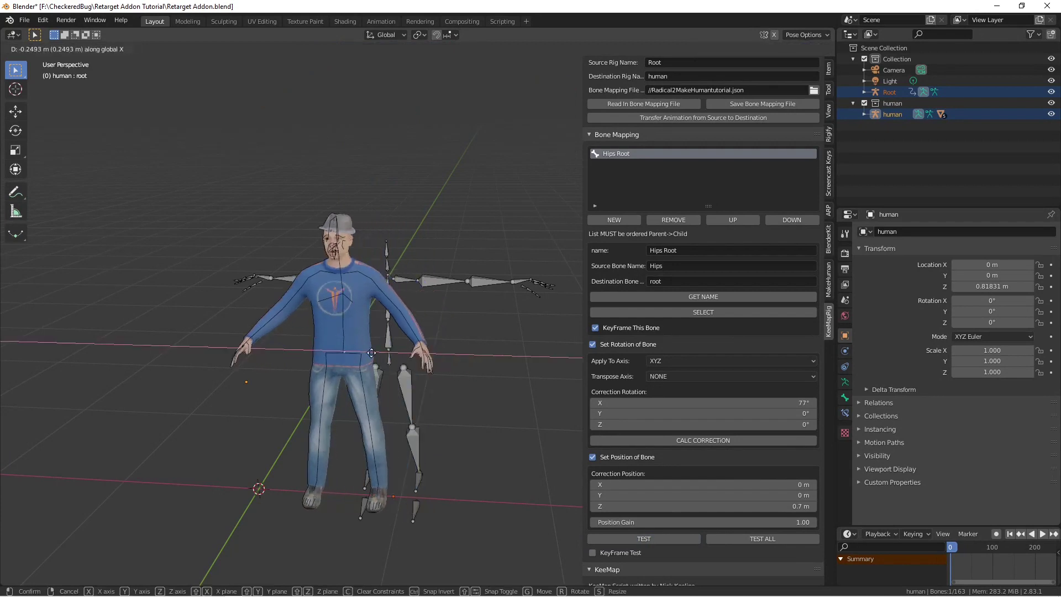
{"action": "right_click", "coordinate": [267, 341]}
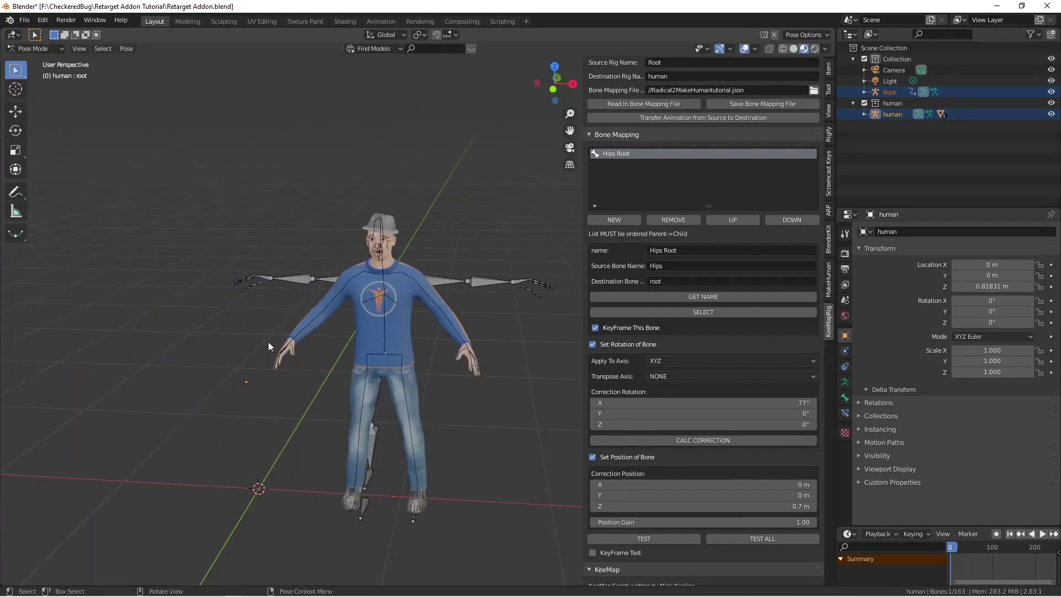
{"action": "left_click", "coordinate": [751, 484]}
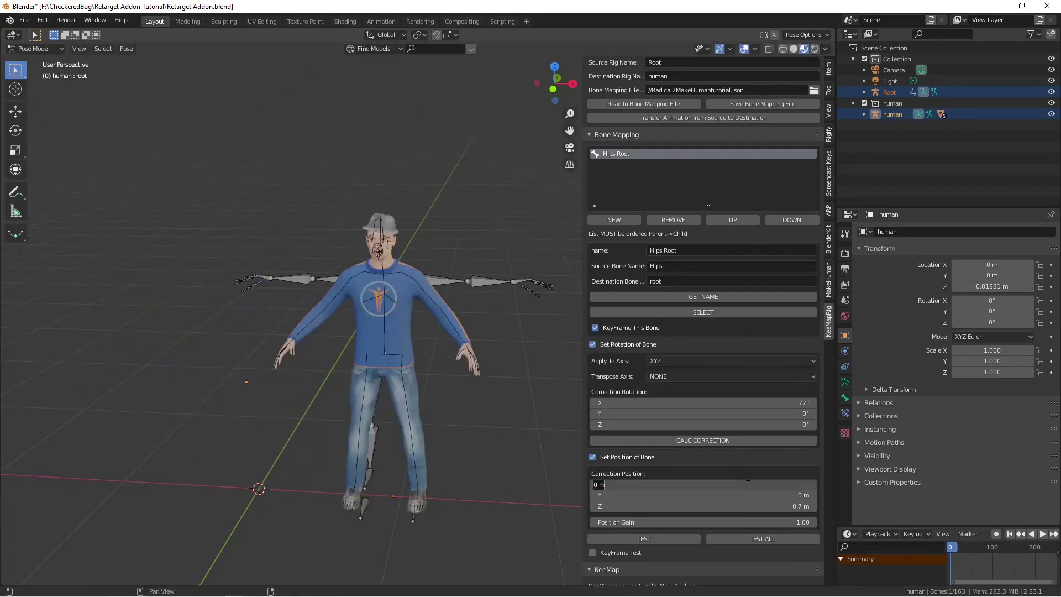
{"action": "type", "text": "-1"}
{"action": "left_click", "coordinate": [643, 537]}
{"action": "middle_click_drag", "start_coordinate": [332, 231], "coordinate": [334, 204]}
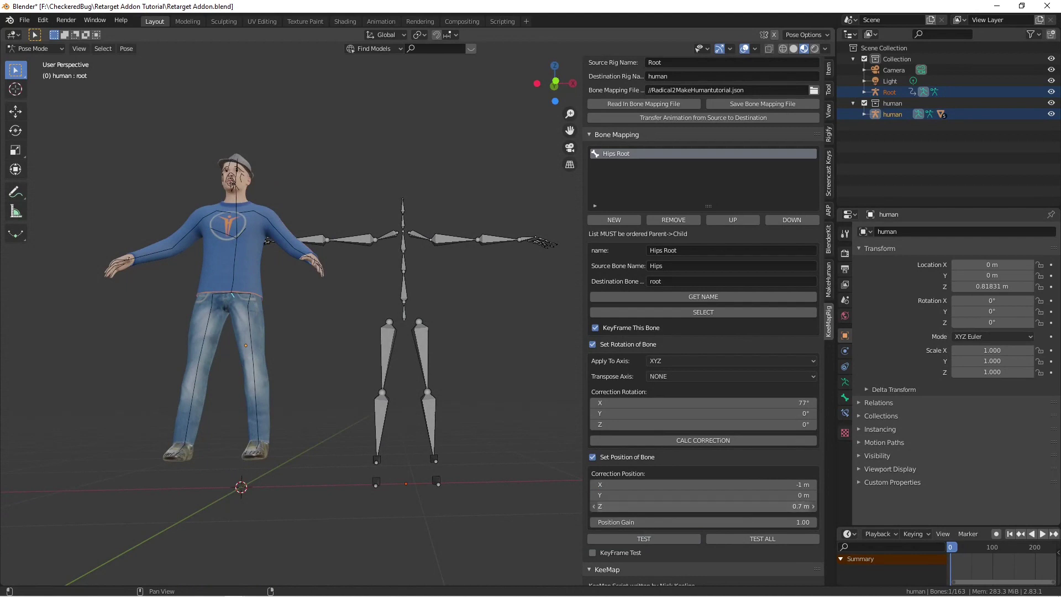
Fine-tune the Hips Root mapping's Z correction position, trying 0.96 m and settling on 0.81 m, with a test of each value.
{"action": "left_click_drag", "start_coordinate": [703, 506], "coordinate": [732, 506]}
{"action": "left_click", "coordinate": [671, 540]}
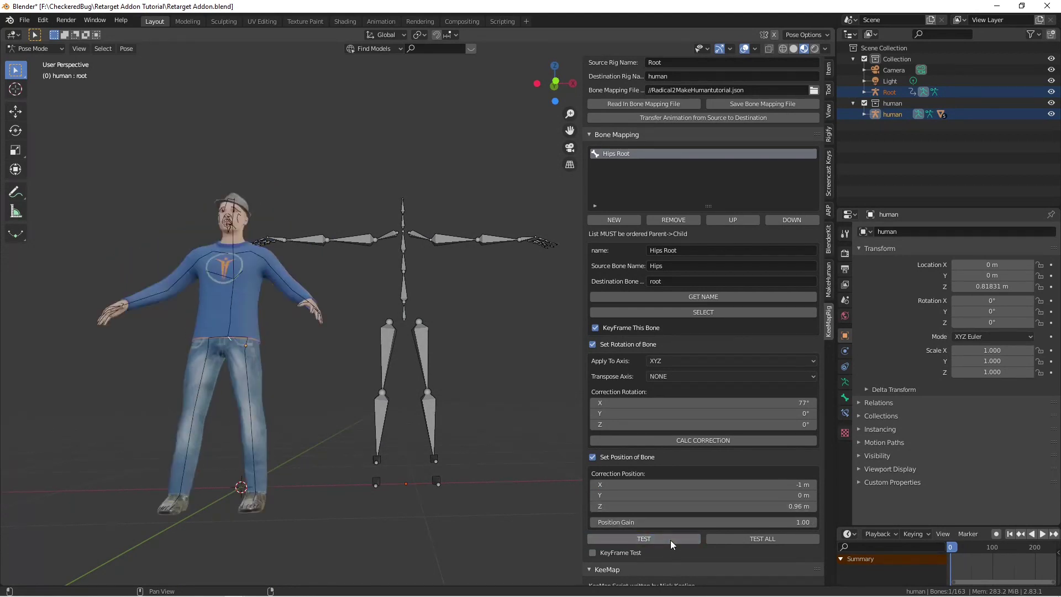
{"action": "mouse_move", "coordinate": [425, 276]}
{"action": "middle_mouse_down"}
{"action": "mouse_move", "coordinate": [397, 267]}
{"action": "mouse_move", "coordinate": [427, 264]}
{"action": "mouse_move", "coordinate": [427, 283]}
{"action": "middle_mouse_up"}
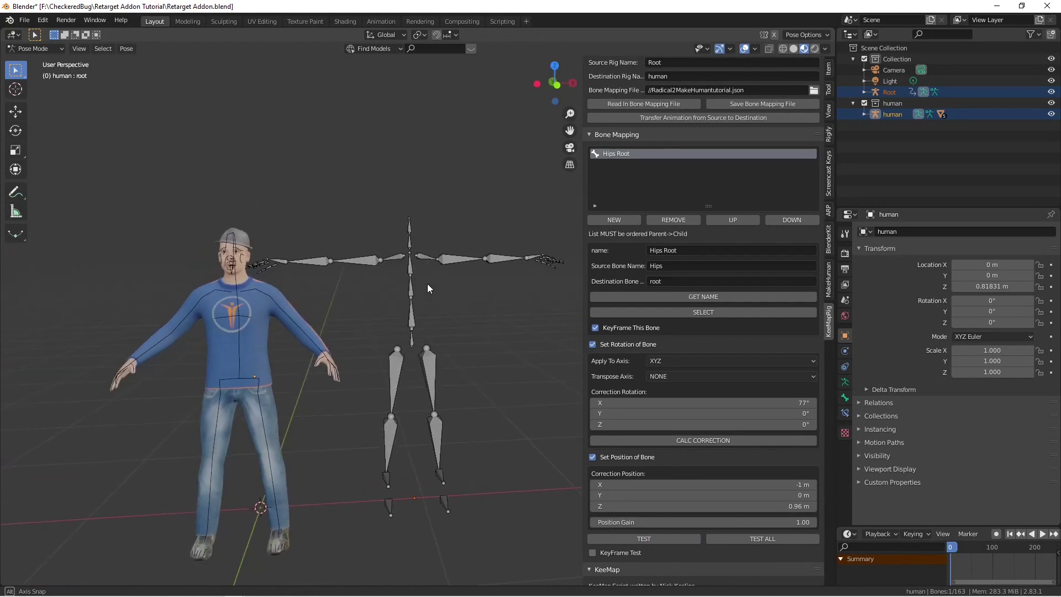
{"action": "left_click_drag", "start_coordinate": [703, 506], "coordinate": [685, 506]}
{"action": "left_click", "coordinate": [685, 539]}
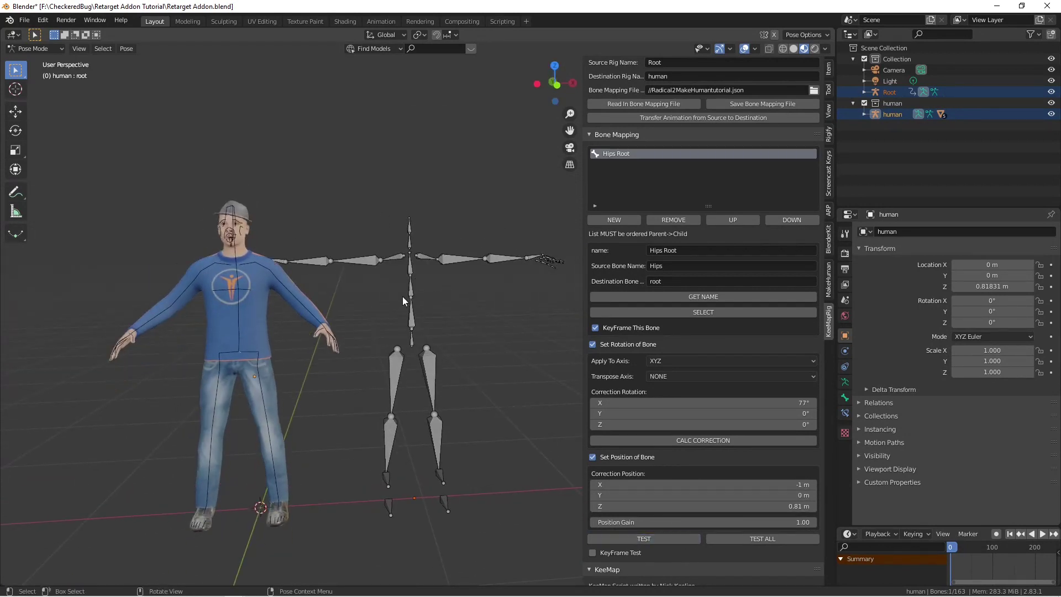
Test the Hips Root mapping at frames 128 and 68 to check that the character follows the source rig.
{"action": "middle_click_drag", "start_coordinate": [402, 296], "coordinate": [379, 328]}
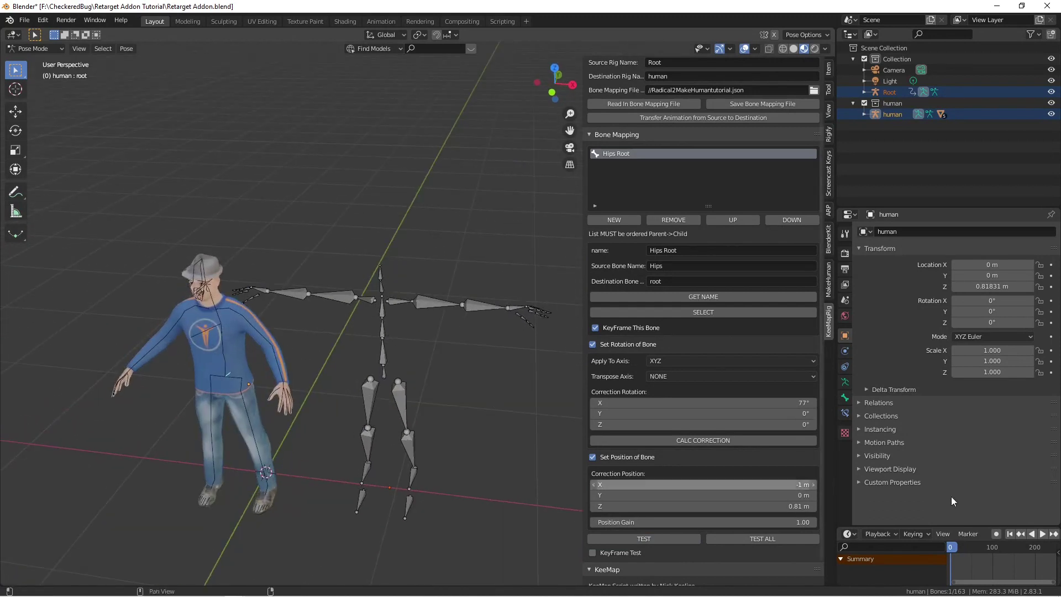
{"action": "left_click_drag", "start_coordinate": [953, 548], "coordinate": [1003, 548]}
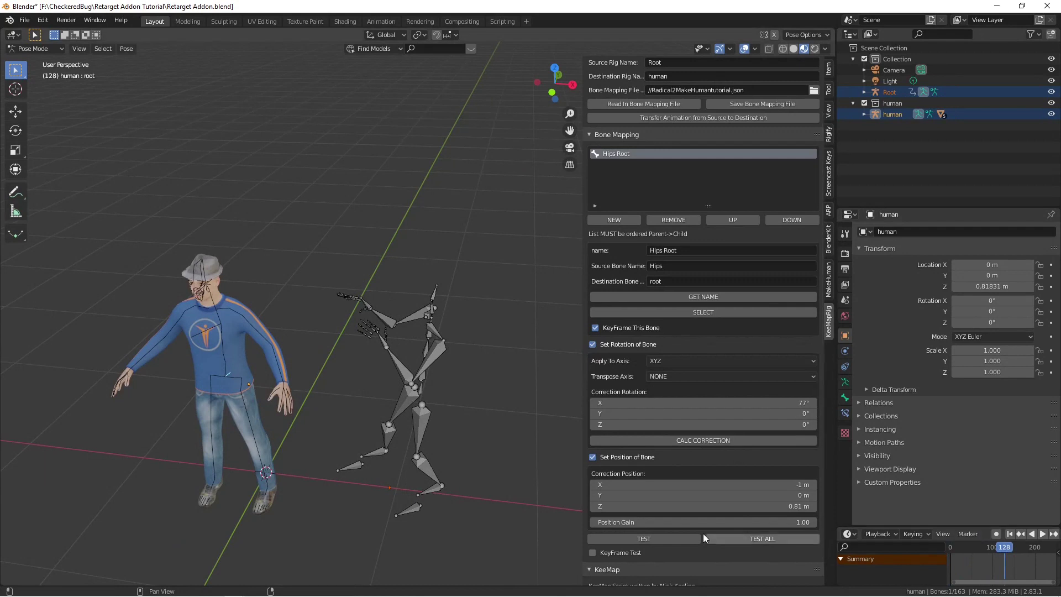
{"action": "left_click", "coordinate": [671, 538]}
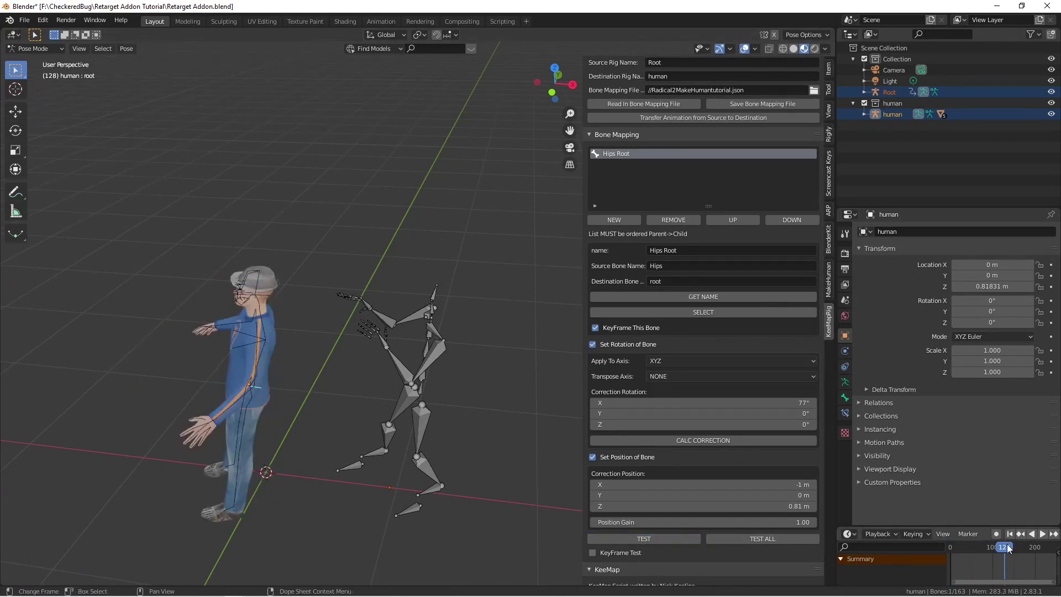
{"action": "left_click_drag", "start_coordinate": [1004, 547], "coordinate": [979, 547]}
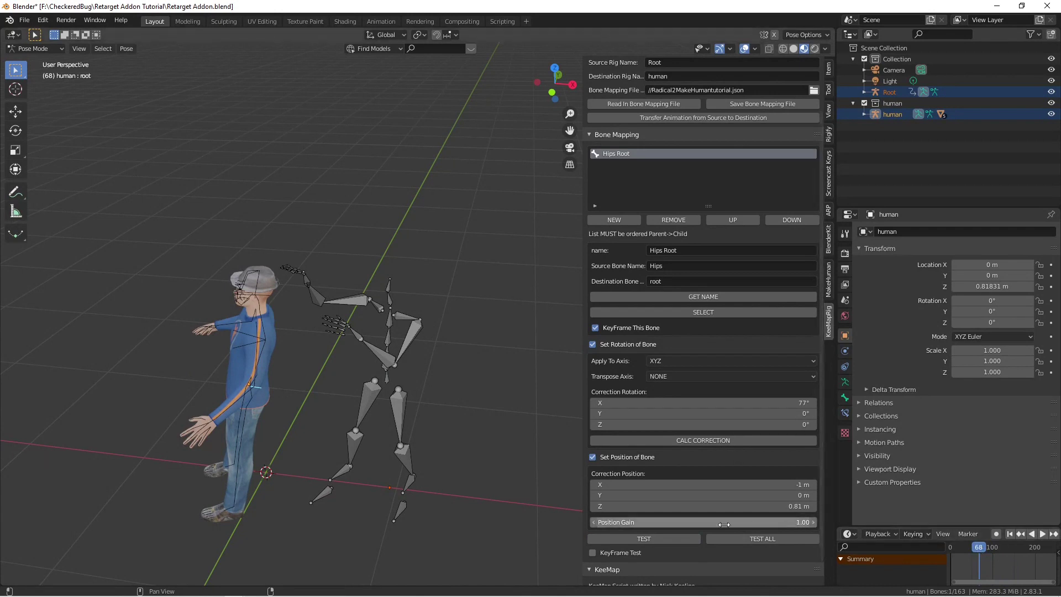
{"action": "left_click", "coordinate": [664, 537]}
{"action": "middle_click_drag", "start_coordinate": [165, 242], "coordinate": [316, 283]}
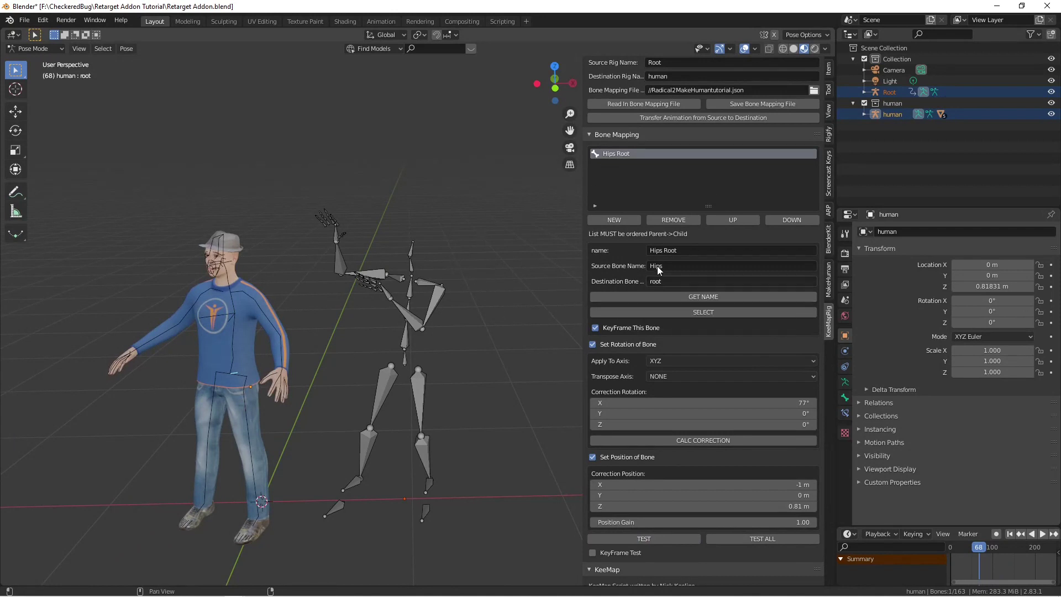
Add a second bone mapping entry, try rotating the human armature's spine05 bone, and make the new entry active.
{"action": "left_click", "coordinate": [618, 217]}
{"action": "left_click", "coordinate": [232, 364]}
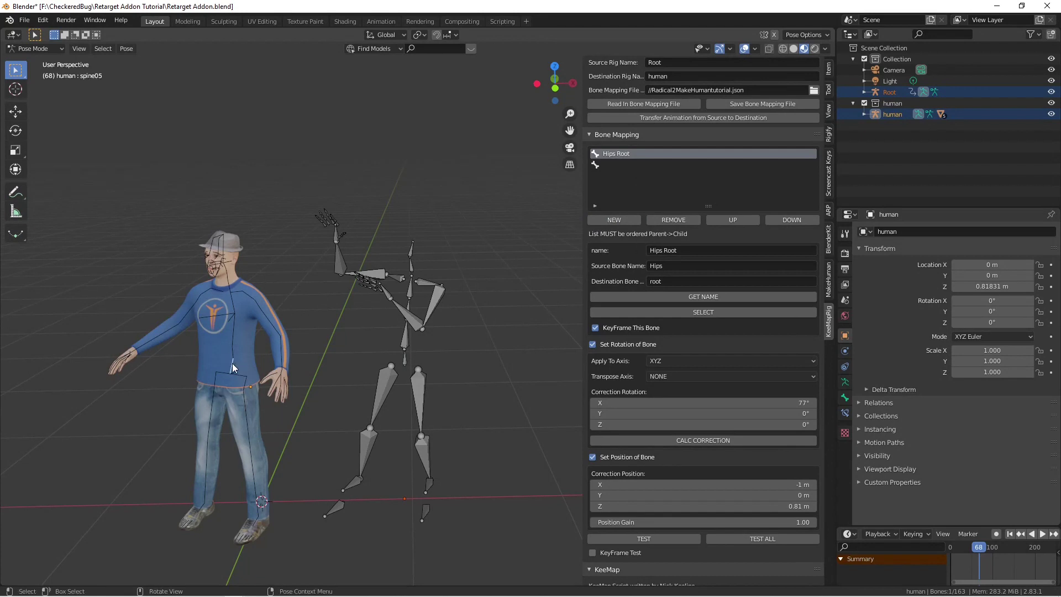
{"action": "key", "text": "r"}
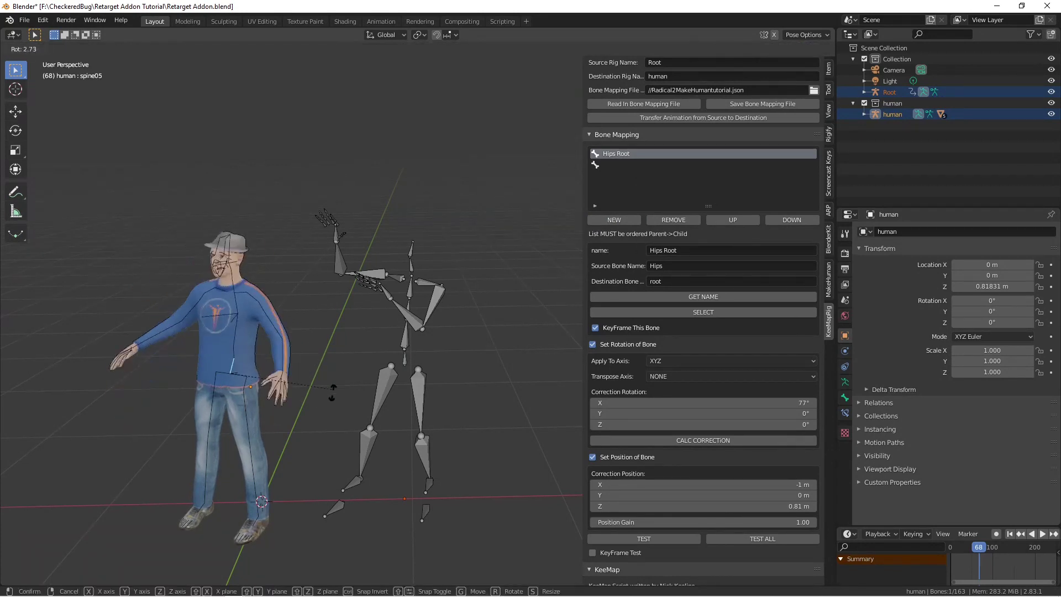
{"action": "left_click", "coordinate": [354, 379]}
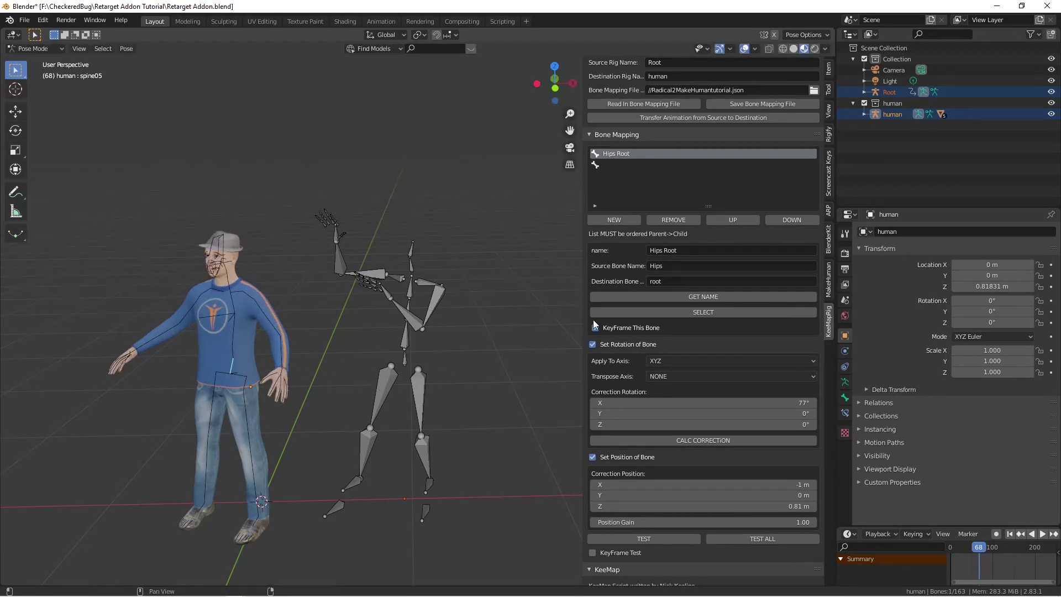
{"action": "scroll", "coordinate": [626, 165], "scroll_direction": "up", "scroll_amount": 2}
{"action": "left_click", "coordinate": [617, 208]}
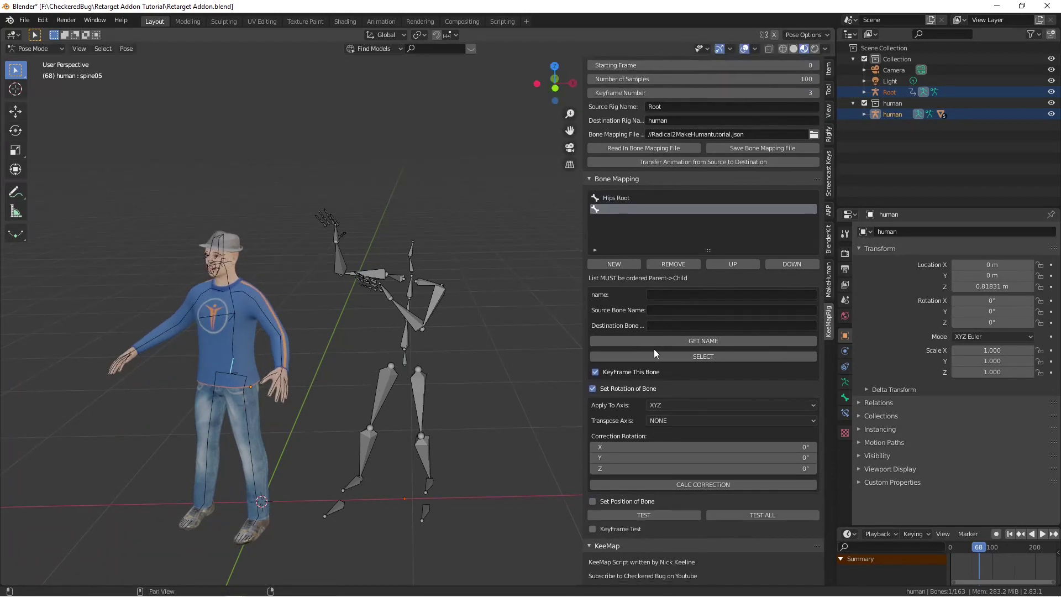
Assign the source Spine bone and the human armature's spine05 destination bone to the new mapping entry, and test it.
{"action": "left_click", "coordinate": [673, 341]}
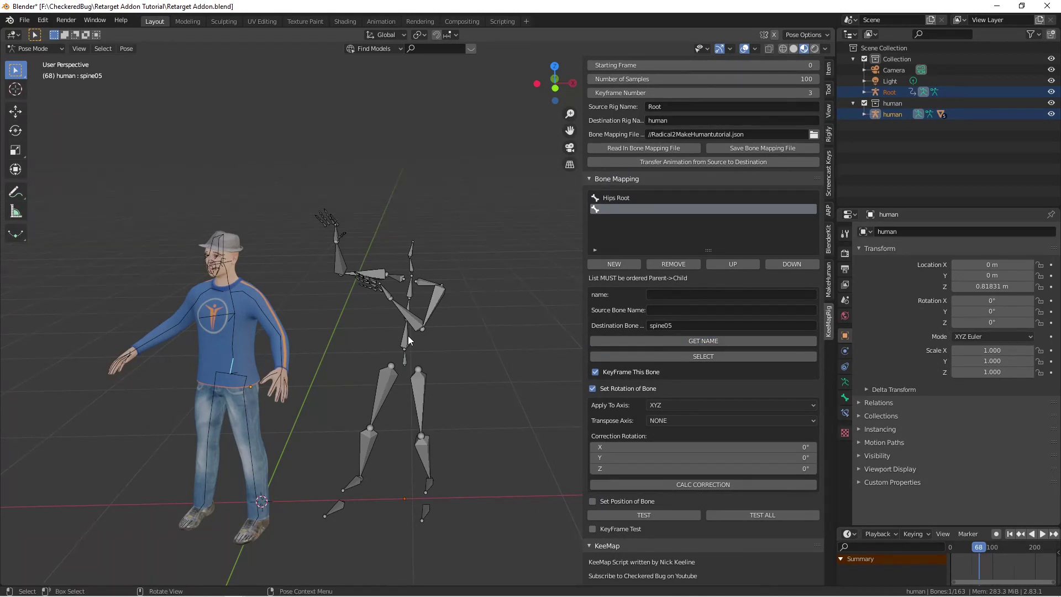
{"action": "left_click", "coordinate": [408, 336]}
{"action": "left_click", "coordinate": [688, 339]}
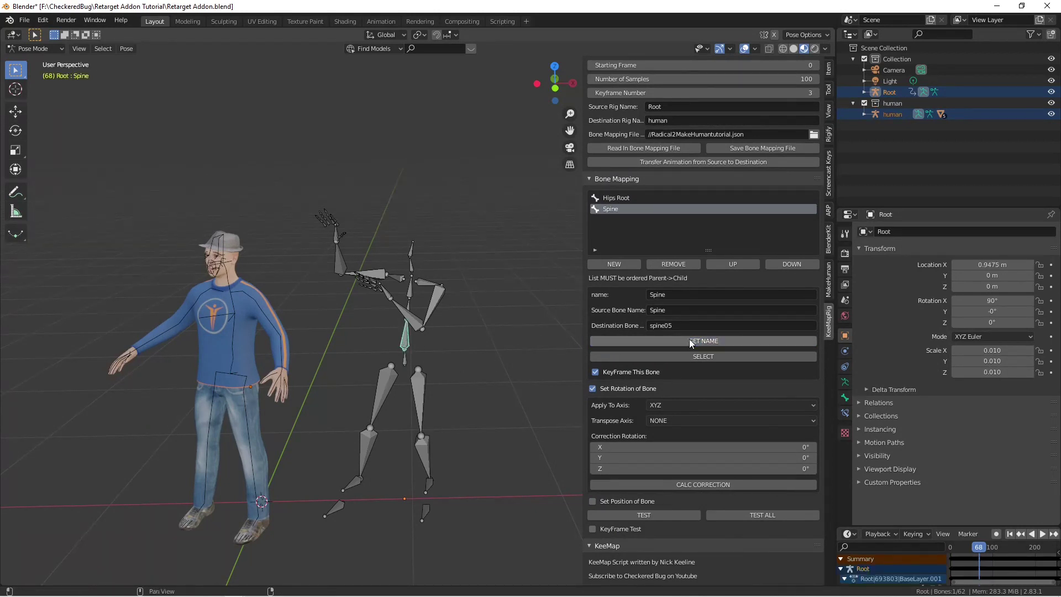
{"action": "left_click", "coordinate": [654, 513]}
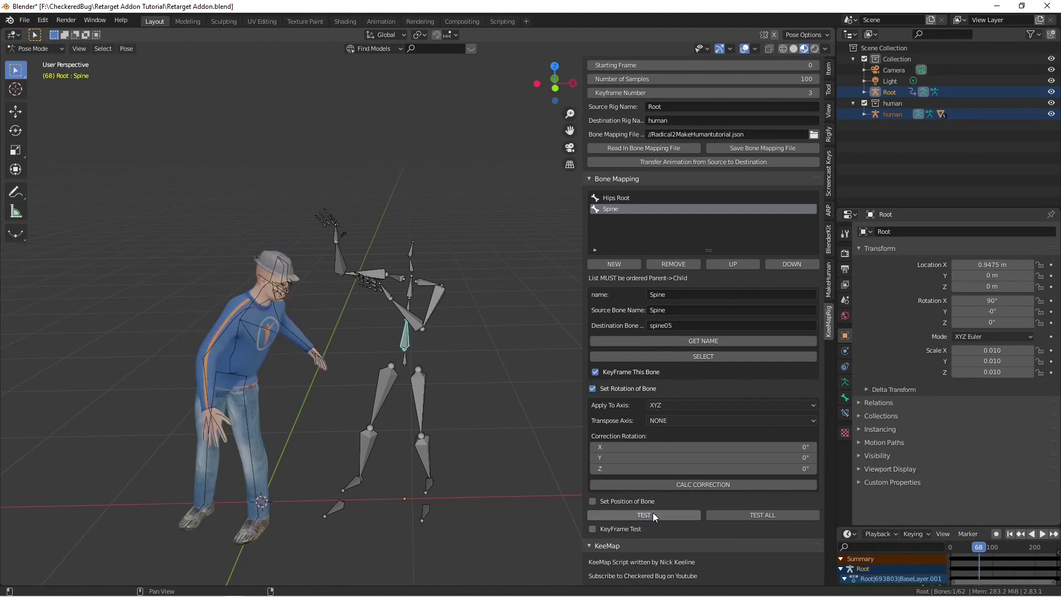
Gauge a rotation of spine05 about global Z, set the Spine mapping's Z correction rotation to -90°, and test it.
{"action": "scroll", "coordinate": [306, 354], "scroll_direction": "up", "scroll_amount": 3}
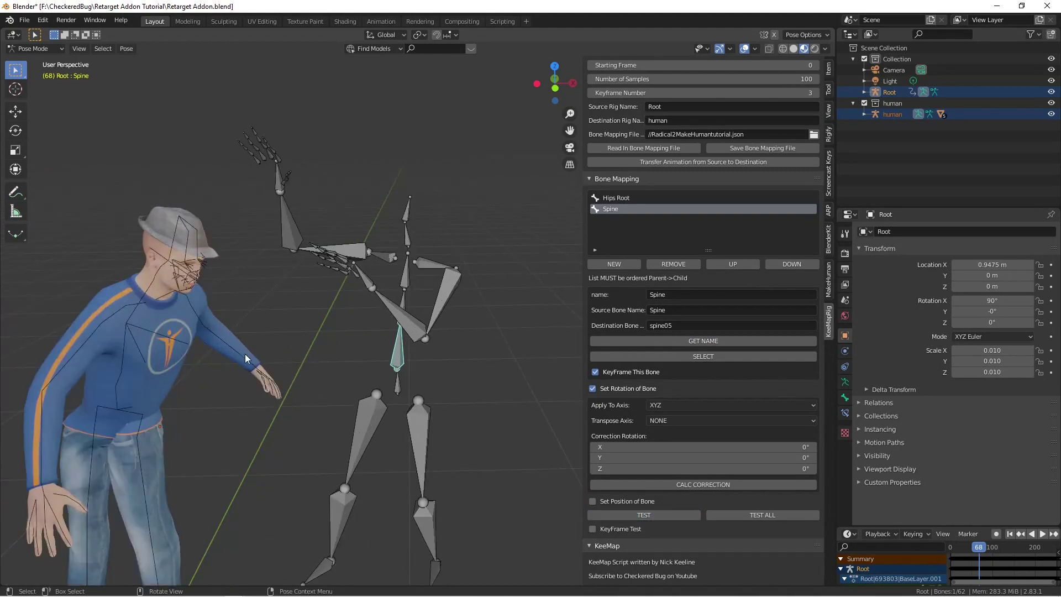
{"action": "middle_click_drag", "start_coordinate": [306, 353], "coordinate": [286, 286], "text": "shift"}
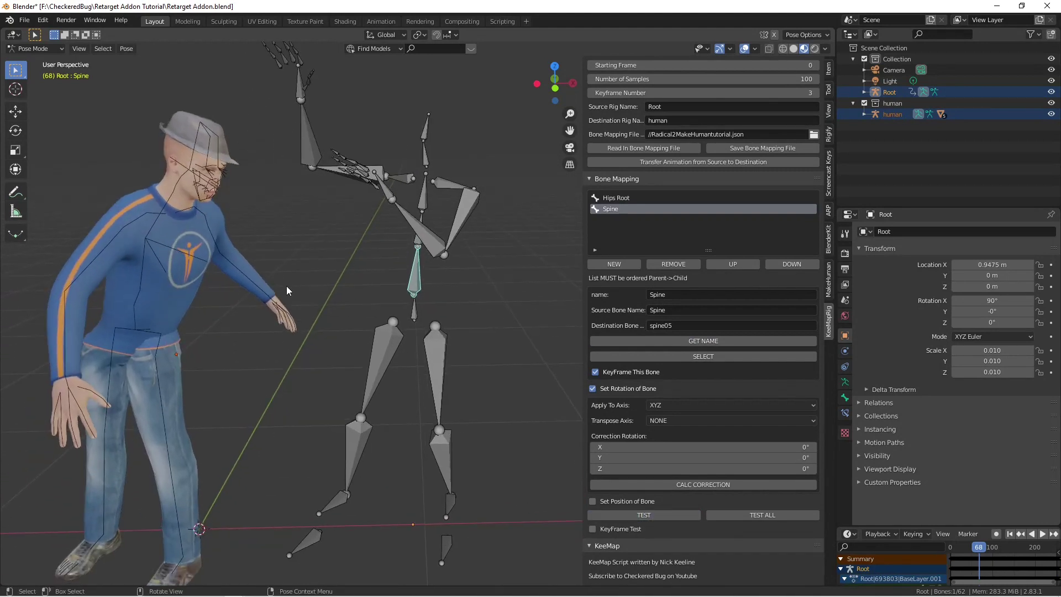
{"action": "left_click", "coordinate": [138, 297]}
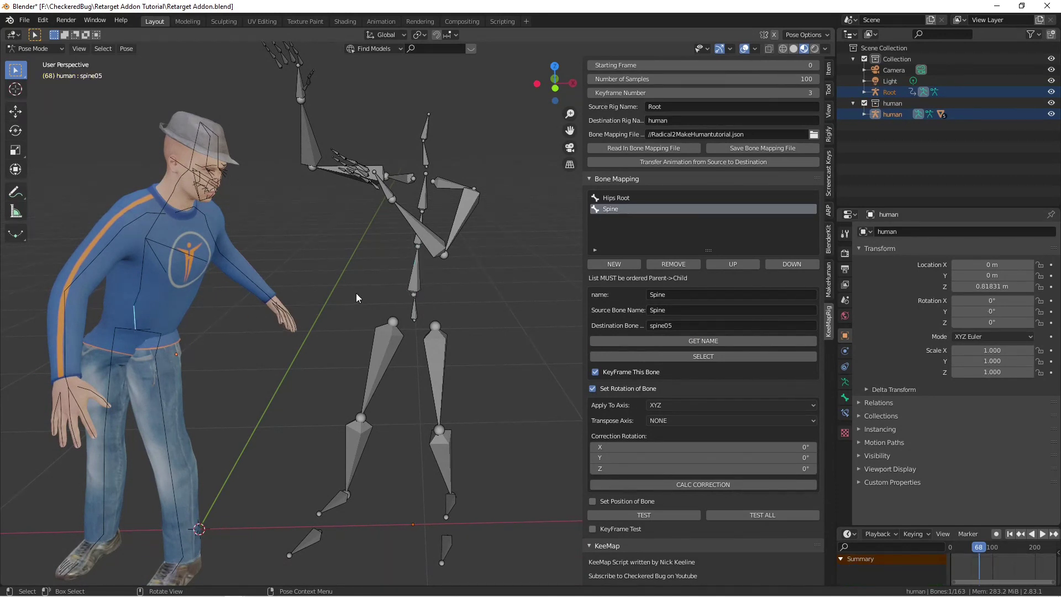
{"action": "key", "text": "r"}
{"action": "key", "text": "z"}
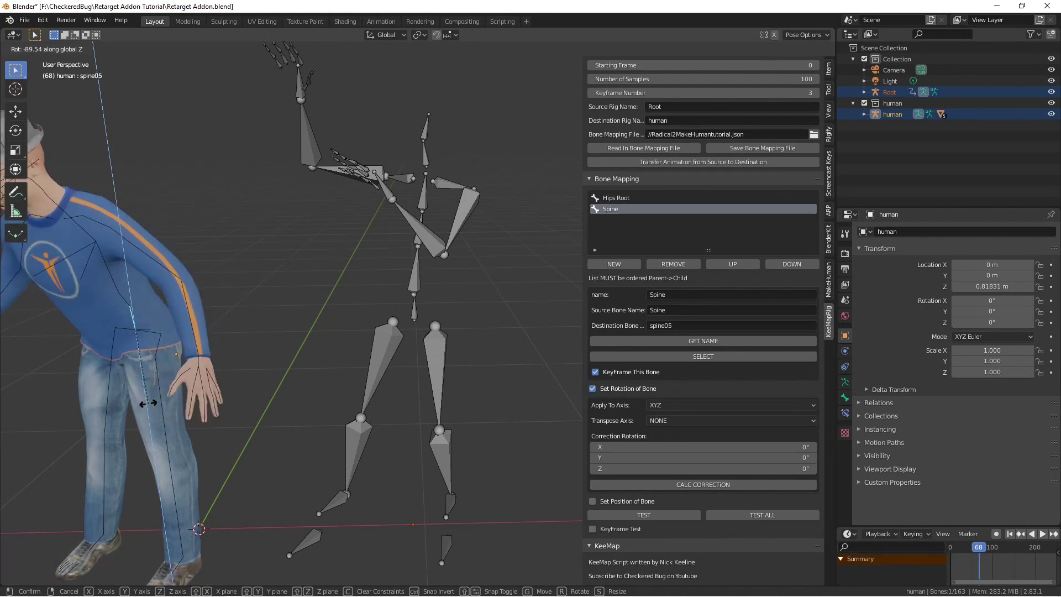
{"action": "right_click", "coordinate": [147, 404]}
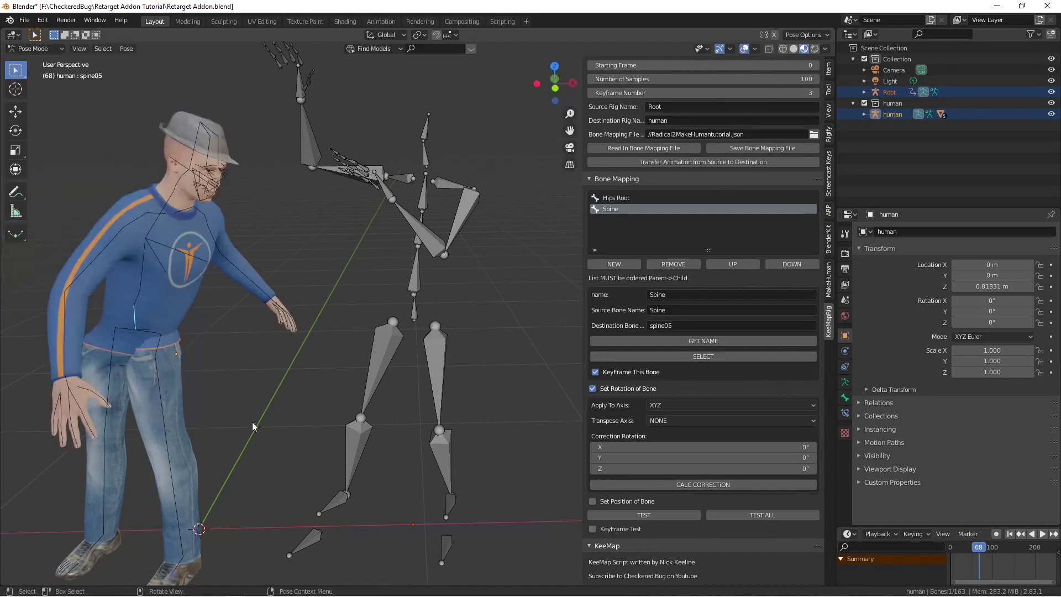
{"action": "double_click", "coordinate": [717, 469]}
{"action": "type", "text": "-90"}
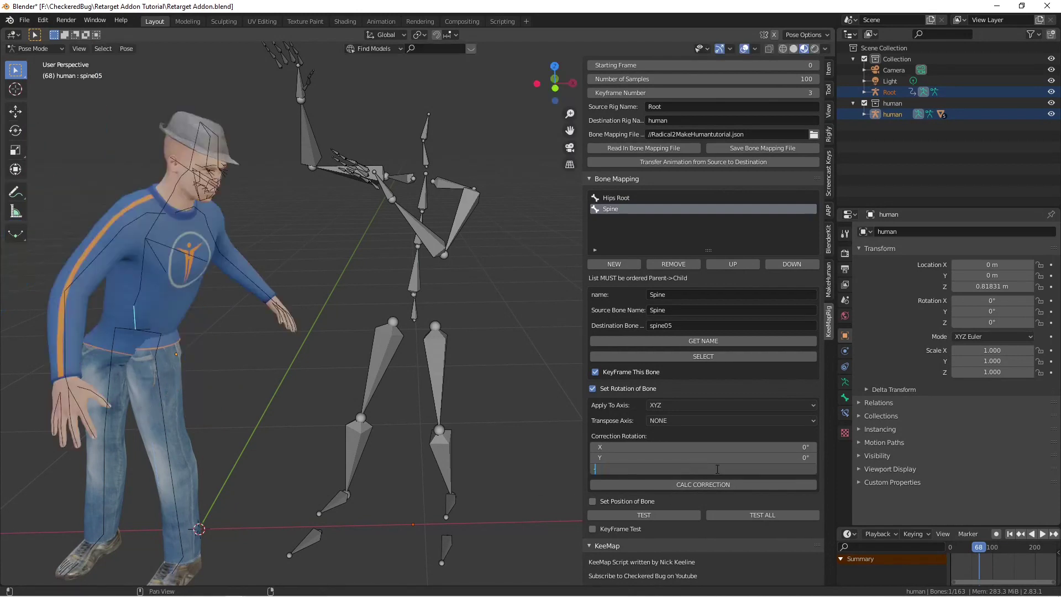
{"action": "key", "text": "Return"}
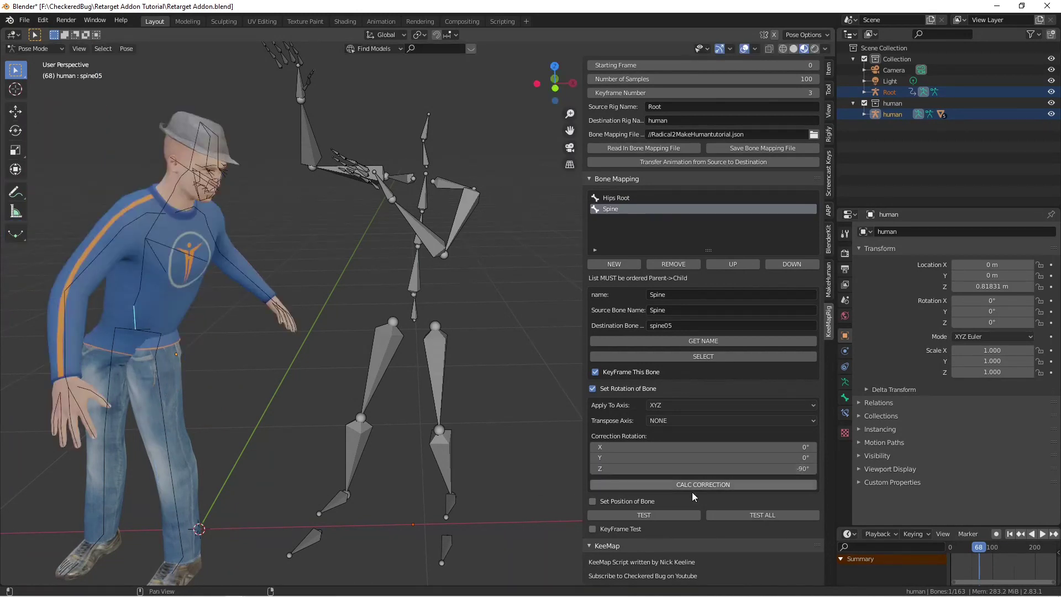
{"action": "left_click", "coordinate": [671, 514]}
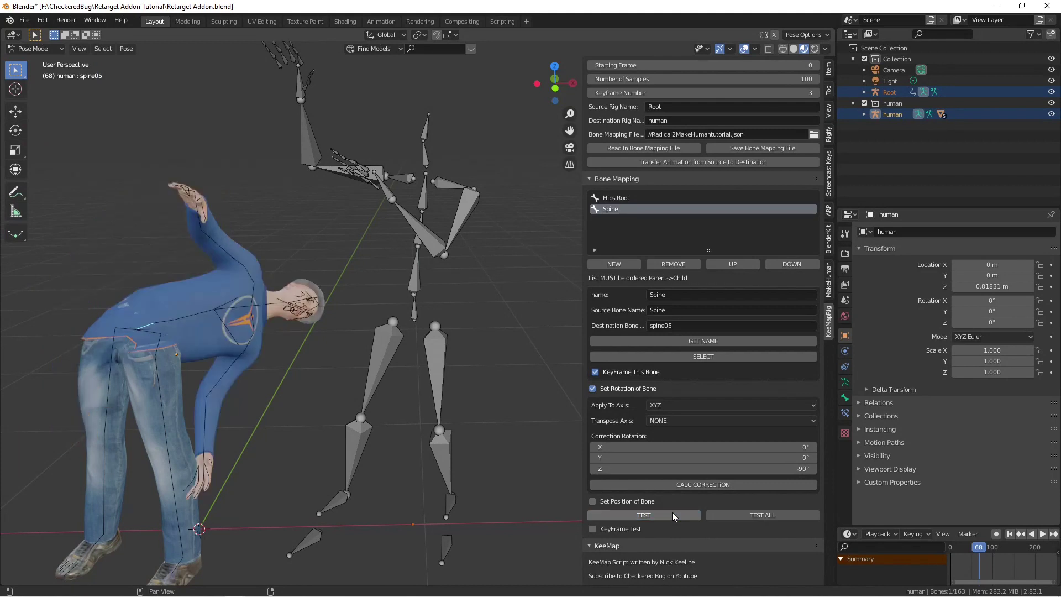
Try a Z correction rotation of 90° for the Spine mapping and test it.
{"action": "double_click", "coordinate": [707, 468]}
{"action": "type", "text": "90"}
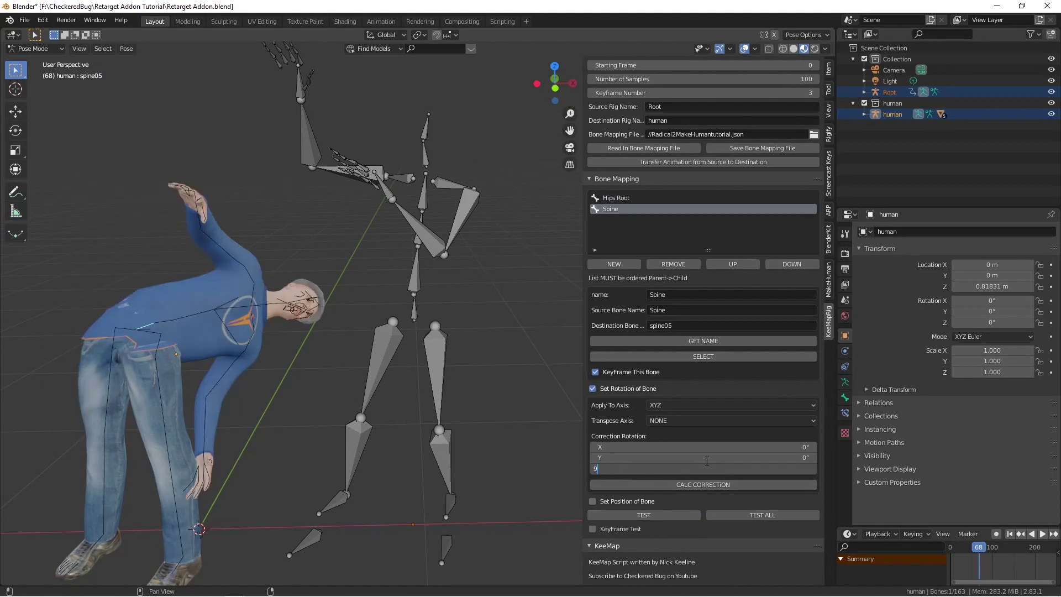
{"action": "key", "text": "Return"}
{"action": "left_click", "coordinate": [667, 515]}
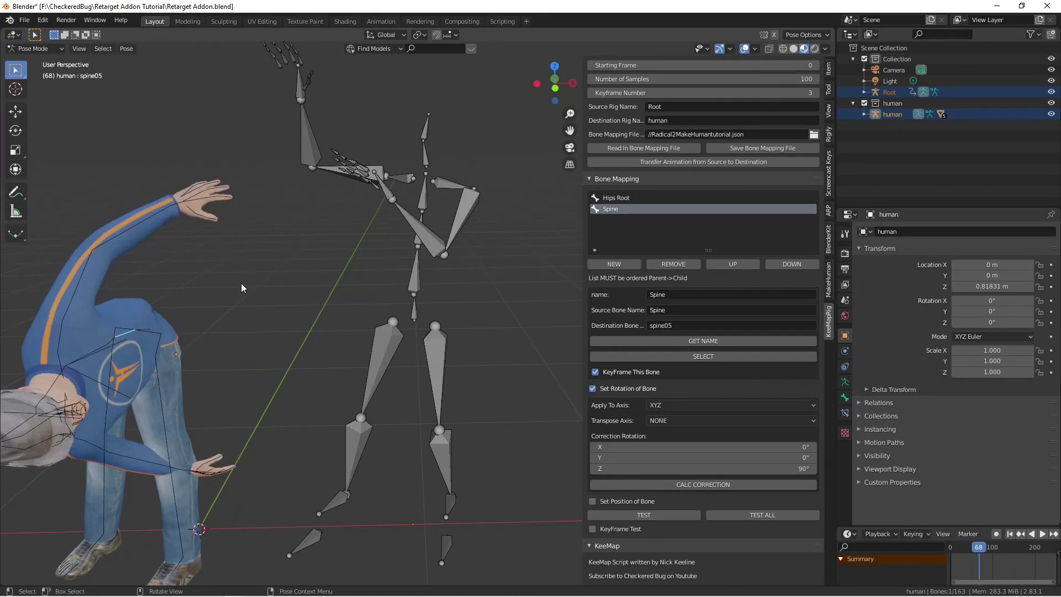
Clear the pose rotation of the human armature's spine05 bone and switch the transform orientation to Local.
{"action": "key", "text": "alt+r"}
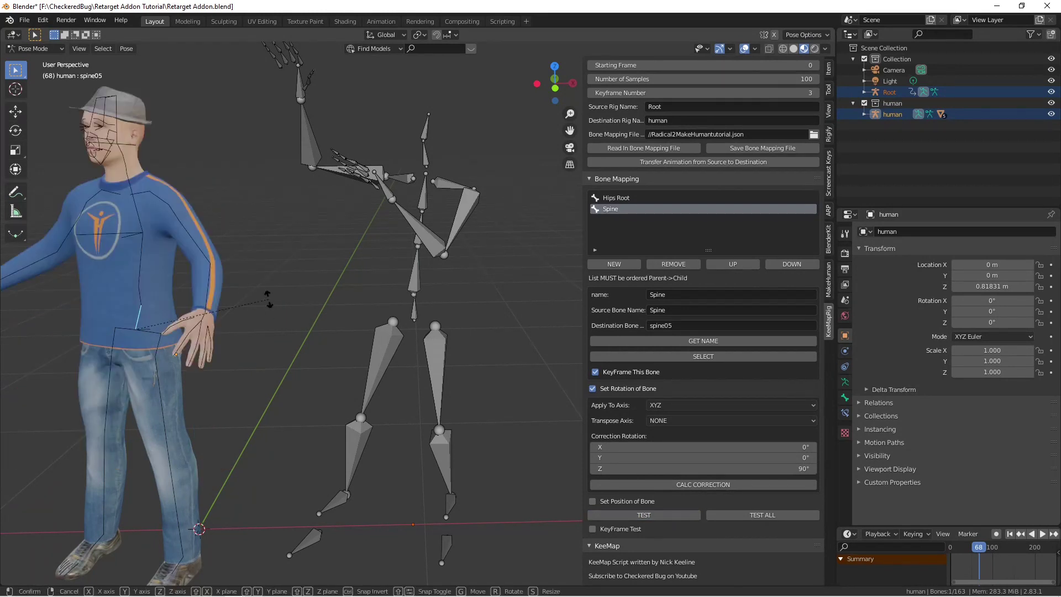
{"action": "key", "text": "r"}
{"action": "right_click", "coordinate": [320, 101]}
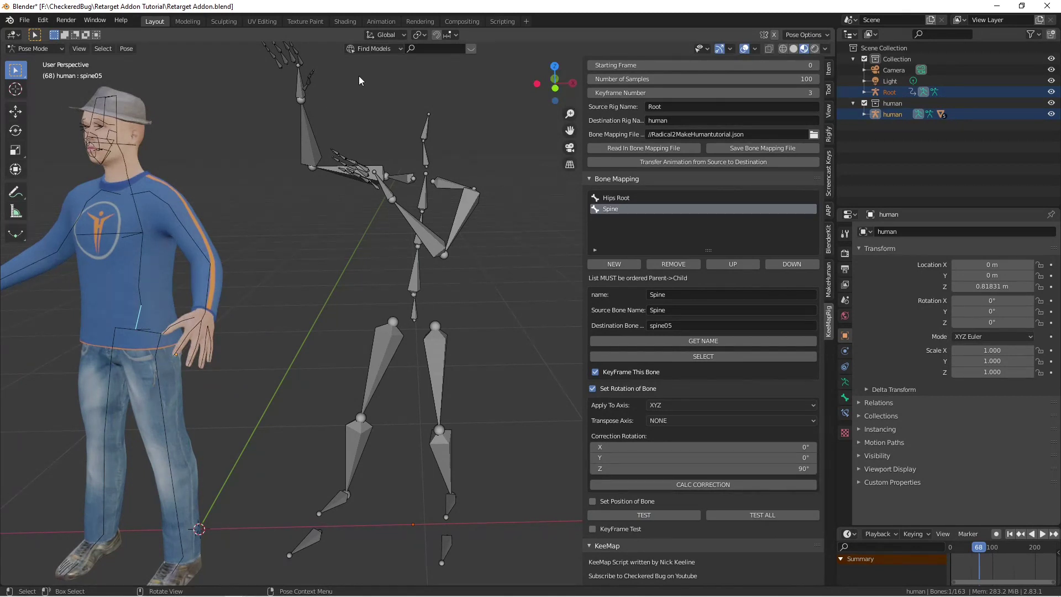
{"action": "left_click", "coordinate": [396, 35]}
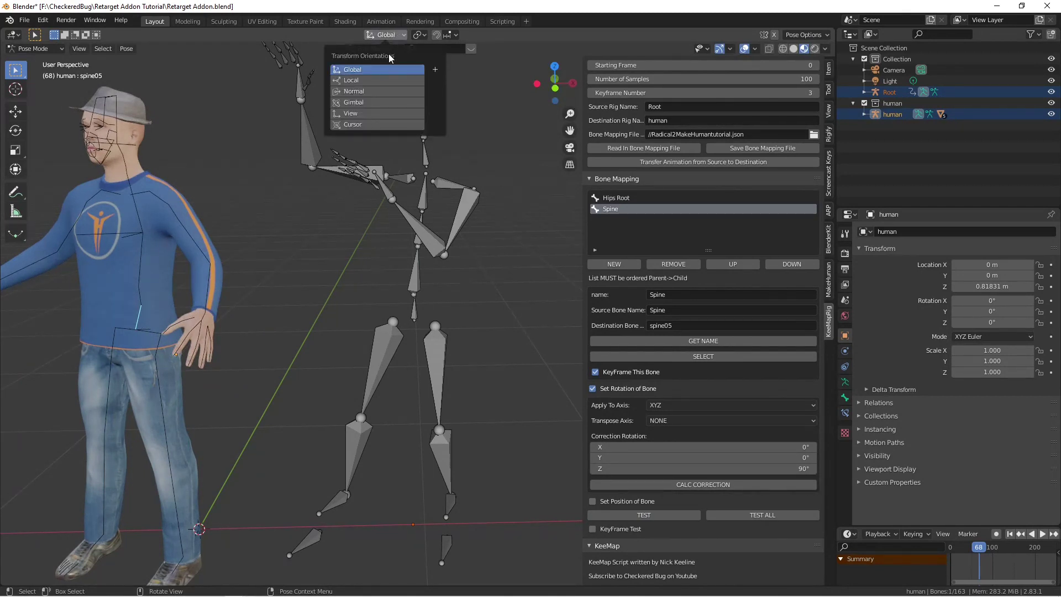
{"action": "left_click", "coordinate": [378, 81]}
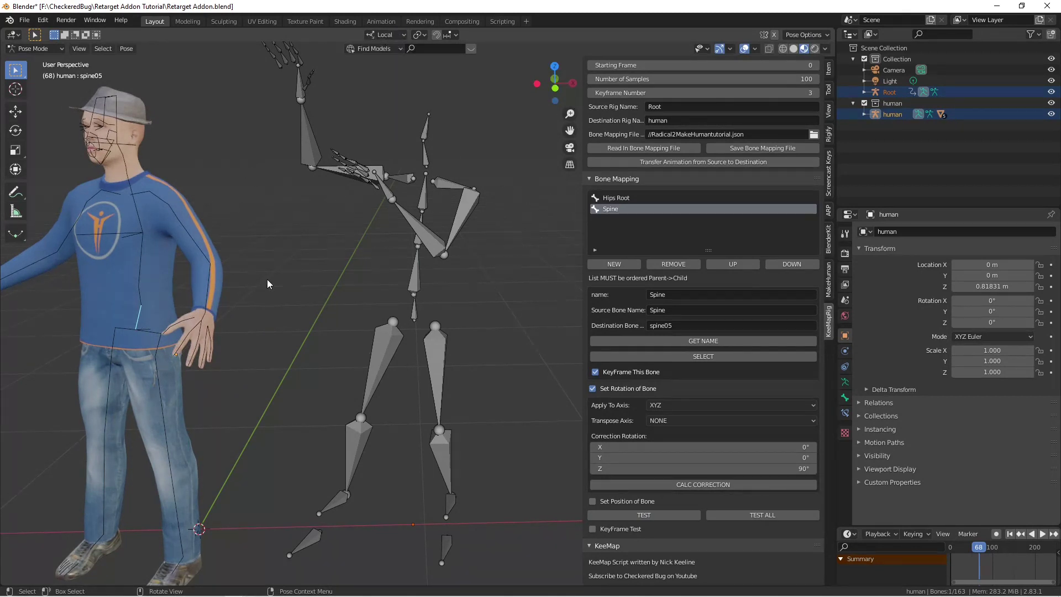
Try rotating spine05 about its local Z and local Y axes.
{"action": "key", "text": "r"}
{"action": "key", "text": "z"}
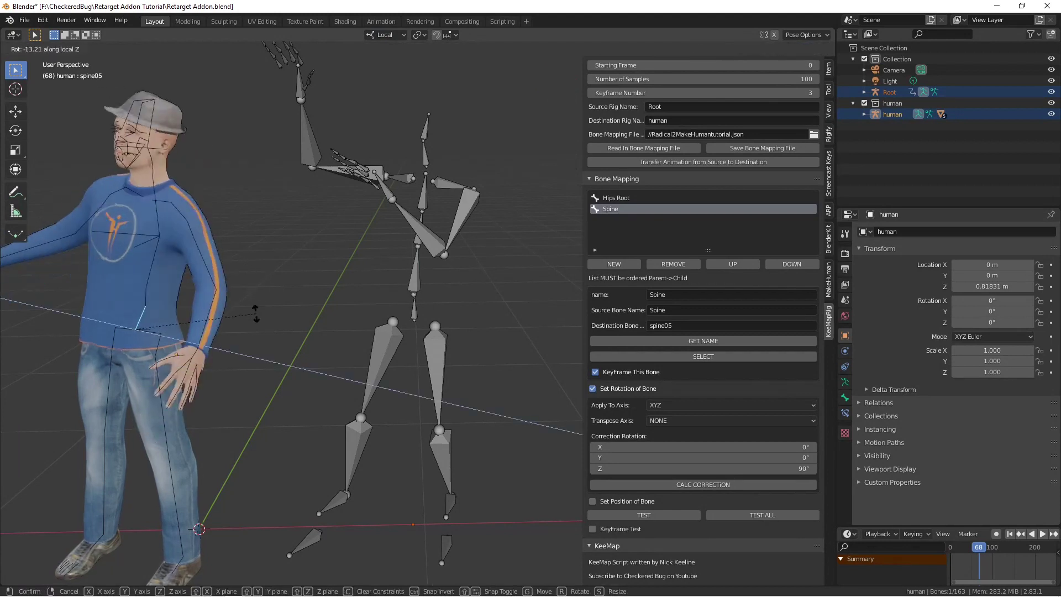
{"action": "key", "text": "y"}
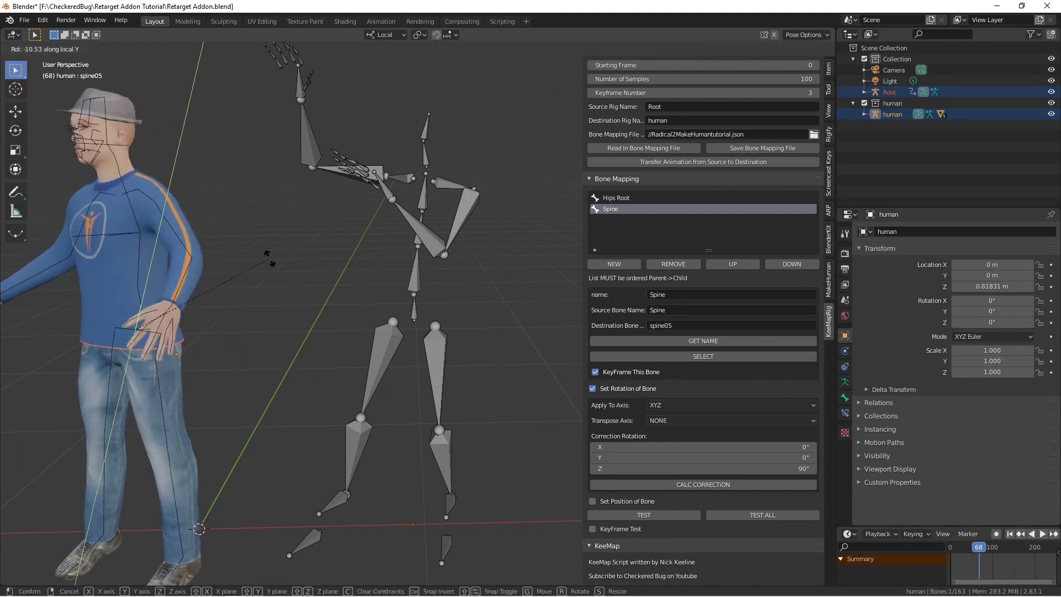
{"action": "key", "text": "y"}
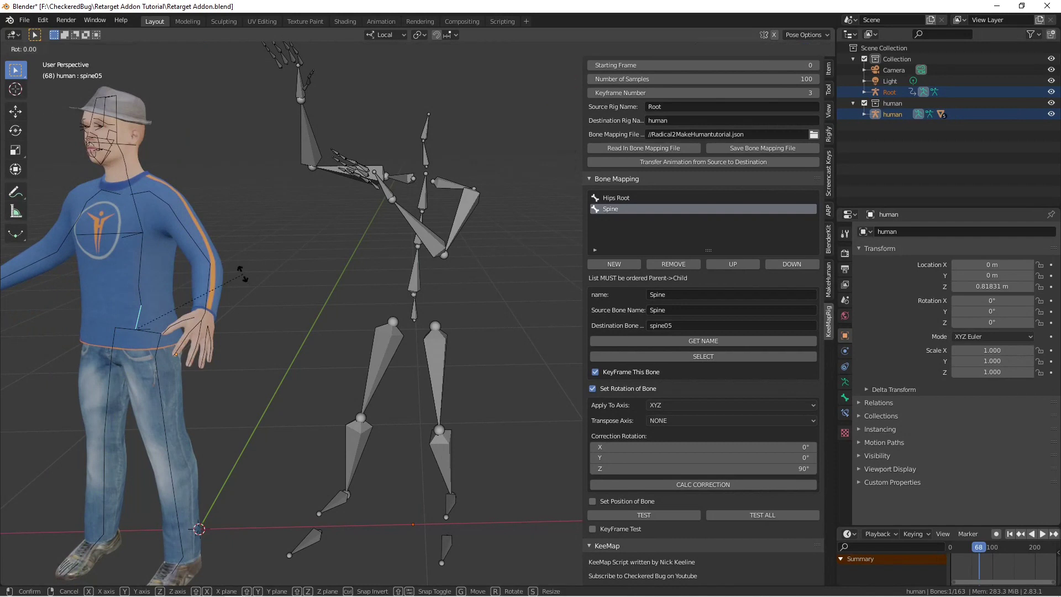
{"action": "key", "text": "Escape"}
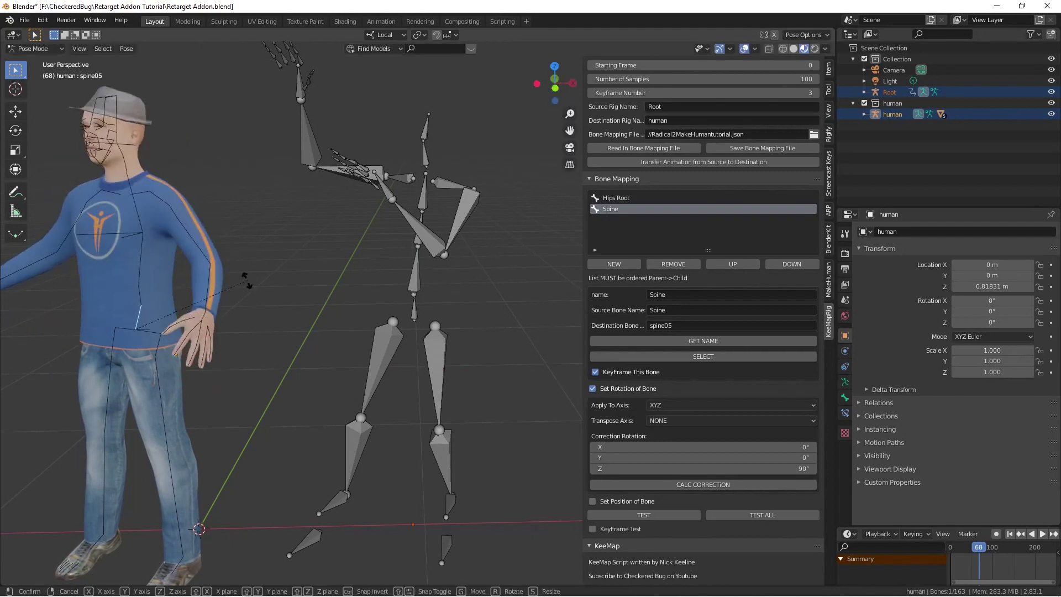
{"action": "key", "text": "Escape"}
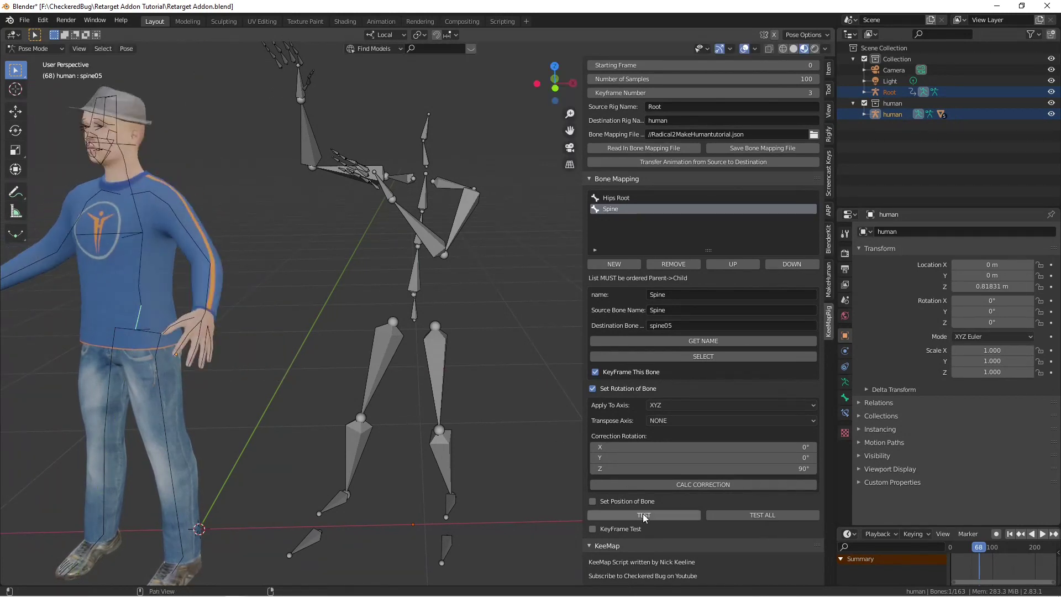
Test the Spine mapping again and gauge a rotation of spine05 of about -84° around local Z.
{"action": "left_click", "coordinate": [643, 515]}
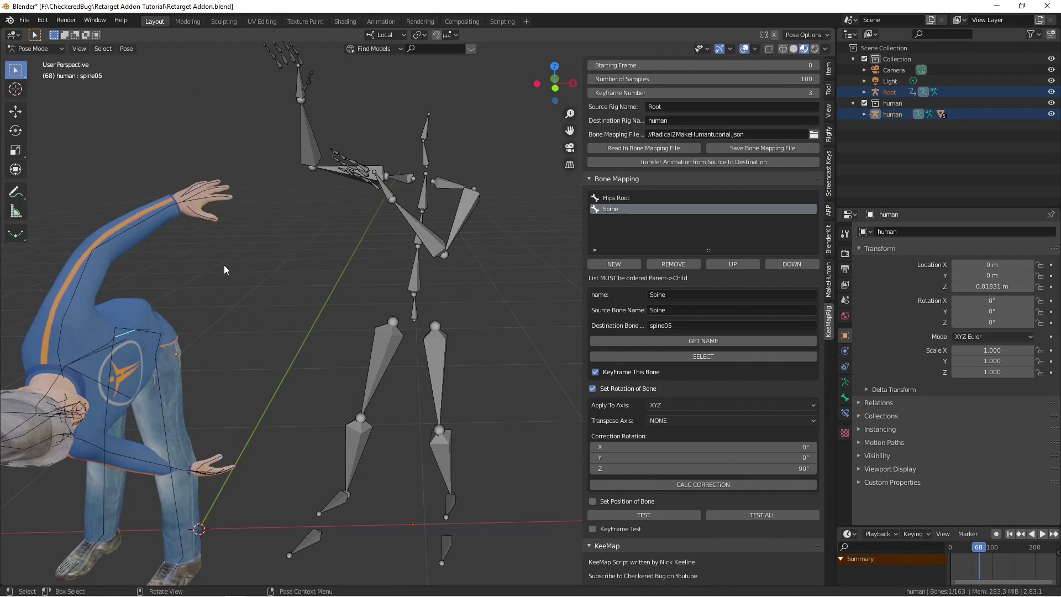
{"action": "key", "text": "r"}
{"action": "key", "text": "z"}
{"action": "key", "text": "z"}
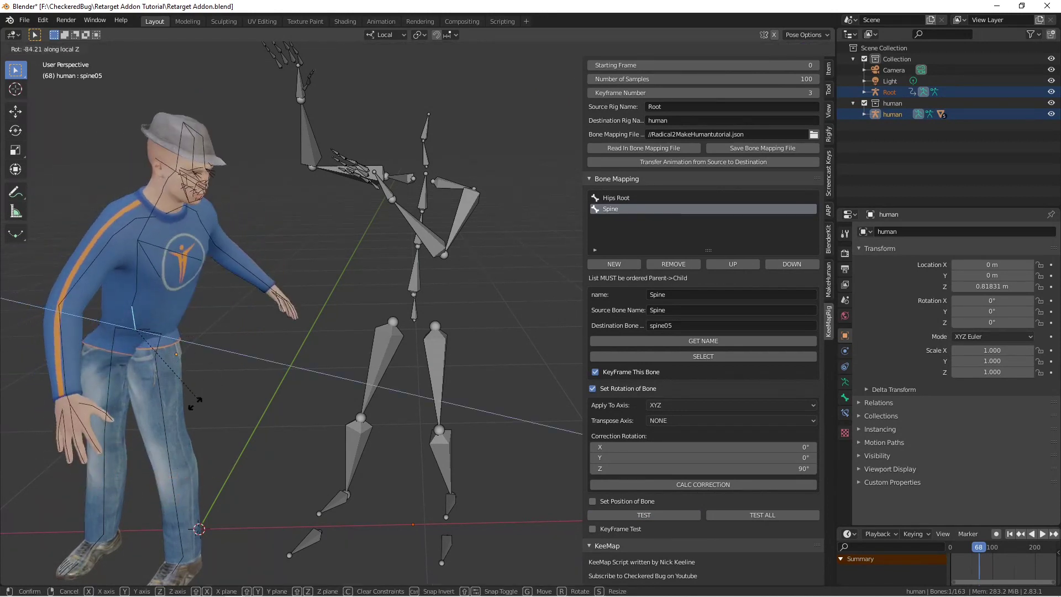
{"action": "key", "text": "Escape"}
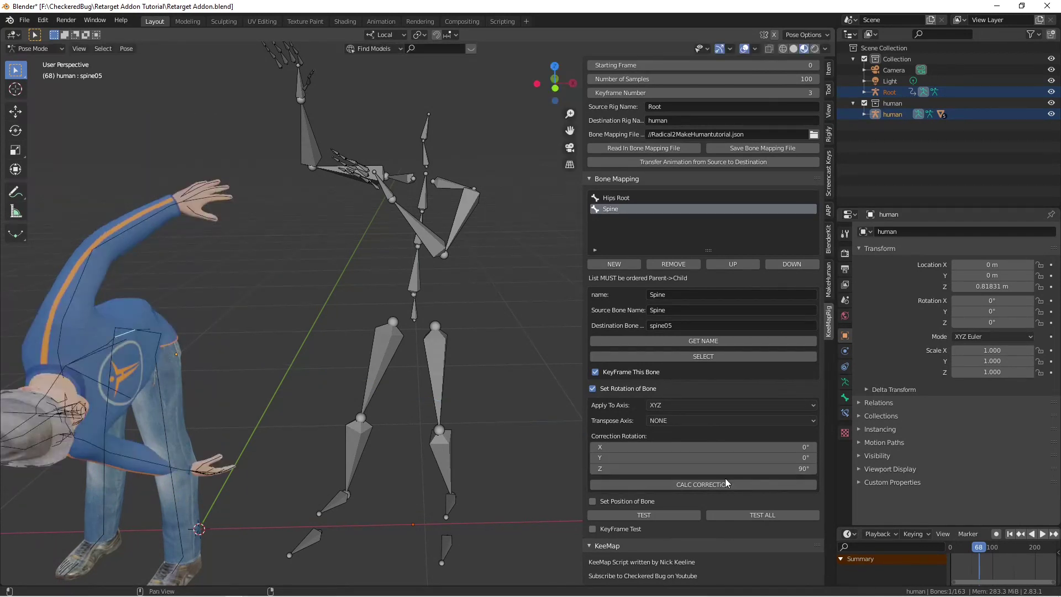
Reset the Spine mapping's Z correction rotation to 0° and test it.
{"action": "left_click", "coordinate": [713, 468]}
{"action": "type", "text": "90d"}
{"action": "key", "text": "Escape"}
{"action": "left_click", "coordinate": [647, 515]}
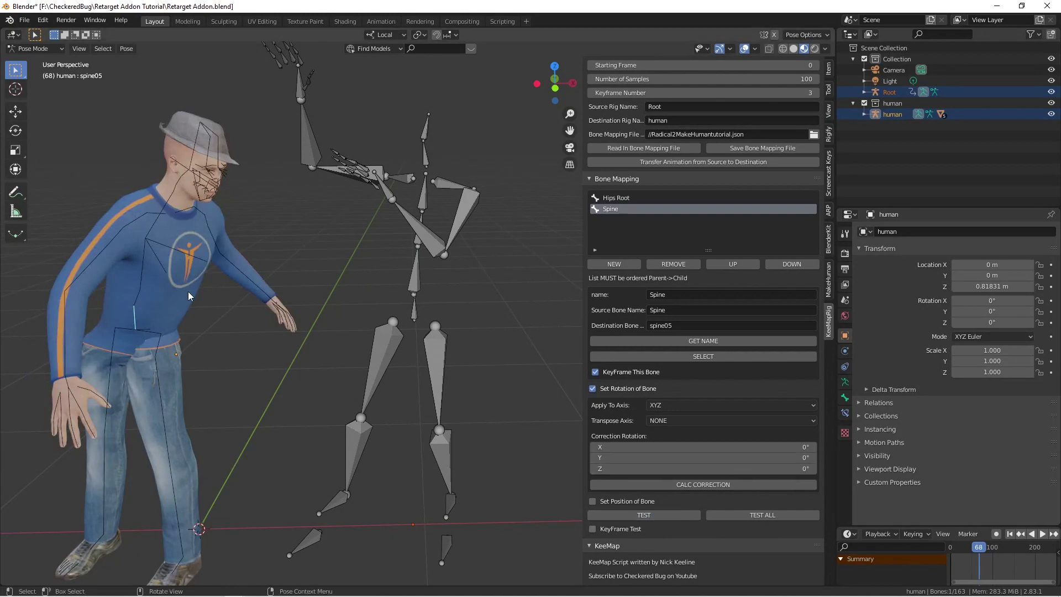
Gauge a rotation of spine05 about local Y, set the Spine mapping's Y correction rotation to -90°, and test it.
{"action": "key", "text": "r"}
{"action": "key", "text": "y"}
{"action": "key", "text": "y"}
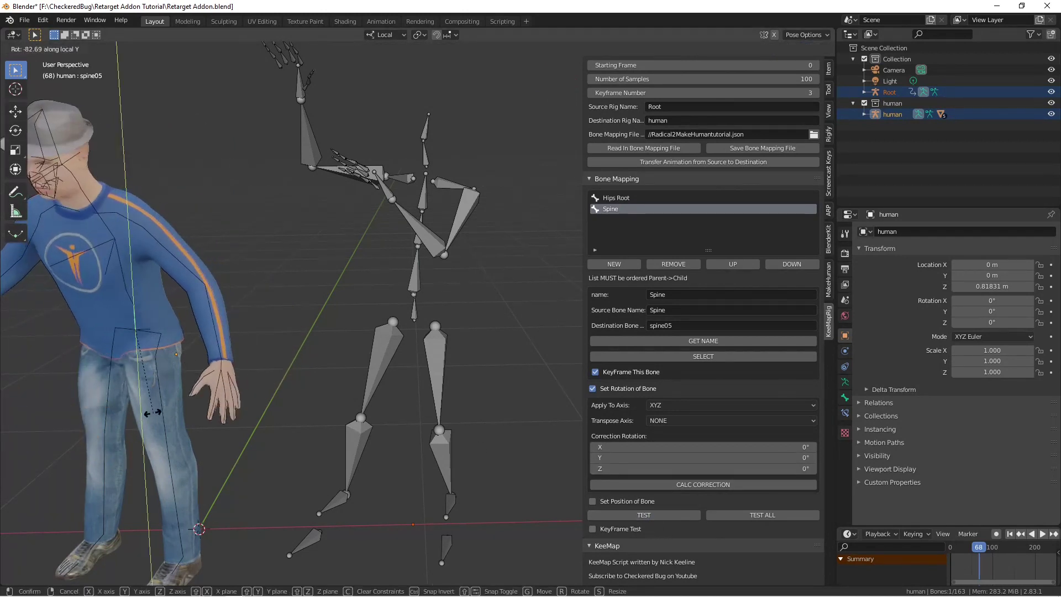
{"action": "right_click", "coordinate": [148, 411]}
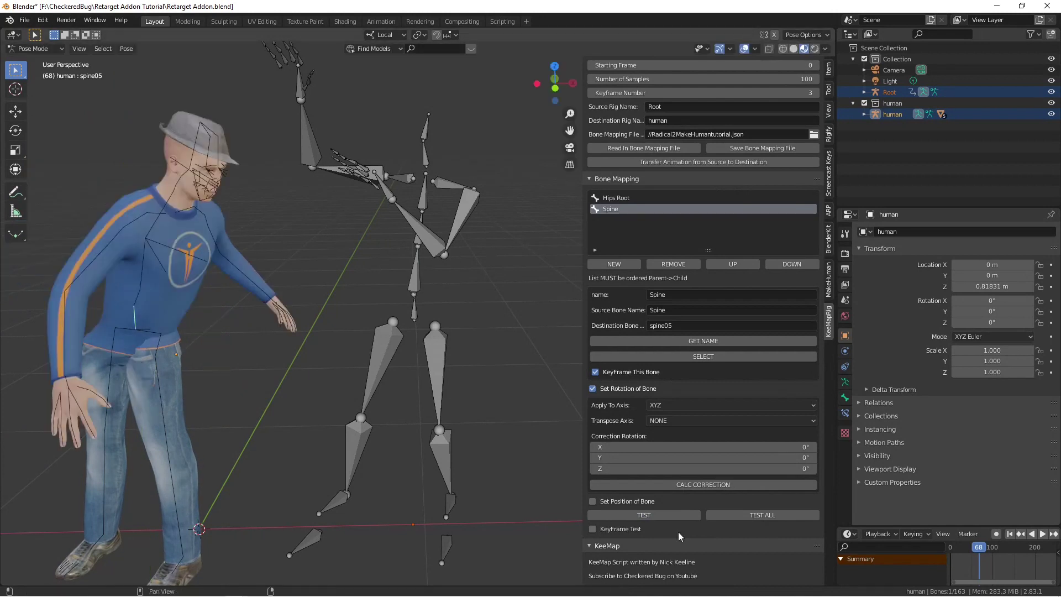
{"action": "left_click", "coordinate": [733, 458]}
{"action": "type", "text": "-90"}
{"action": "key", "text": "Return"}
{"action": "left_click", "coordinate": [664, 518]}
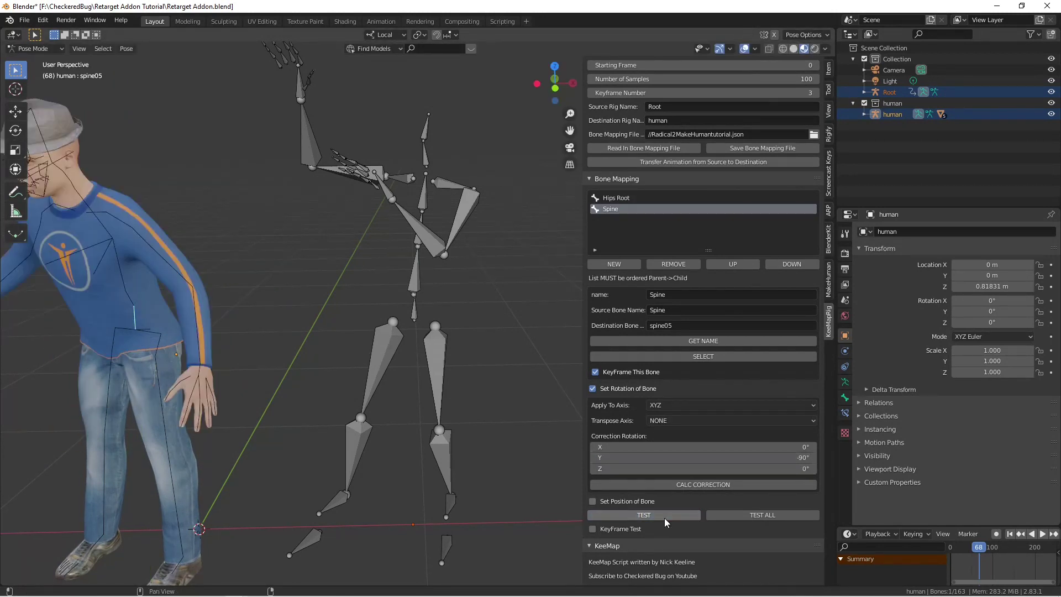
Rotate spine05 about -23° around local X to gauge the lean, and set the Spine mapping's X correction rotation to -25°.
{"action": "middle_click_drag", "start_coordinate": [353, 354], "coordinate": [325, 335]}
{"action": "key", "text": "r"}
{"action": "key", "text": "x"}
{"action": "key", "text": "x"}
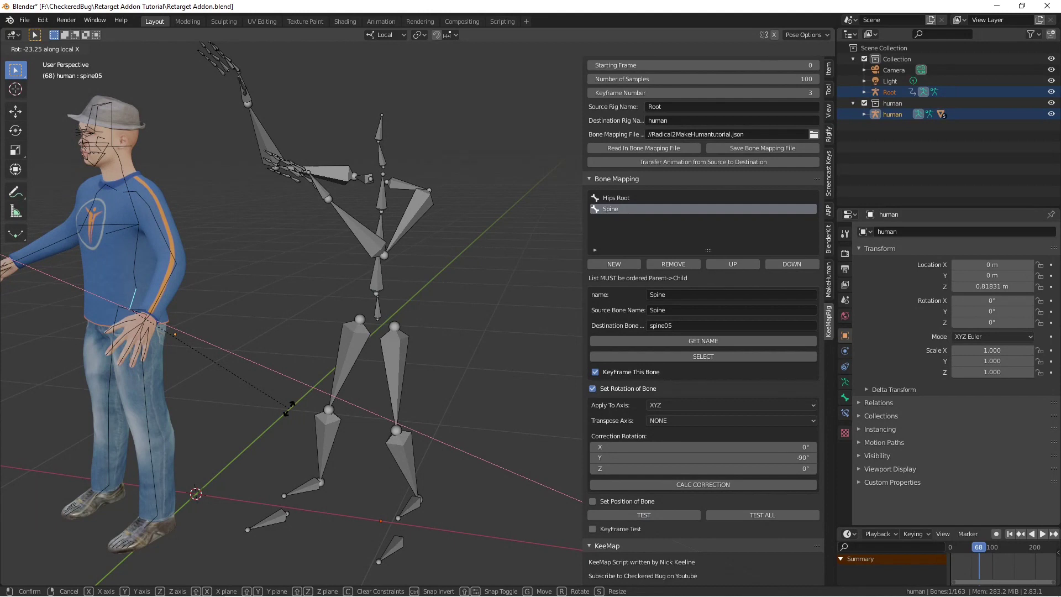
{"action": "left_click", "coordinate": [288, 409]}
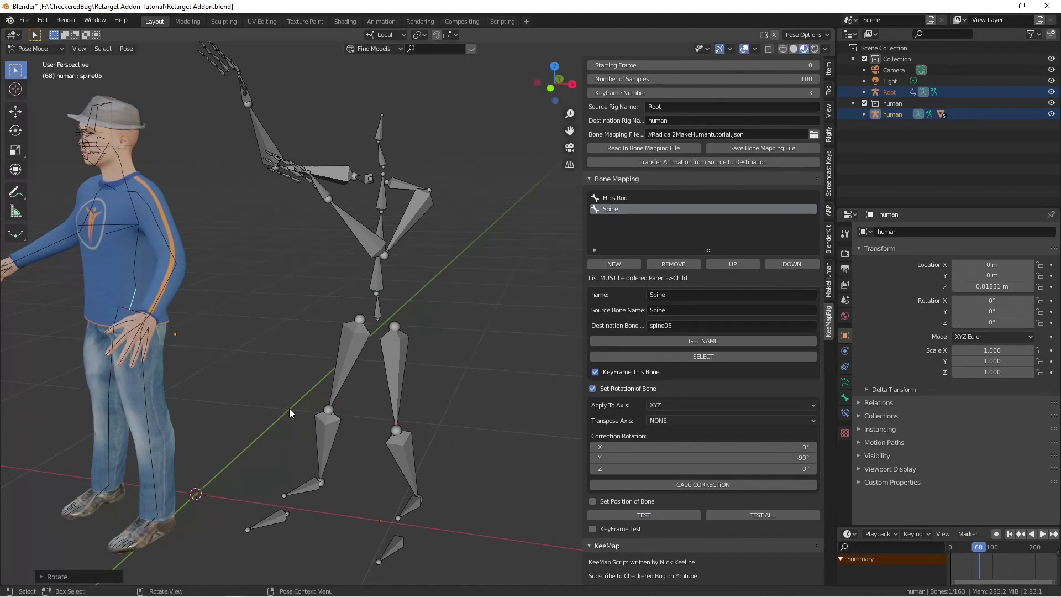
{"action": "left_click", "coordinate": [753, 445]}
{"action": "type", "text": "-25"}
{"action": "key", "text": "Return"}
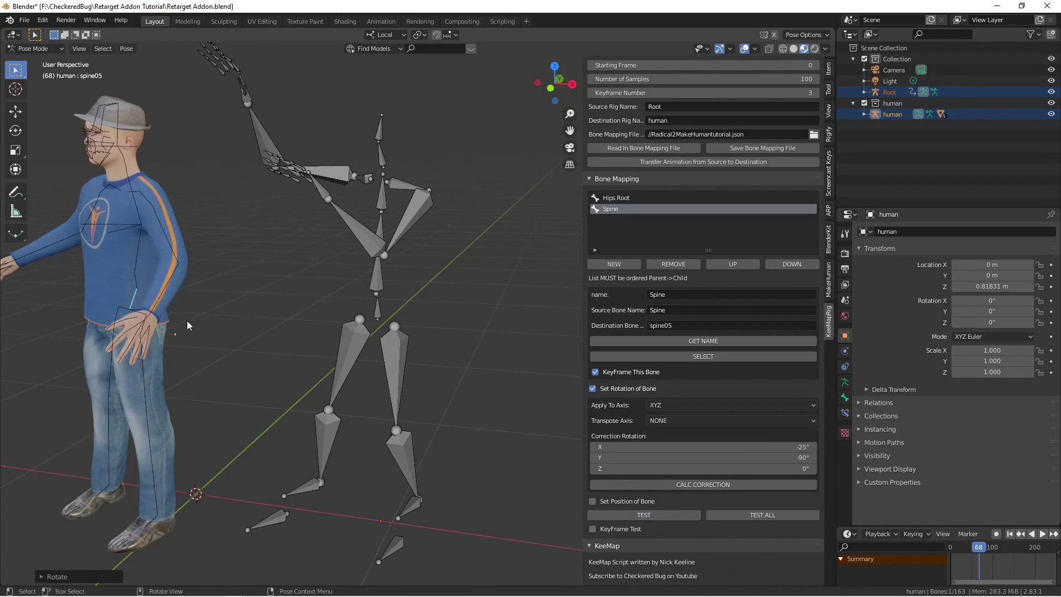
Go to frame 0 and test the Spine mapping against the source rig's T-pose.
{"action": "middle_click_drag", "start_coordinate": [187, 321], "coordinate": [419, 429]}
{"action": "key", "text": "space"}
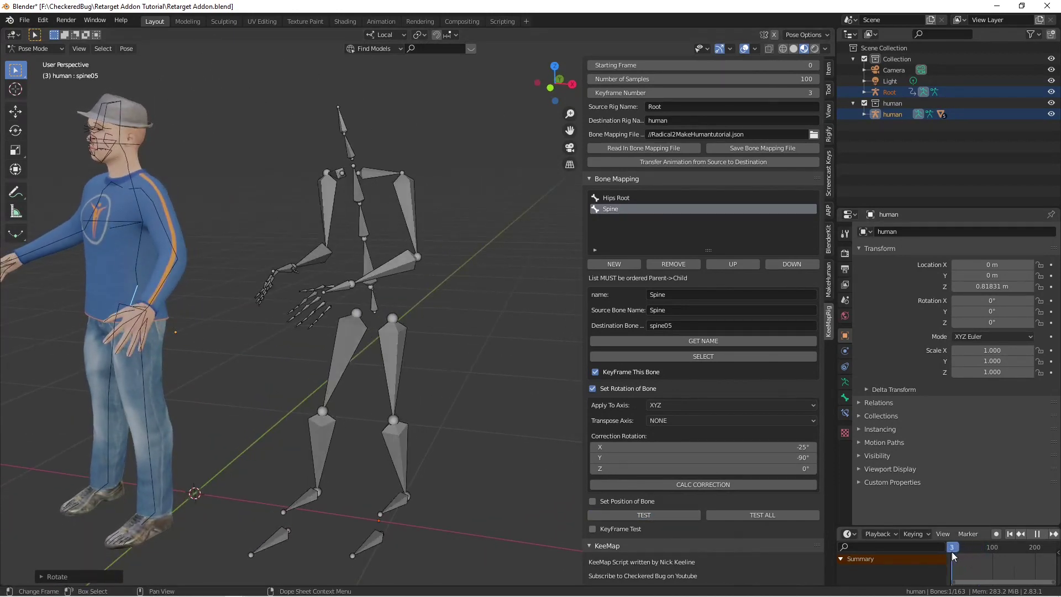
{"action": "key", "text": "space"}
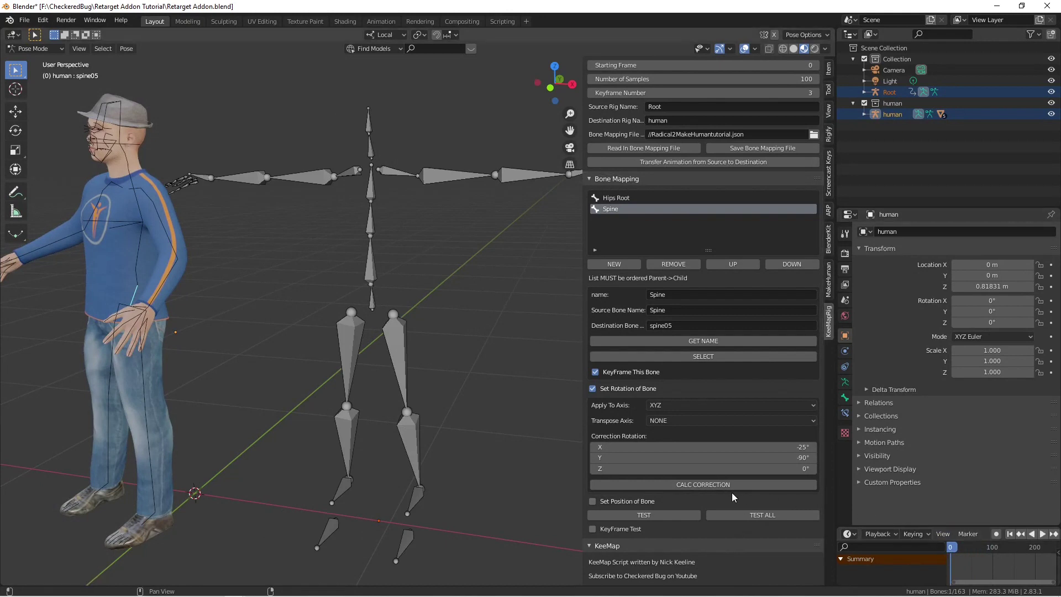
{"action": "left_click", "coordinate": [687, 514]}
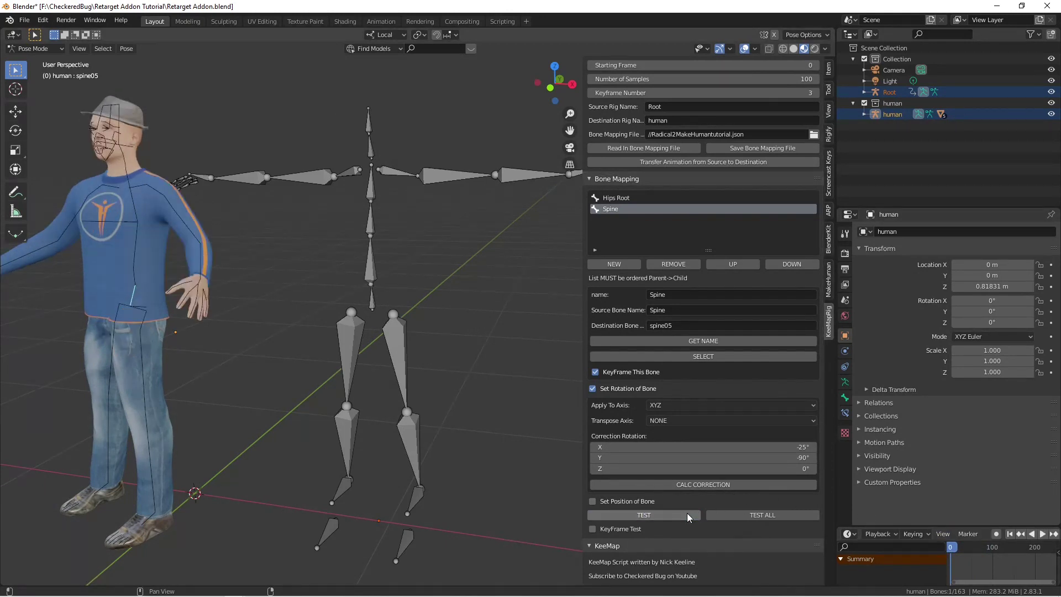
Test all bone mappings together and save the bone mapping file.
{"action": "left_click", "coordinate": [765, 516]}
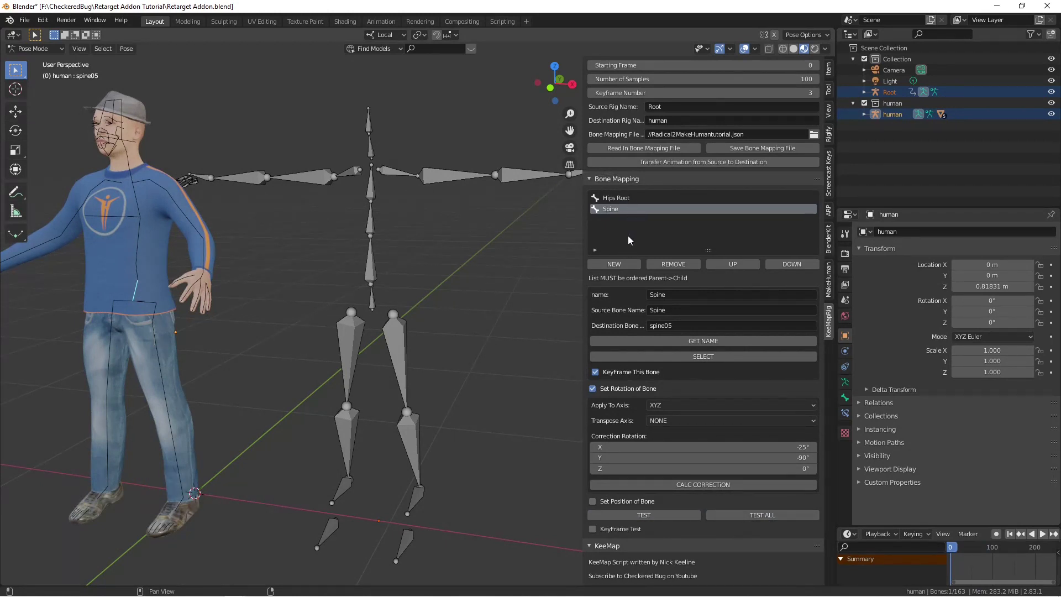
{"action": "left_click", "coordinate": [732, 148]}
{"action": "middle_click_drag", "start_coordinate": [142, 243], "coordinate": [284, 283], "text": "shift"}
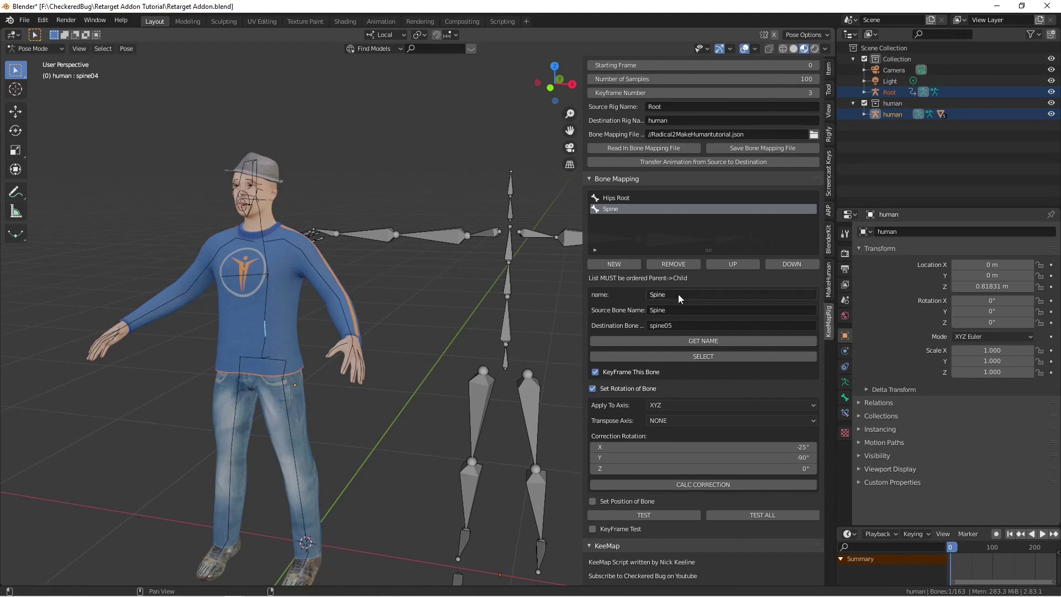
Add a bone mapping from source bone Spine to spine04 and test it.
{"action": "left_click", "coordinate": [613, 264]}
{"action": "left_click", "coordinate": [703, 341]}
{"action": "left_click", "coordinate": [703, 357]}
{"action": "left_click", "coordinate": [644, 514]}
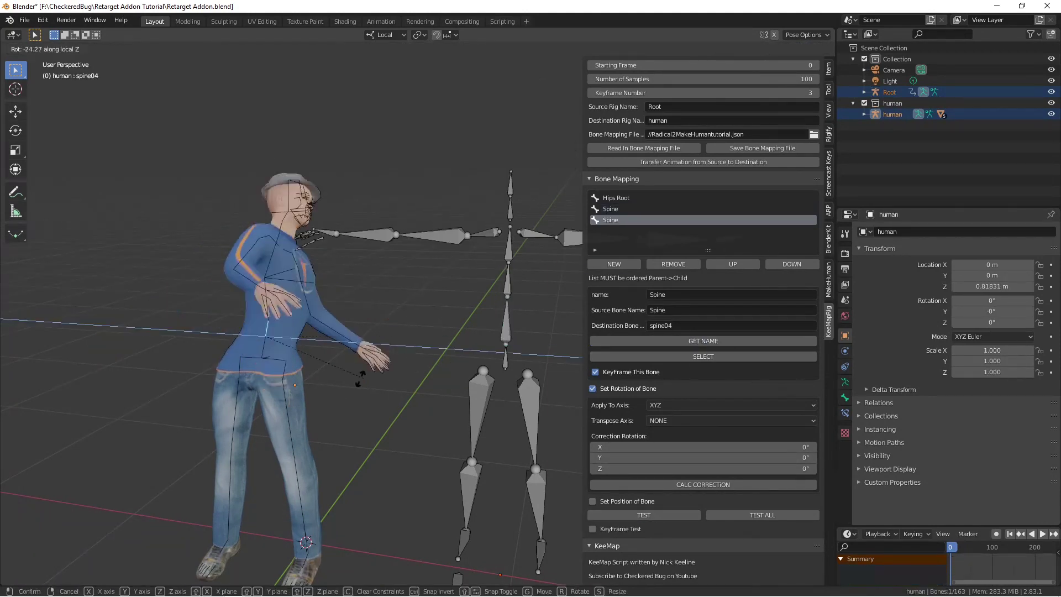
Add a bone mapping from source bone Spine1 to spine03 and test it.
{"action": "left_click", "coordinate": [614, 263]}
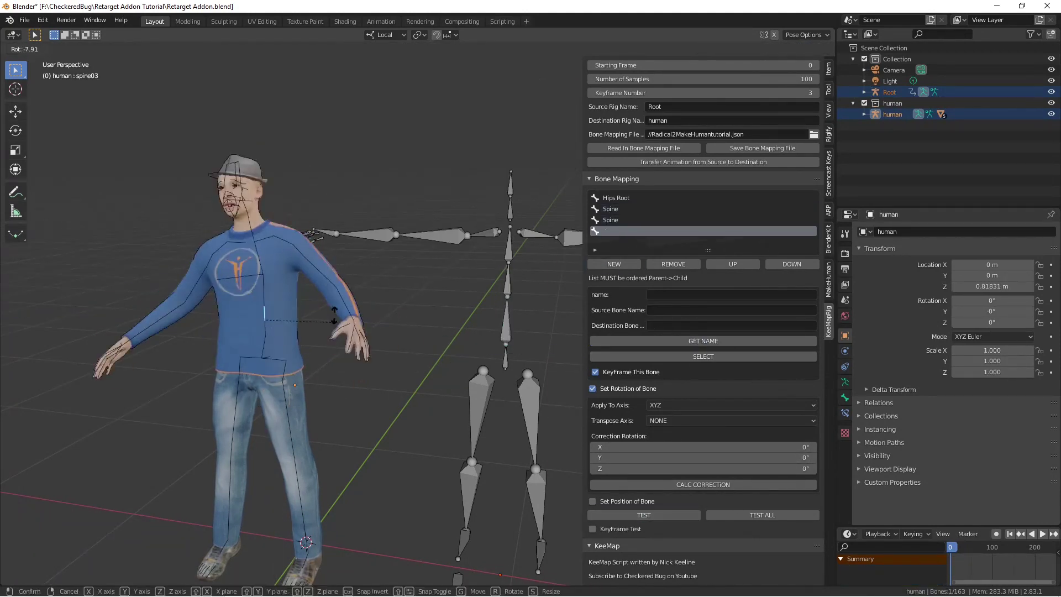
{"action": "left_click", "coordinate": [507, 276]}
{"action": "left_click", "coordinate": [685, 341]}
{"action": "left_click", "coordinate": [643, 514]}
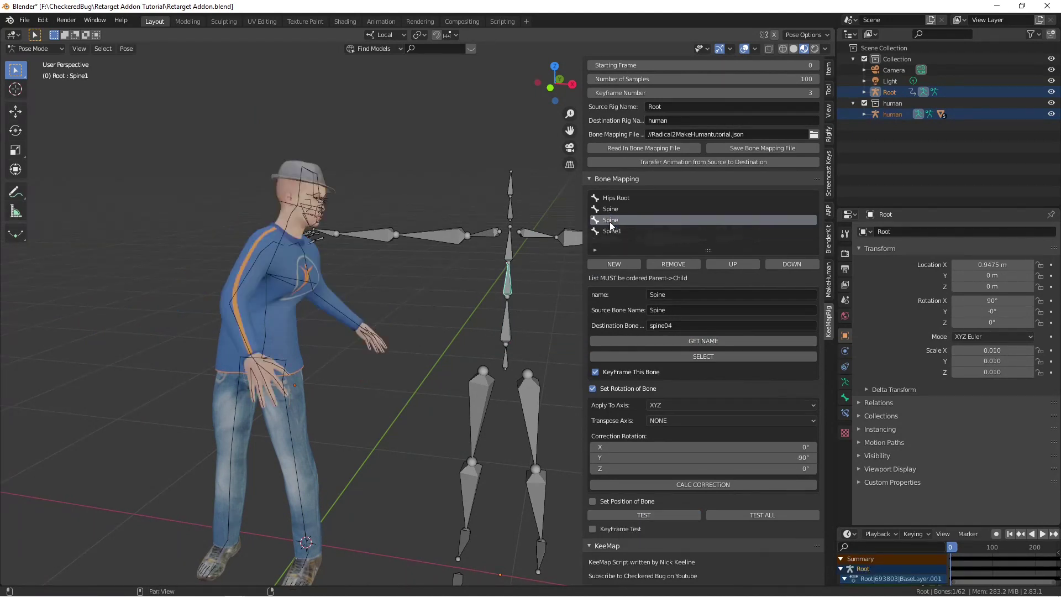
Set the Spine1 mapping's Y correction rotation to -90° and test it.
{"action": "double_click", "coordinate": [703, 457]}
{"action": "type", "text": "-90"}
{"action": "key", "text": "Return"}
{"action": "left_click", "coordinate": [643, 515]}
Add a bone mapping from source bone Spine2 to spine01 and test it.
{"action": "left_click", "coordinate": [613, 264]}
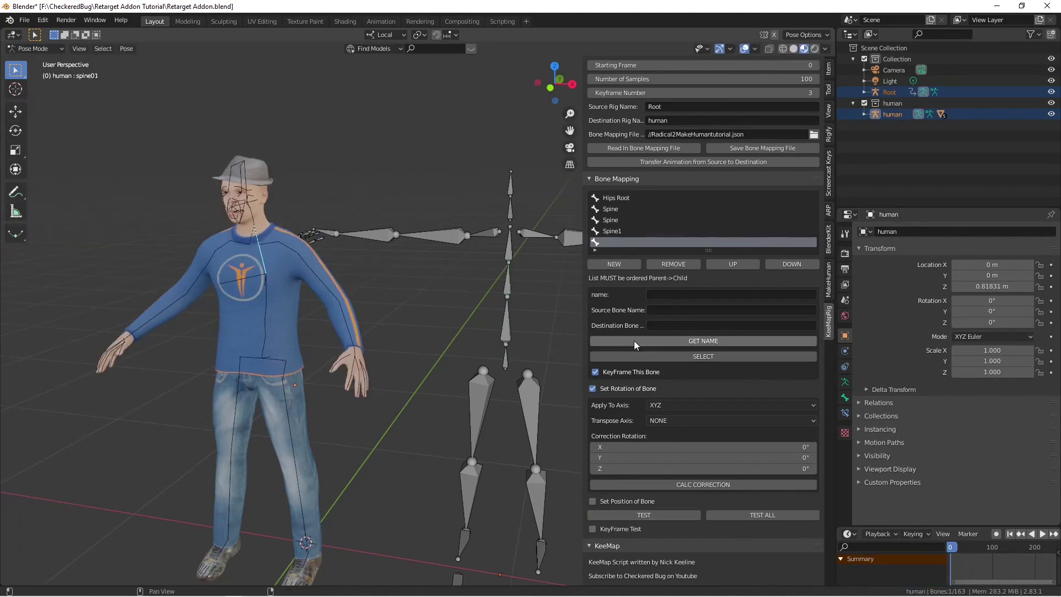
{"action": "left_click", "coordinate": [703, 341]}
{"action": "left_click", "coordinate": [644, 515]}
Gauge spine01's lean about local X, set the Spine2 mapping's correction rotation to X 20° and Y -90°, and test it.
{"action": "key", "text": "r"}
{"action": "key", "text": "x"}
{"action": "middle_click_drag", "start_coordinate": [354, 288], "coordinate": [227, 240]}
{"action": "left_click", "coordinate": [381, 233]}
{"action": "double_click", "coordinate": [738, 446]}
{"action": "type", "text": "0d"}
{"action": "key", "text": "Return"}
{"action": "left_click", "coordinate": [644, 515]}
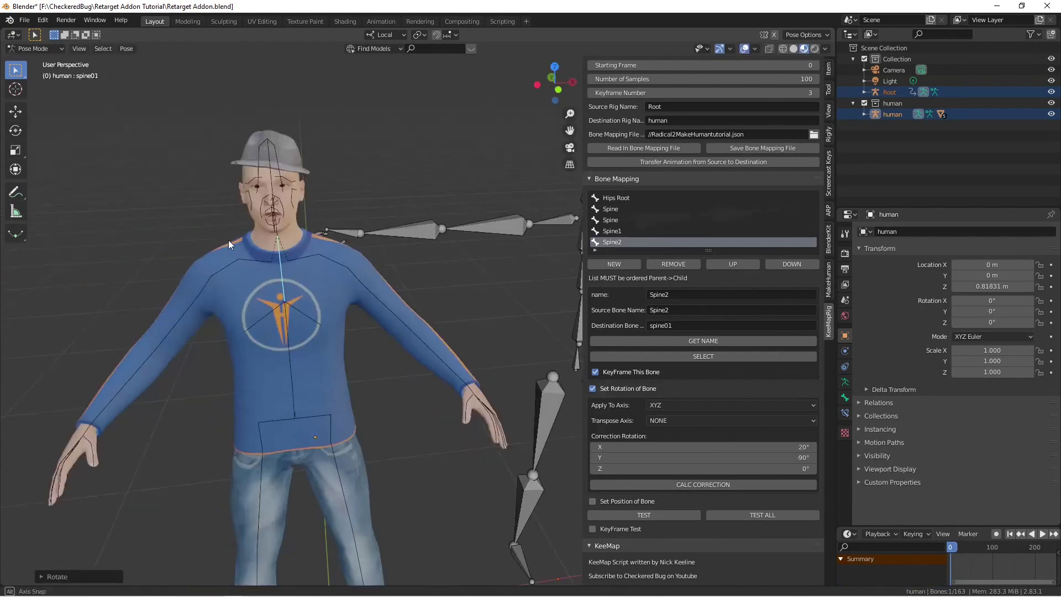
{"action": "scroll", "coordinate": [228, 240], "scroll_direction": "up", "scroll_amount": 3}
{"action": "left_click", "coordinate": [200, 284]}
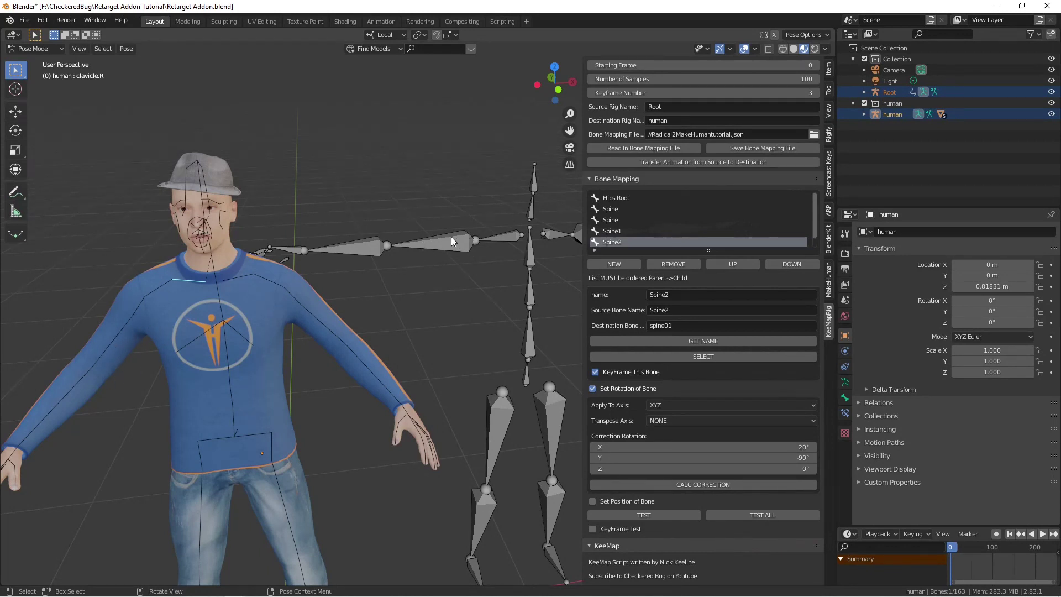
{"action": "left_click", "coordinate": [231, 386]}
{"action": "key", "text": "r"}
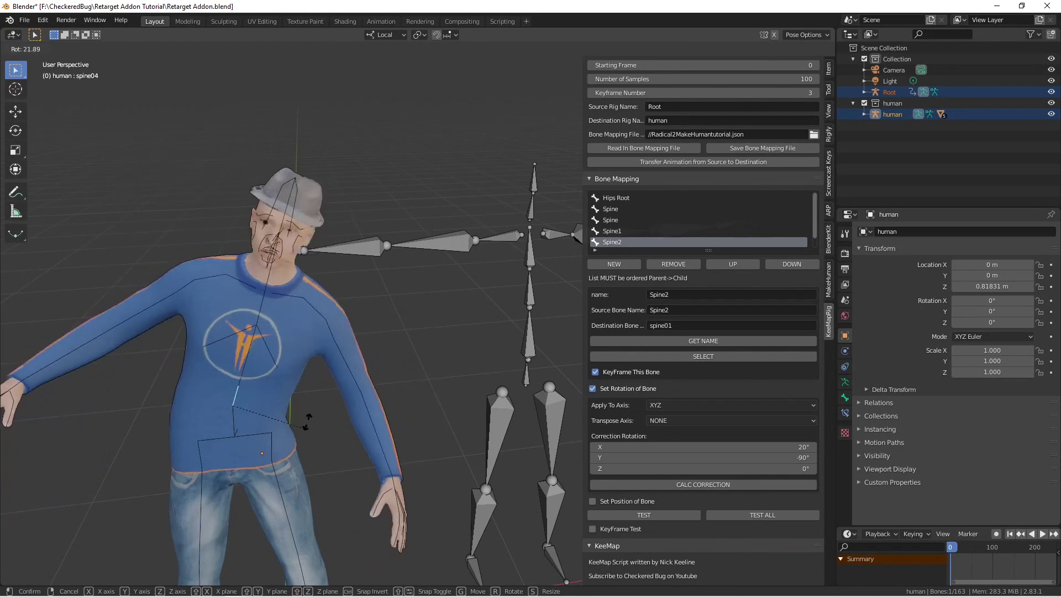
{"action": "key", "text": "Escape"}
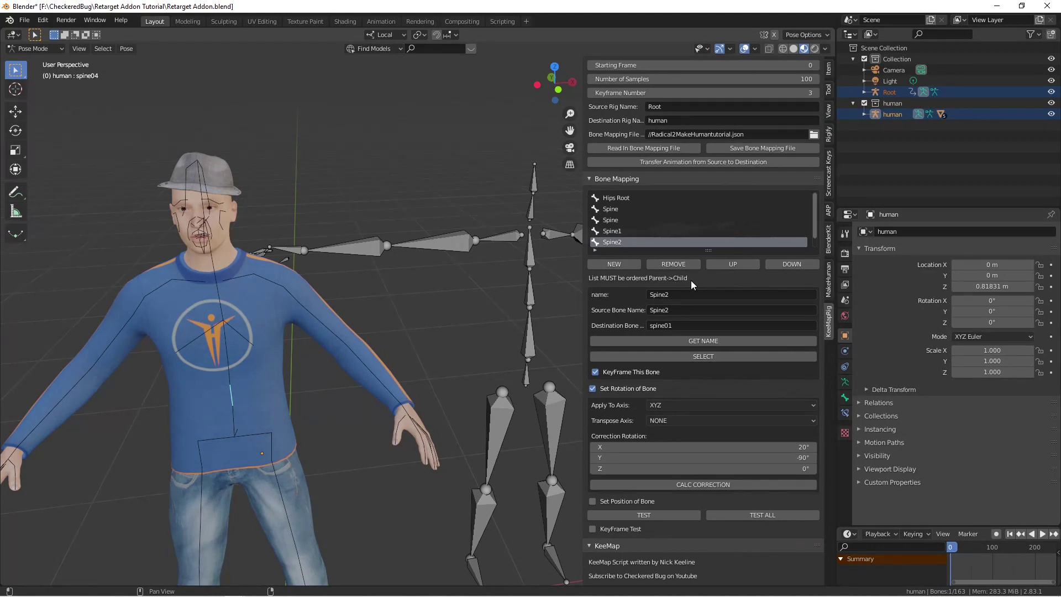
Add a bone mapping from source bone RightShoulder to clavicle.R.
{"action": "left_click", "coordinate": [194, 279]}
{"action": "scroll", "coordinate": [572, 211], "scroll_direction": "down", "scroll_amount": 4}
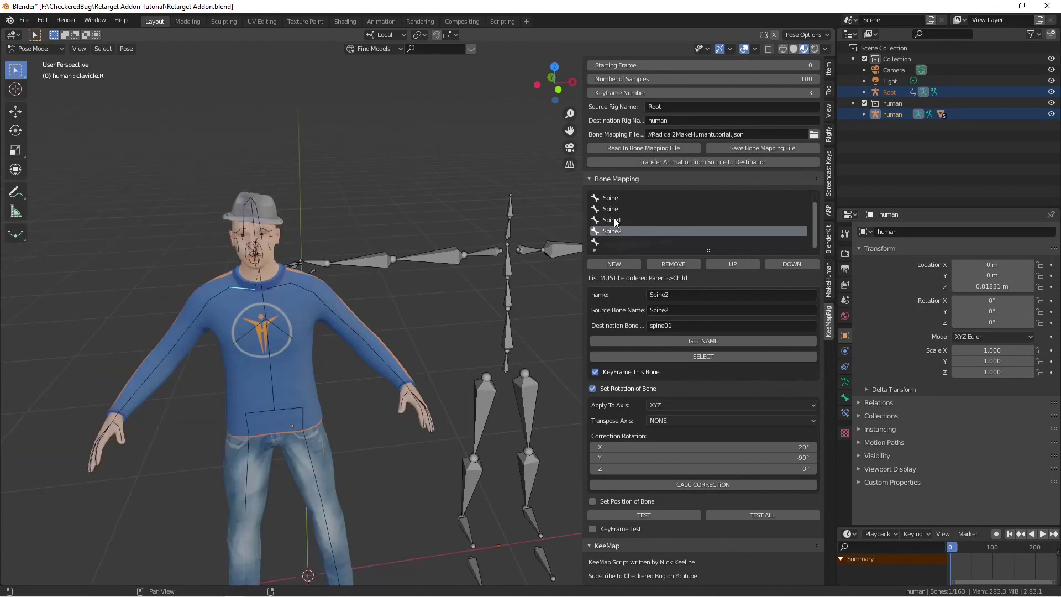
{"action": "left_click", "coordinate": [615, 242]}
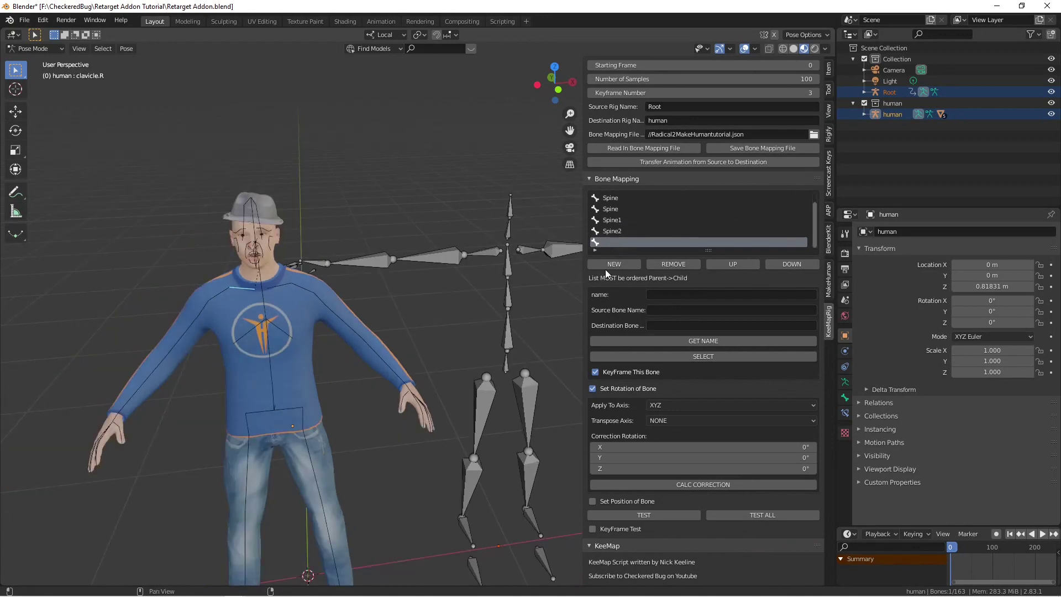
{"action": "left_click", "coordinate": [625, 340]}
{"action": "left_click", "coordinate": [489, 251]}
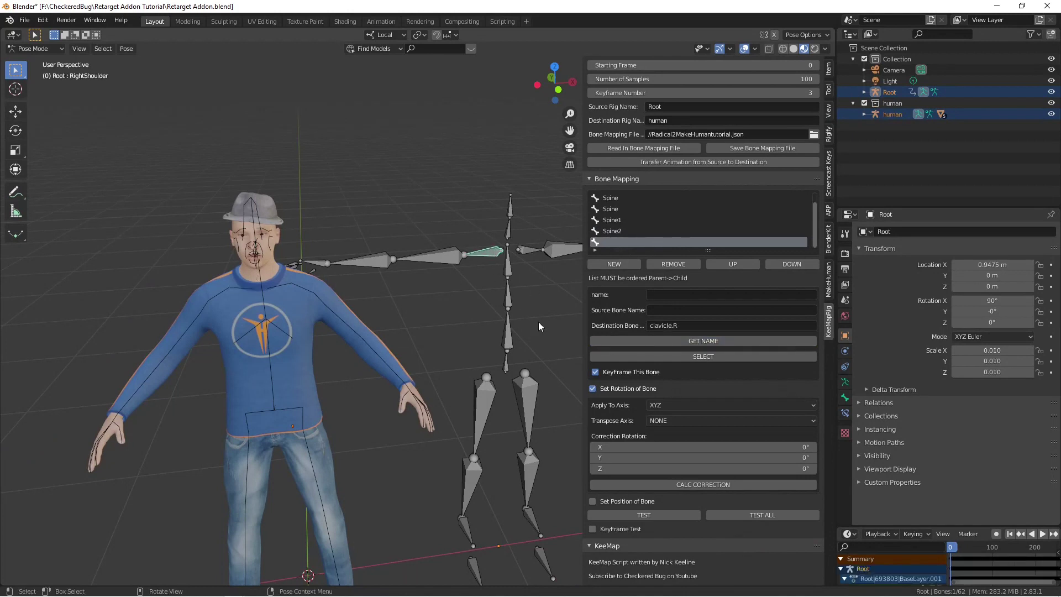
{"action": "left_click", "coordinate": [676, 341]}
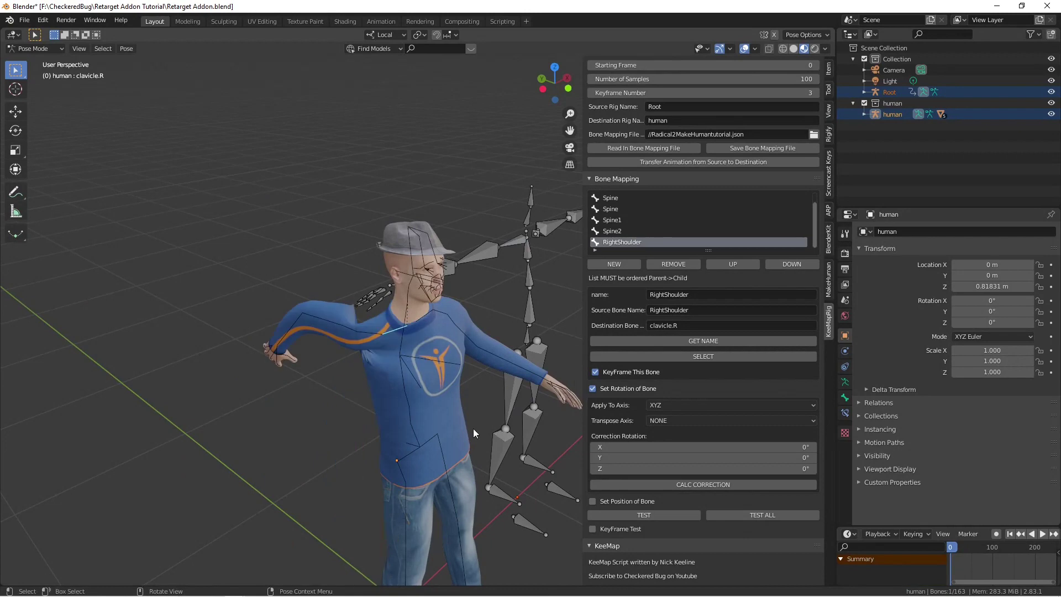
Add a new bone mapping with shoulder01.R as its destination and test-rotate that bone about its local Y axis.
{"action": "left_click", "coordinate": [614, 264]}
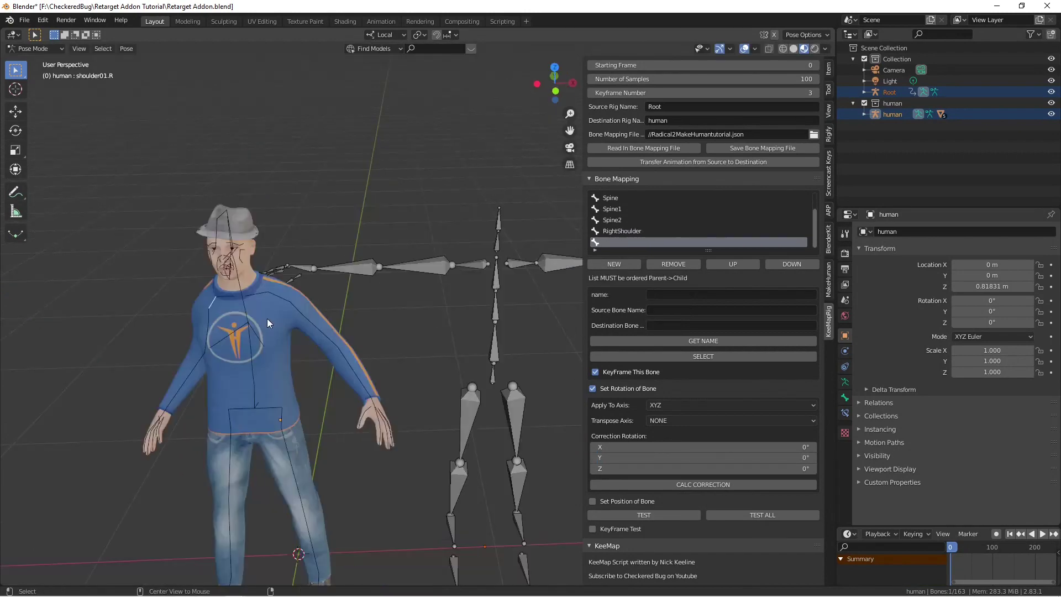
{"action": "key", "text": "r"}
{"action": "key", "text": "y"}
{"action": "key", "text": "y"}
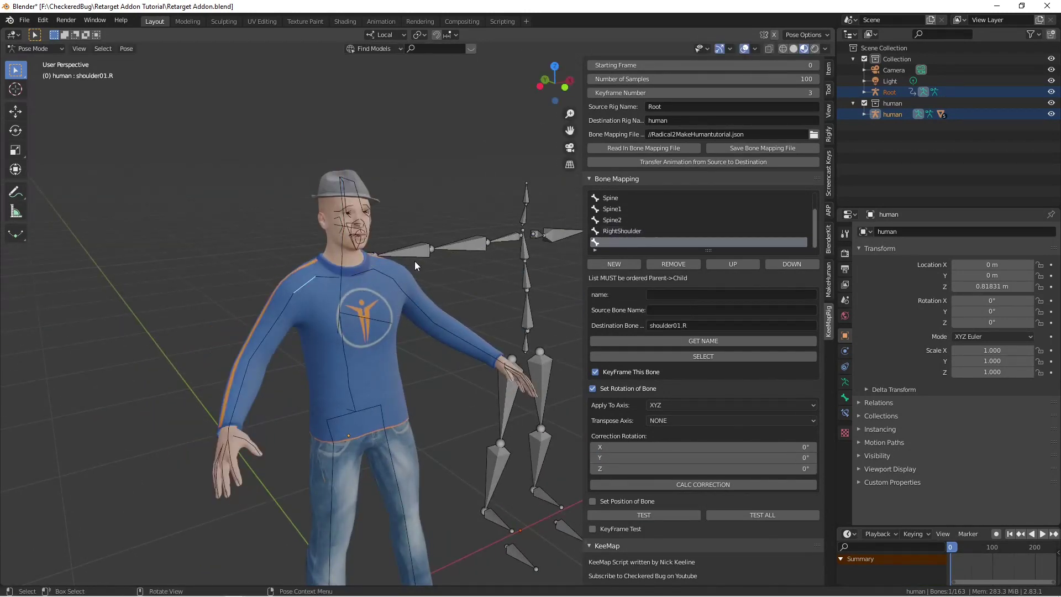
{"action": "key", "text": "r"}
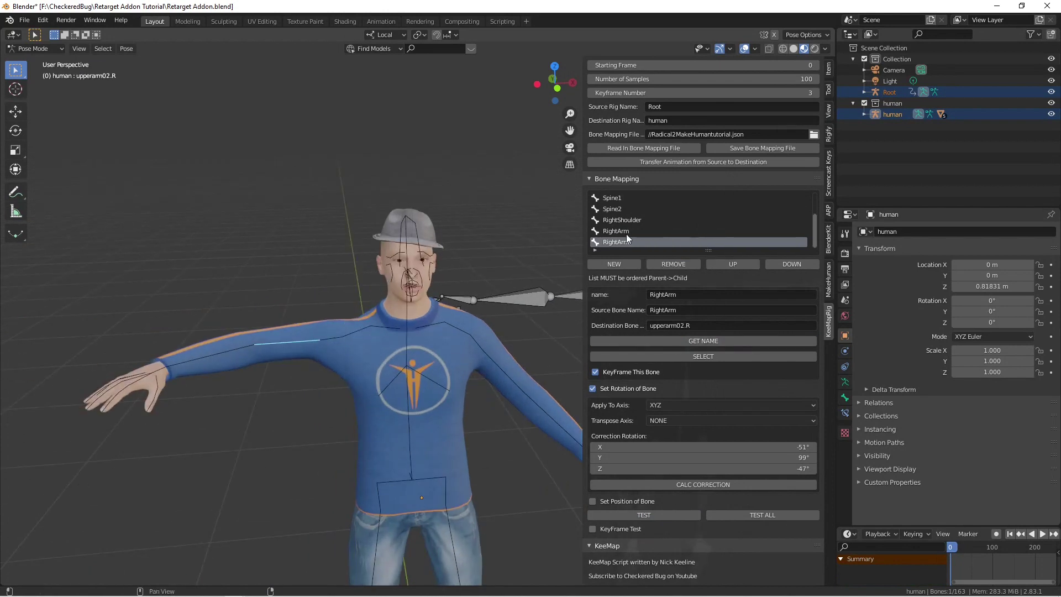
Map the right arm chain as RightArm, RightArm 2, RightForeArm, RightForeArm 2 to lowerarm02.R, and RightHand to wrist.R.
{"action": "left_click", "coordinate": [626, 232]}
{"action": "left_click", "coordinate": [710, 340]}
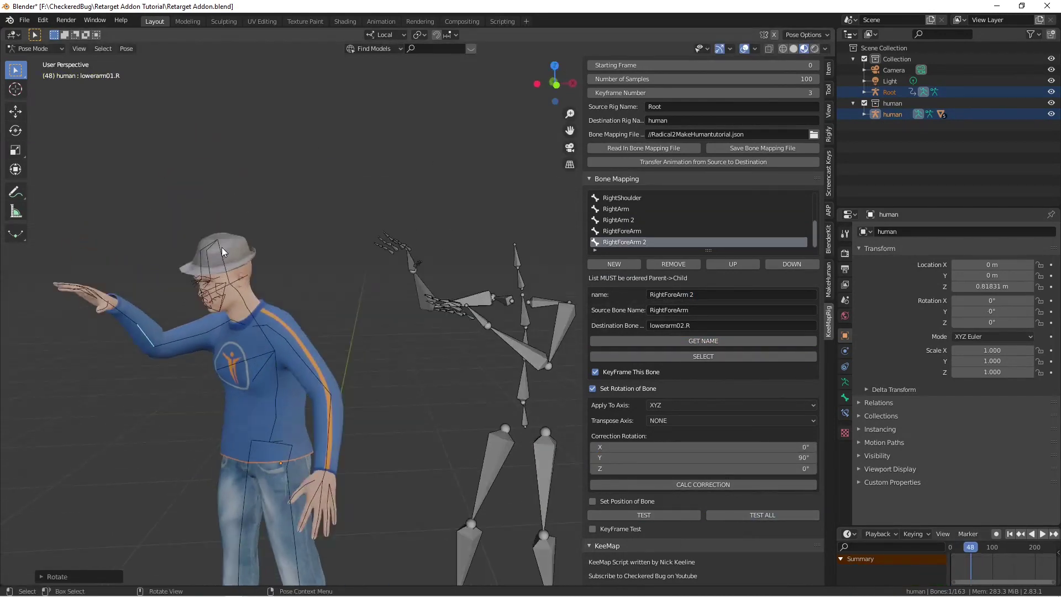
{"action": "left_click", "coordinate": [621, 231]}
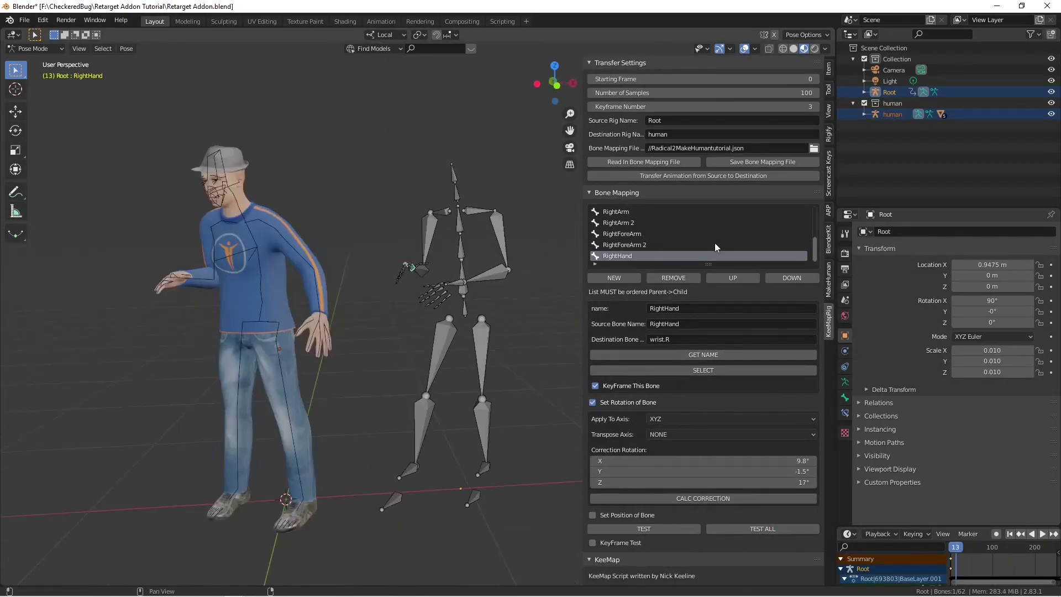
Go to frame 0 and test all bone mappings against the source rig's T-pose.
{"action": "middle_click_drag", "start_coordinate": [444, 314], "coordinate": [440, 320]}
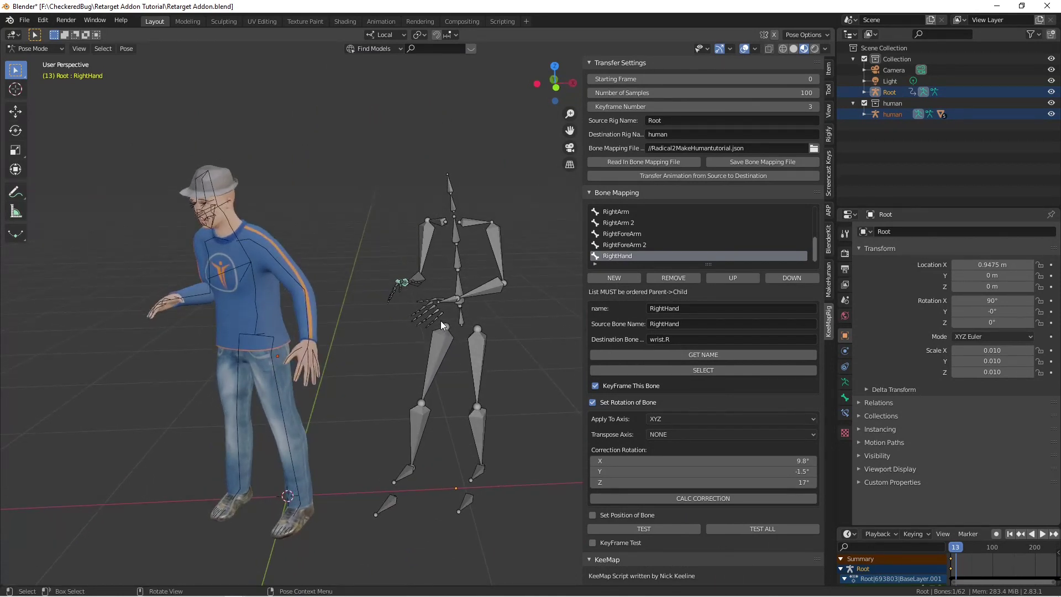
{"action": "middle_click_drag", "start_coordinate": [433, 323], "coordinate": [340, 336]}
{"action": "scroll", "coordinate": [399, 321], "scroll_direction": "up", "scroll_amount": 2}
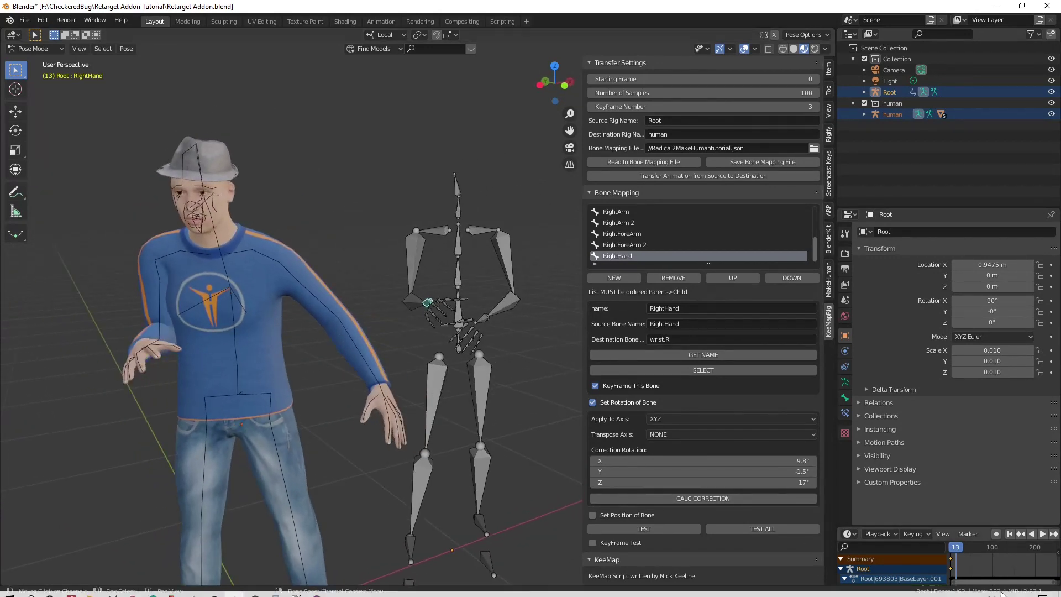
{"action": "left_click_drag", "start_coordinate": [962, 547], "coordinate": [950, 547]}
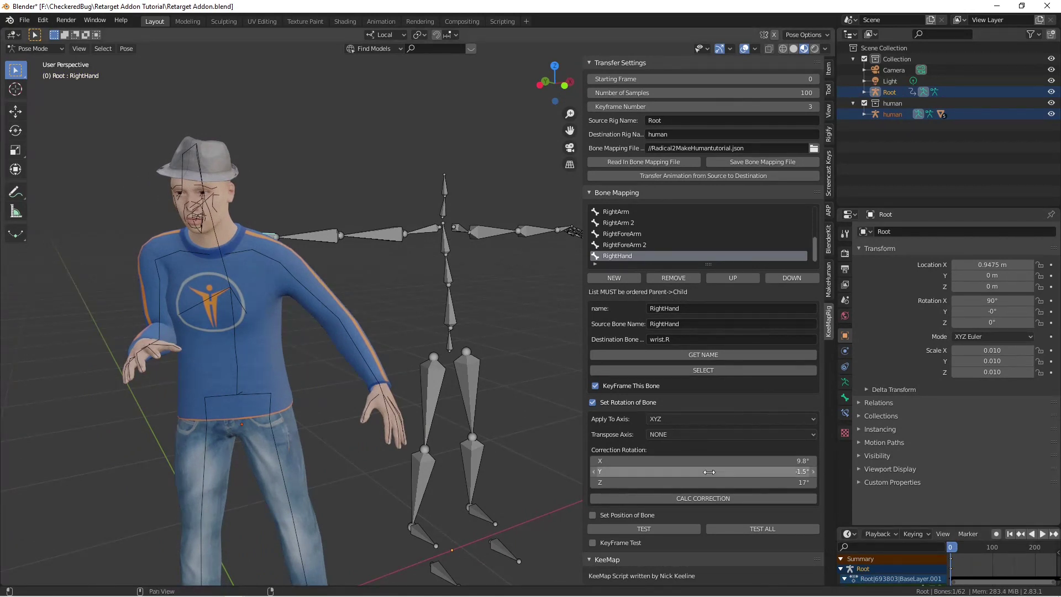
{"action": "left_click", "coordinate": [786, 528]}
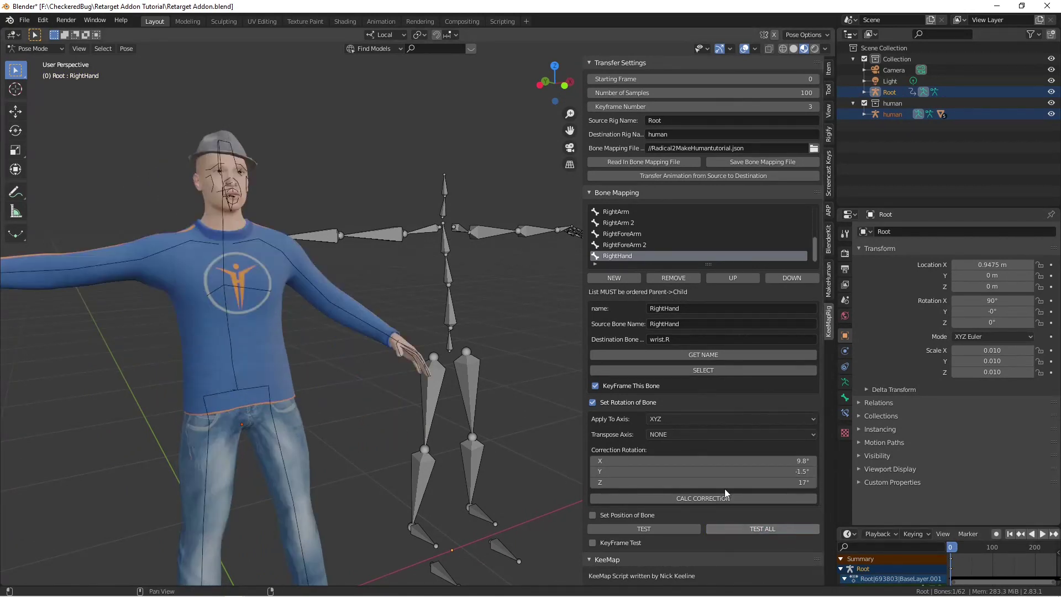
Add a bone mapping from source bone LeftShoulder to clavicle.L.
{"action": "middle_click_drag", "start_coordinate": [486, 349], "coordinate": [359, 298]}
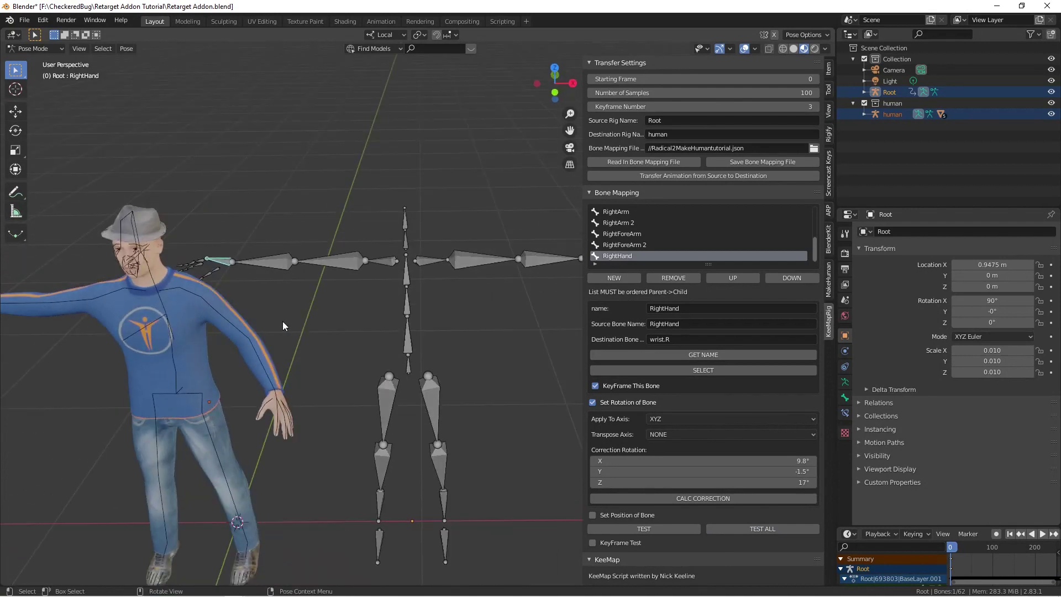
{"action": "left_click", "coordinate": [426, 263]}
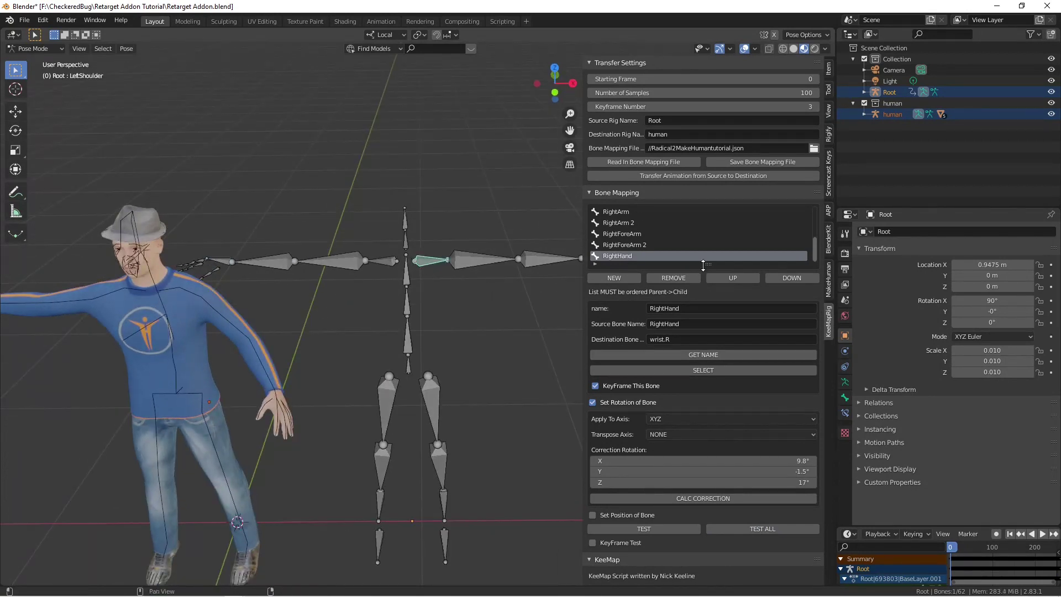
{"action": "left_click", "coordinate": [614, 279]}
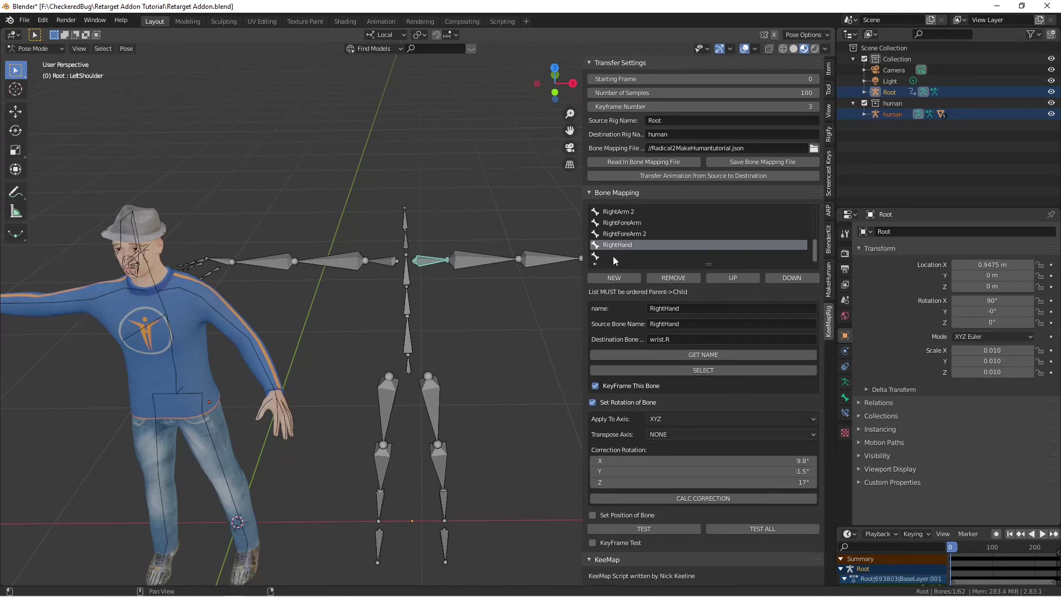
{"action": "left_click", "coordinate": [613, 256]}
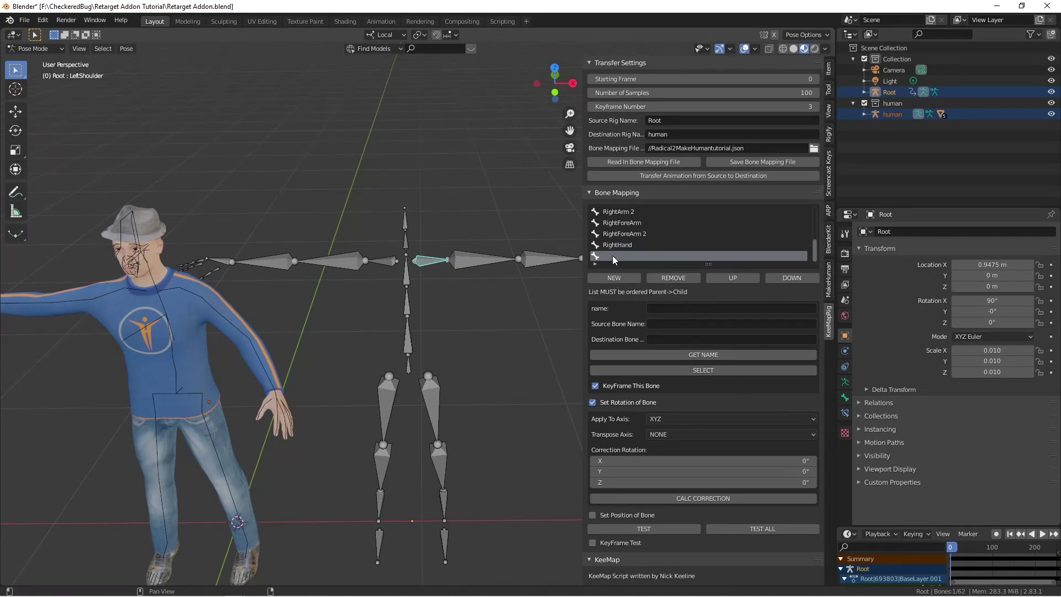
{"action": "left_click", "coordinate": [651, 353]}
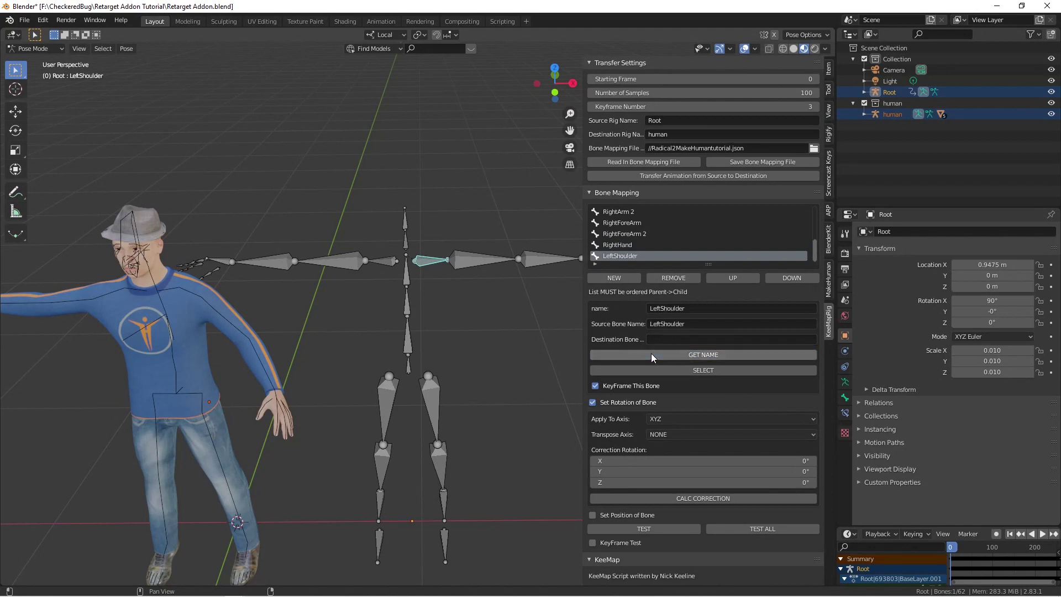
{"action": "left_click", "coordinate": [171, 288]}
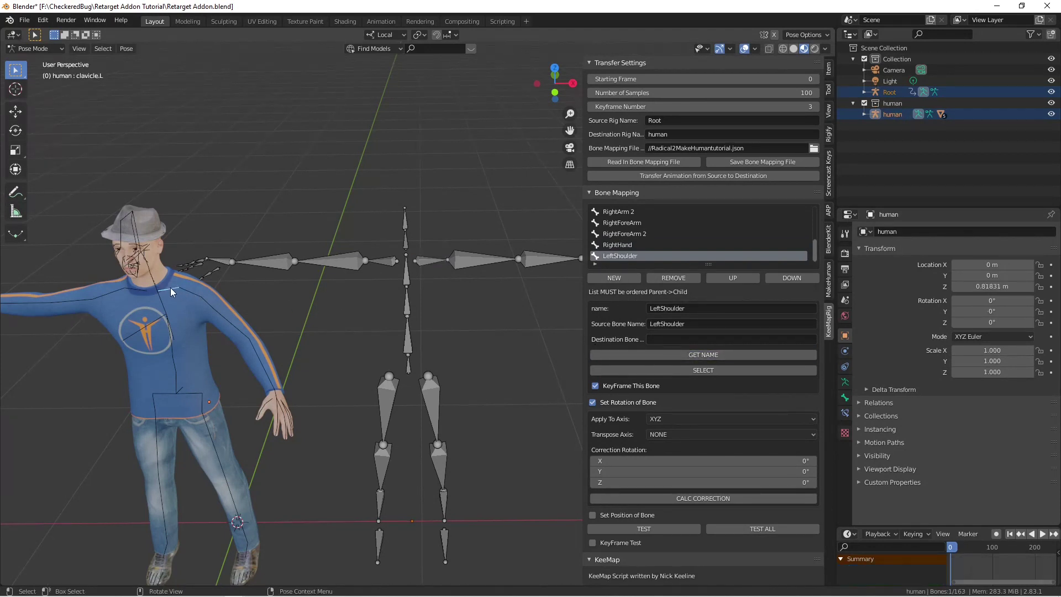
{"action": "left_click", "coordinate": [668, 354]}
Calculate the LeftShoulder mapping's correction rotation and test all bone mappings.
{"action": "left_click", "coordinate": [721, 498]}
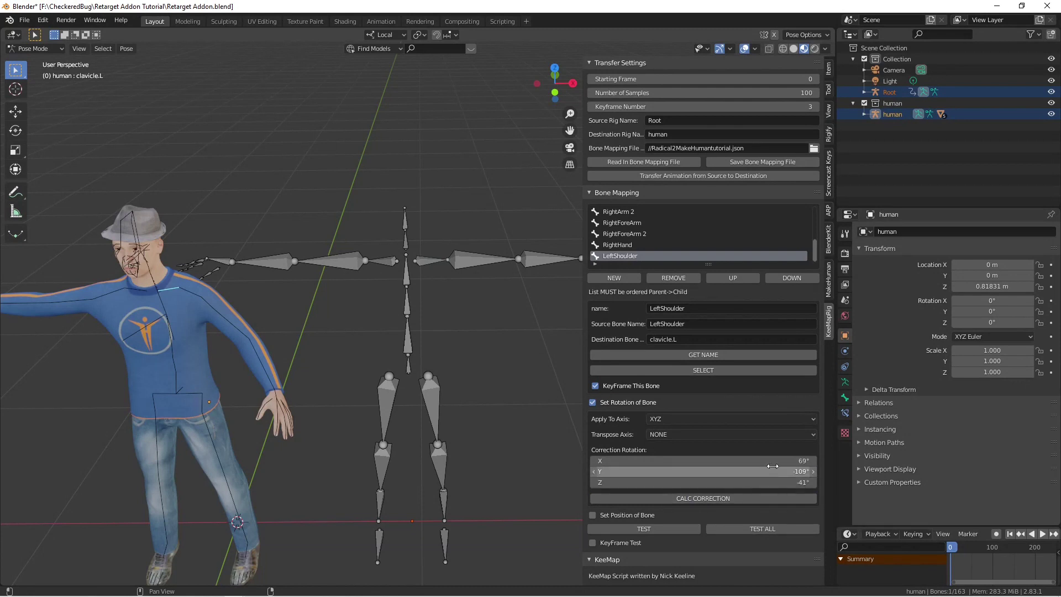
{"action": "left_click", "coordinate": [768, 529]}
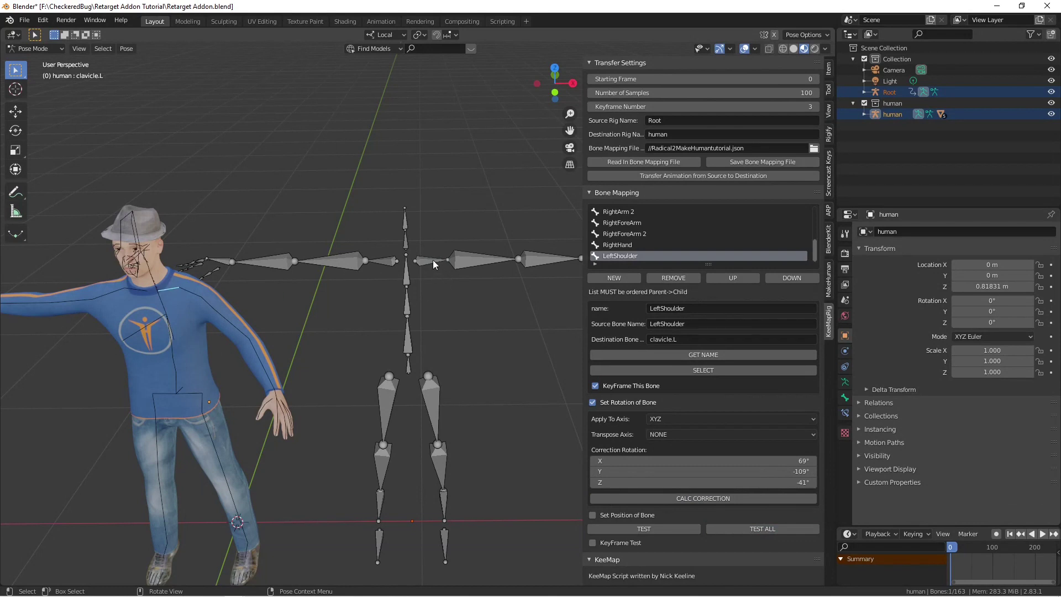
Try rotating the character's shoulder01.L and upperarm01.L bones towards the source rig's T-pose.
{"action": "mouse_move", "coordinate": [335, 293]}
{"action": "middle_mouse_down"}
{"action": "mouse_move", "coordinate": [359, 283]}
{"action": "mouse_move", "coordinate": [349, 284]}
{"action": "middle_mouse_up"}
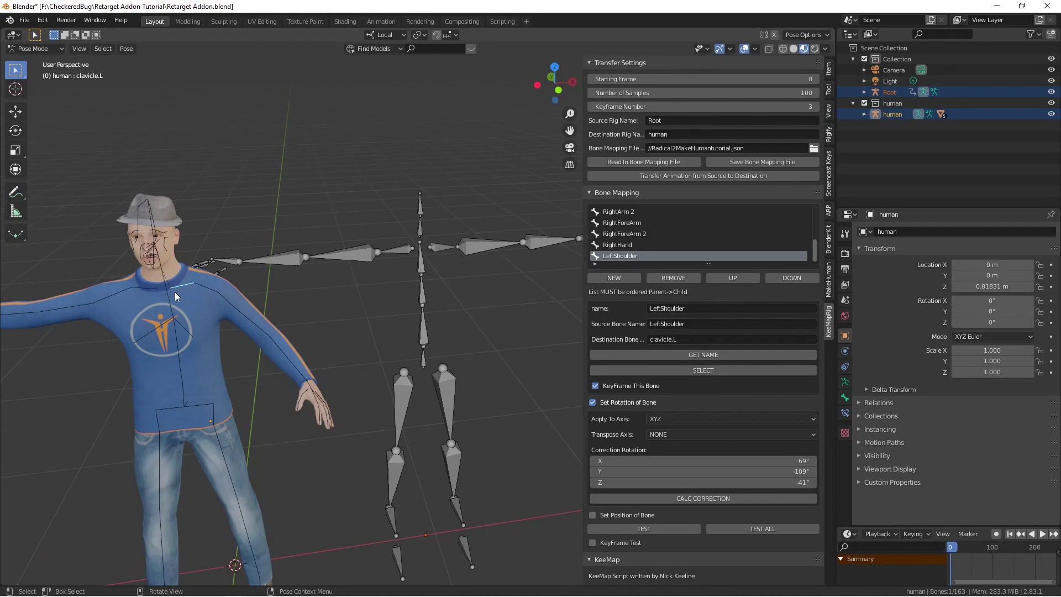
{"action": "left_click", "coordinate": [208, 286]}
{"action": "key", "text": "r"}
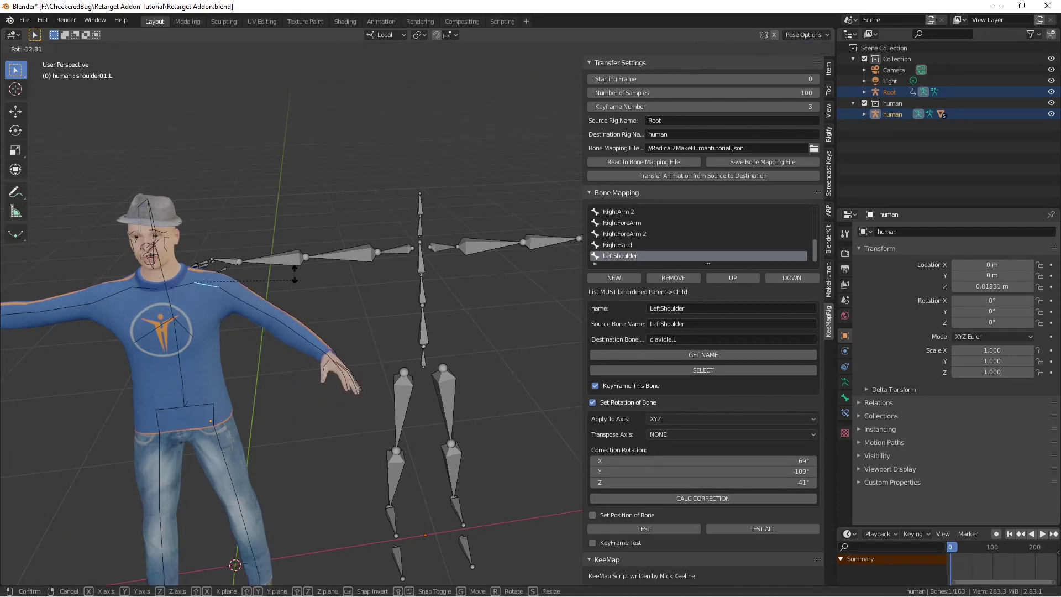
{"action": "left_click", "coordinate": [287, 293]}
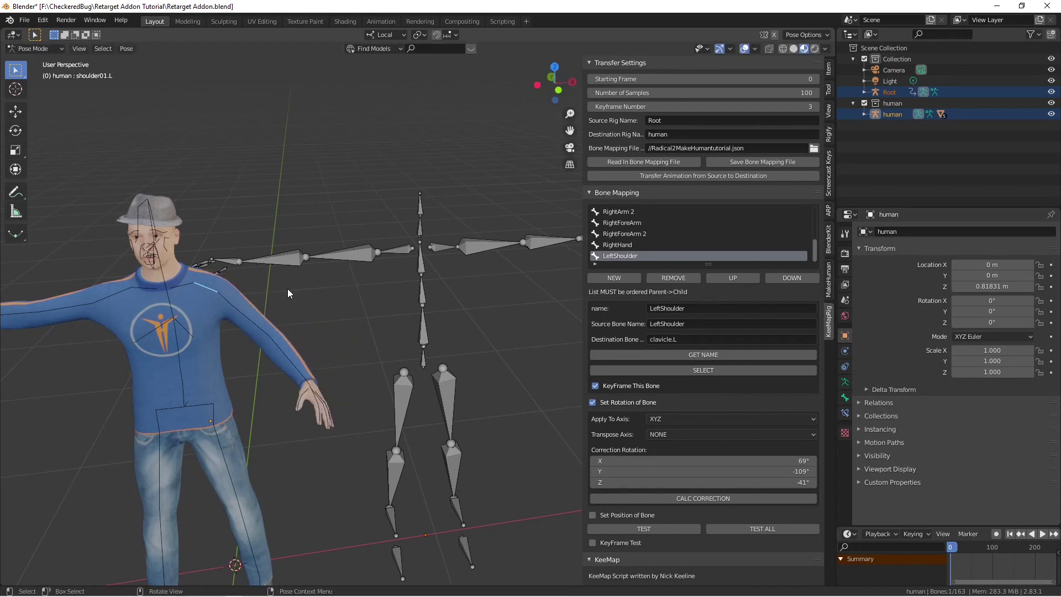
{"action": "left_click", "coordinate": [233, 306]}
{"action": "key", "text": "r"}
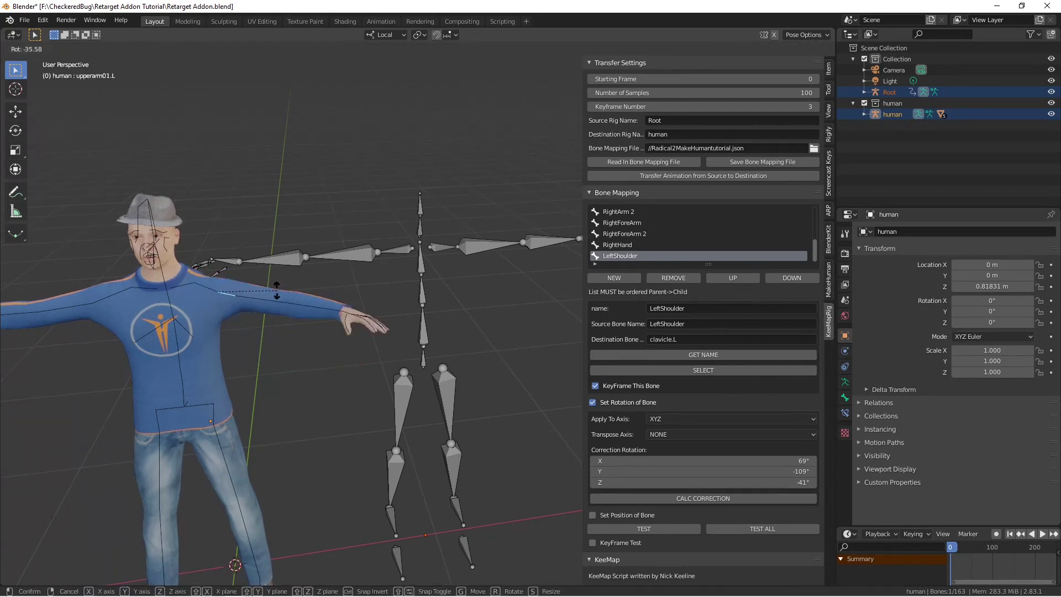
{"action": "left_click", "coordinate": [275, 291]}
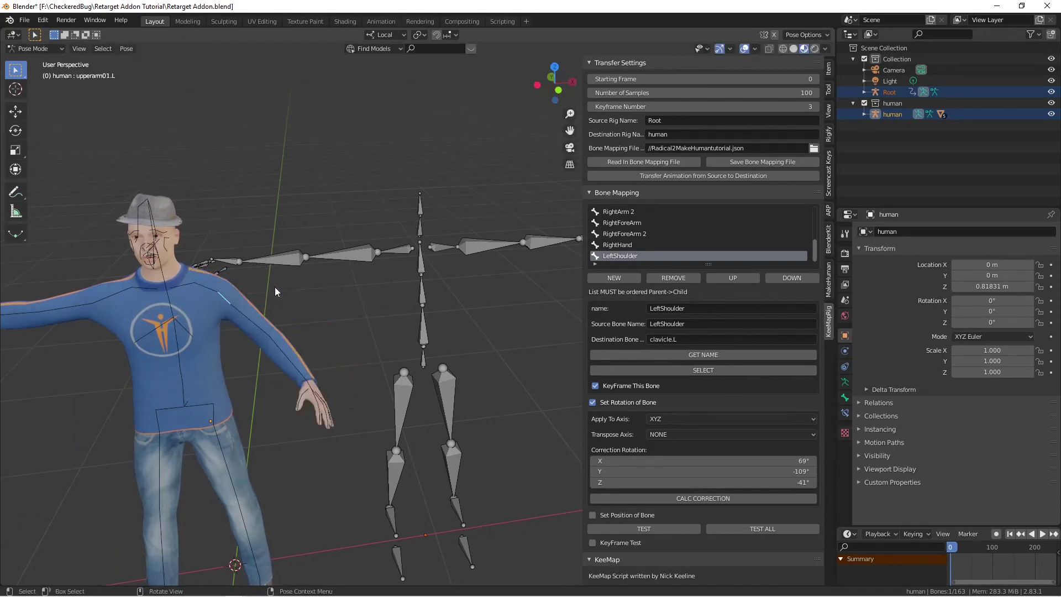
{"action": "left_click", "coordinate": [211, 283]}
{"action": "key", "text": "r"}
{"action": "left_click", "coordinate": [234, 281]}
Look up the RightArm mapping of upperarm01.R and check its correction rotation values.
{"action": "left_click", "coordinate": [127, 290]}
{"action": "left_click", "coordinate": [707, 369]}
{"action": "left_click", "coordinate": [707, 369]}
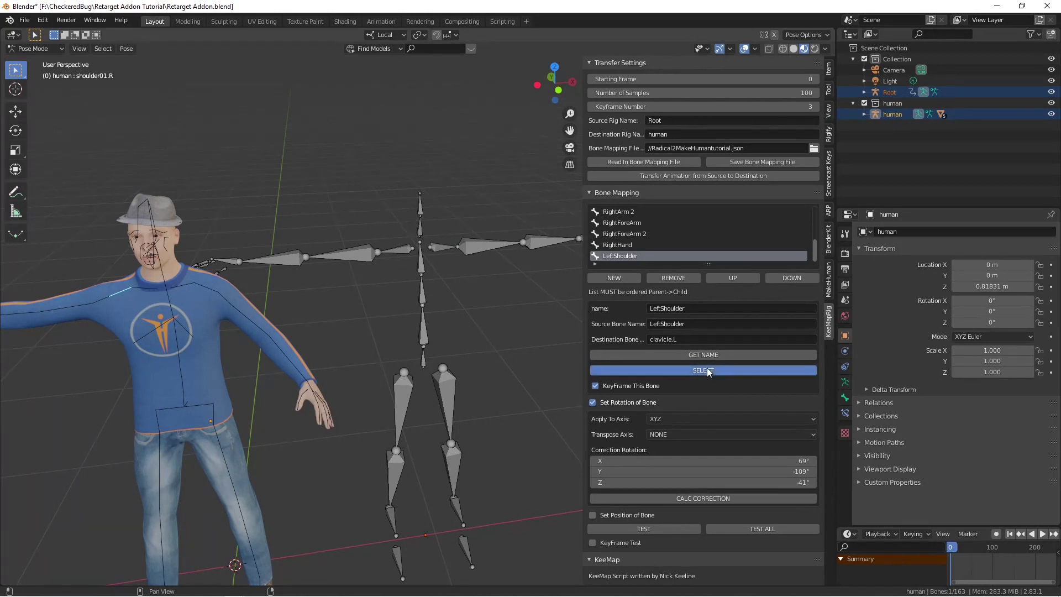
{"action": "left_click", "coordinate": [707, 369]}
{"action": "left_click", "coordinate": [707, 369]}
{"action": "scroll", "coordinate": [698, 246], "scroll_direction": "up", "scroll_amount": 1}
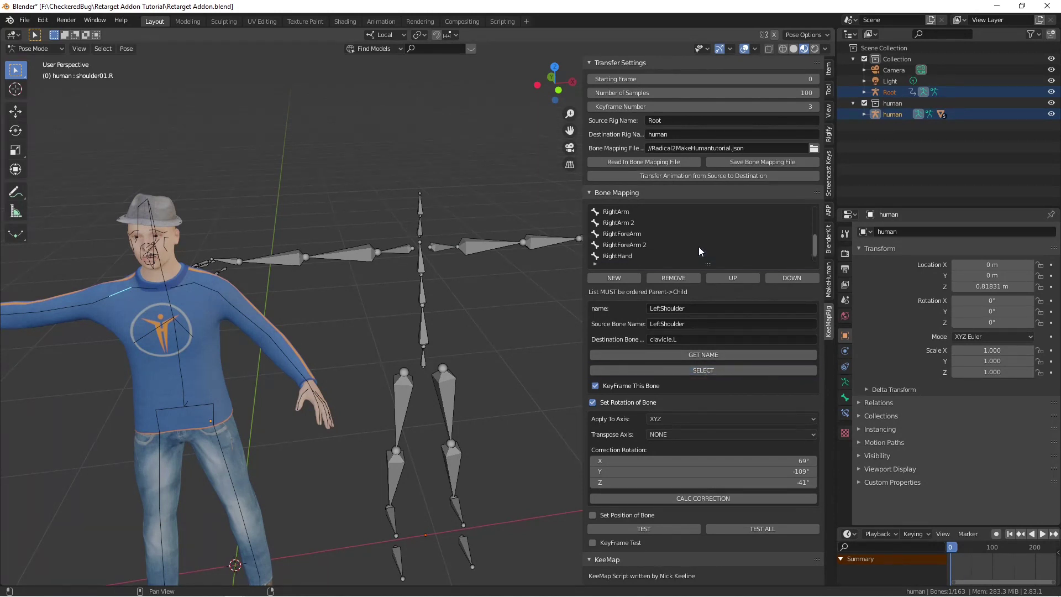
{"action": "left_click", "coordinate": [674, 234]}
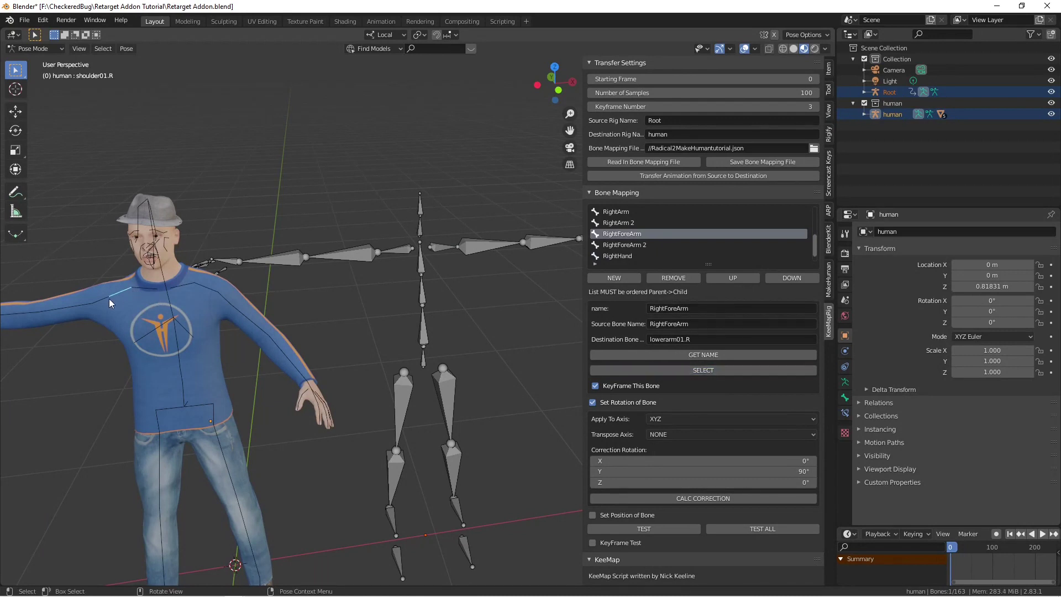
{"action": "left_click", "coordinate": [209, 290]}
{"action": "left_click", "coordinate": [104, 298]}
{"action": "left_click", "coordinate": [686, 369]}
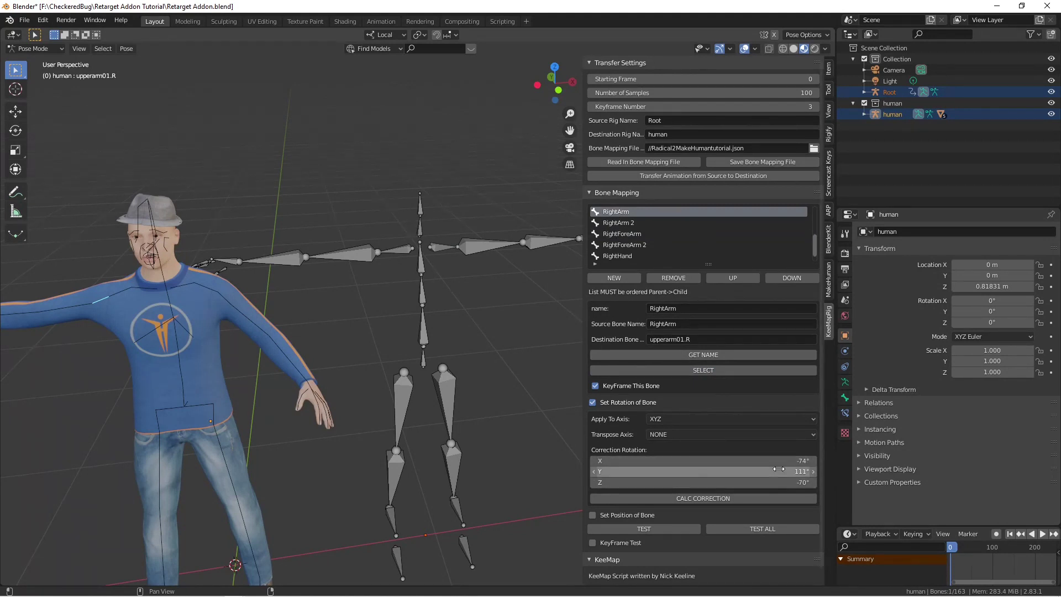
Rotate the character's upperarm01.L bone so the left arm rises to match the source rig's T-pose.
{"action": "left_click", "coordinate": [231, 304]}
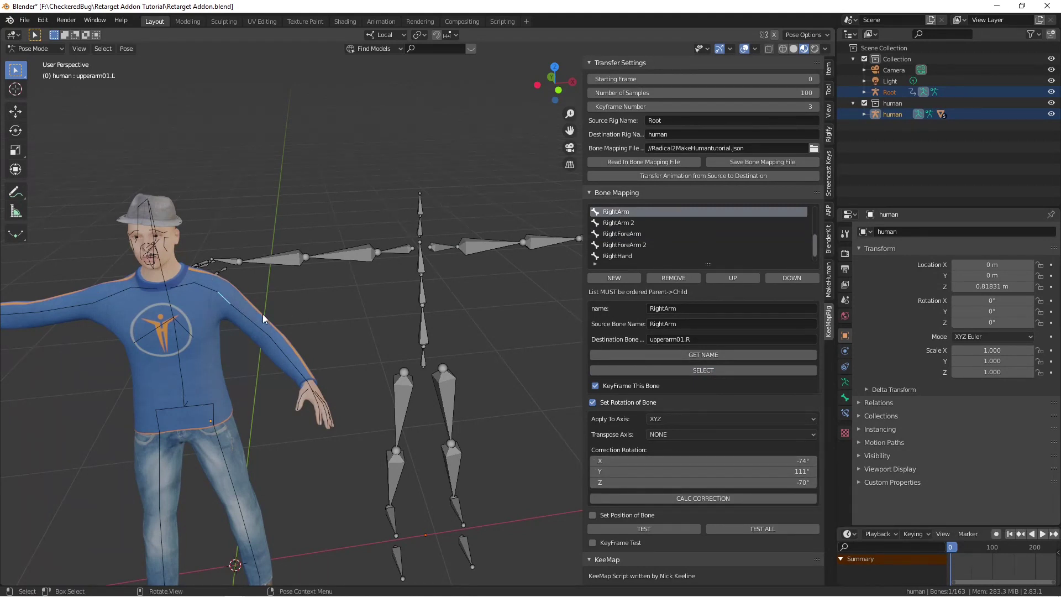
{"action": "key", "text": "r"}
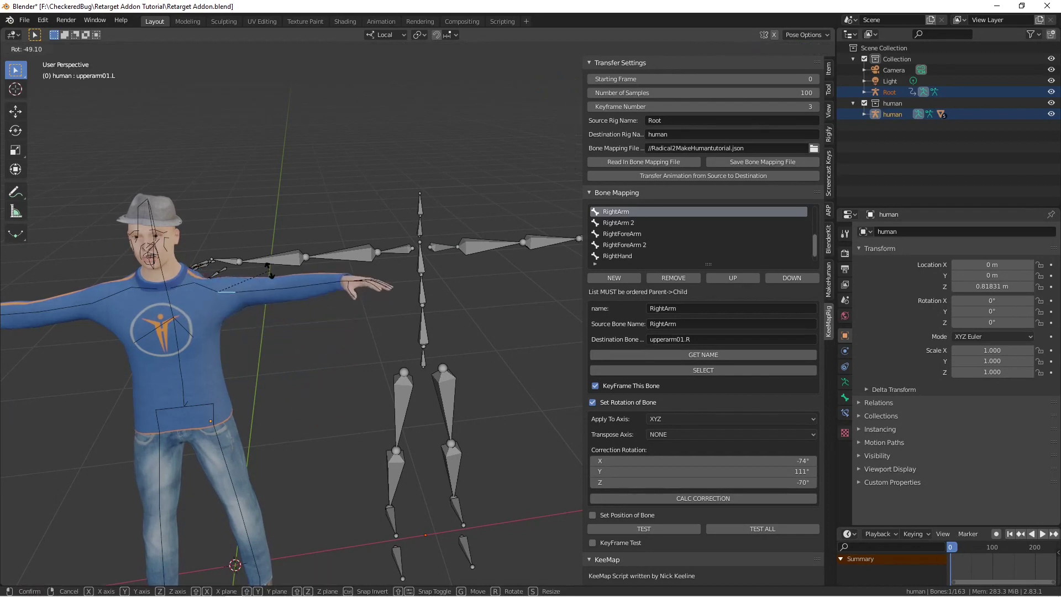
{"action": "key", "text": "z"}
{"action": "key", "text": "z"}
{"action": "left_click", "coordinate": [251, 143]}
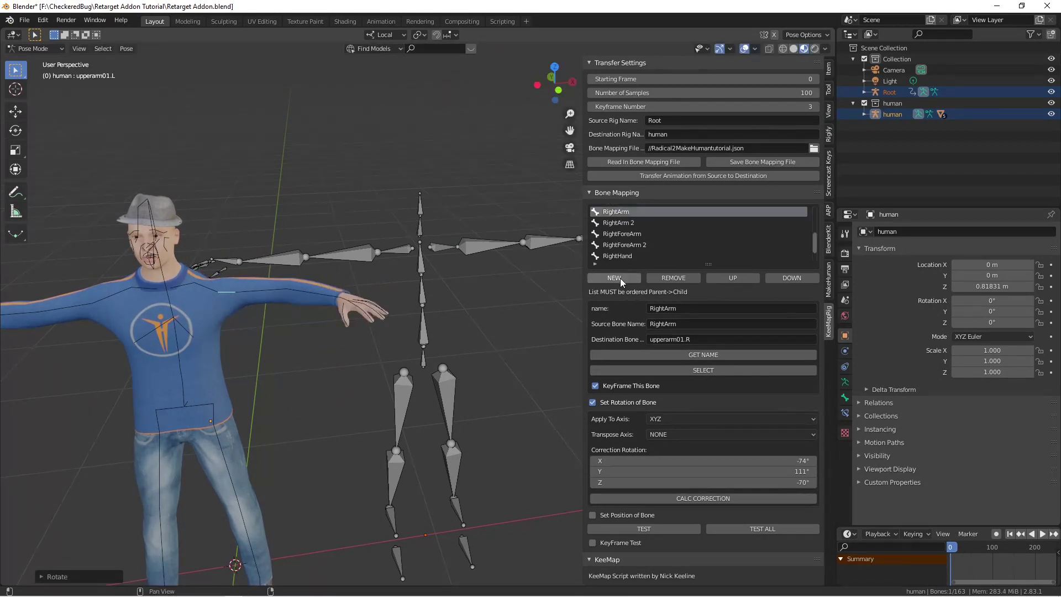
Add a LeftArm mapping to upperarm01.L with its correction rotation set to X -70°, Y -111° and Z 70°.
{"action": "scroll", "coordinate": [663, 237], "scroll_direction": "down", "scroll_amount": 2}
{"action": "left_click", "coordinate": [614, 256]}
{"action": "left_click", "coordinate": [626, 256]}
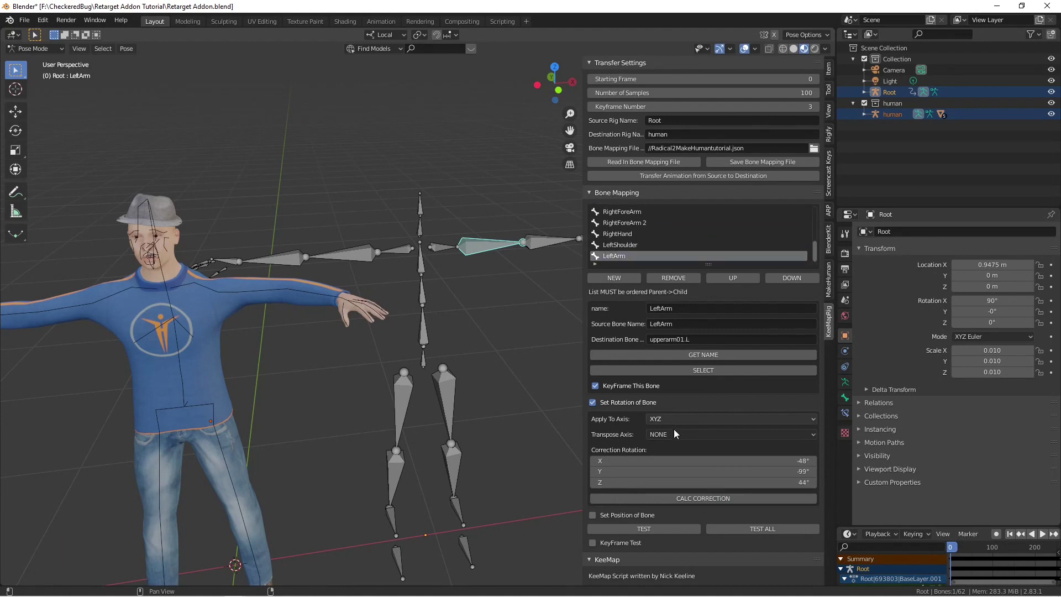
{"action": "left_click", "coordinate": [626, 256]}
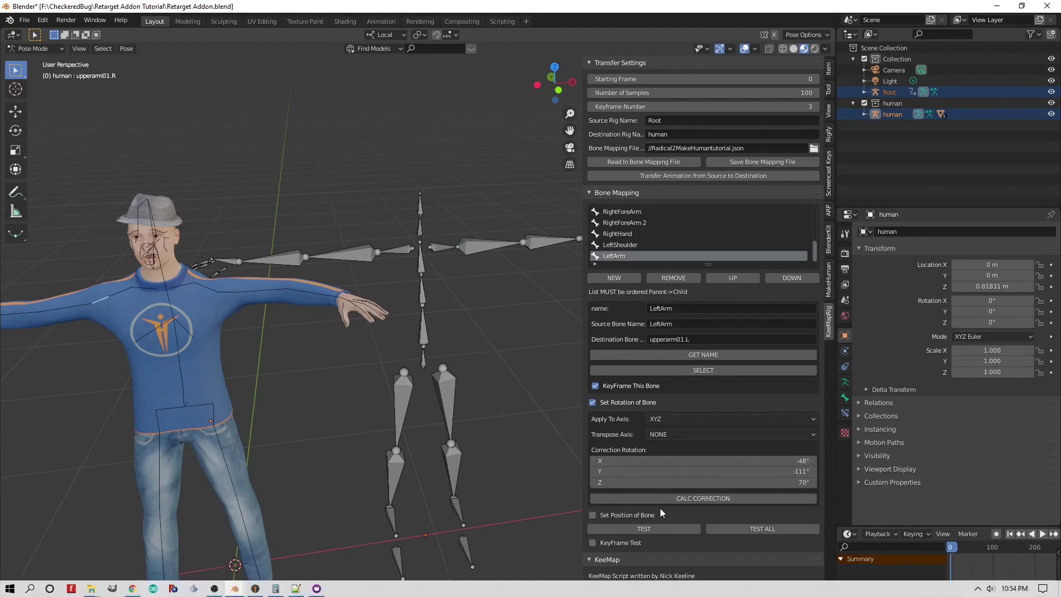
{"action": "middle_click_drag", "start_coordinate": [420, 287], "coordinate": [374, 322]}
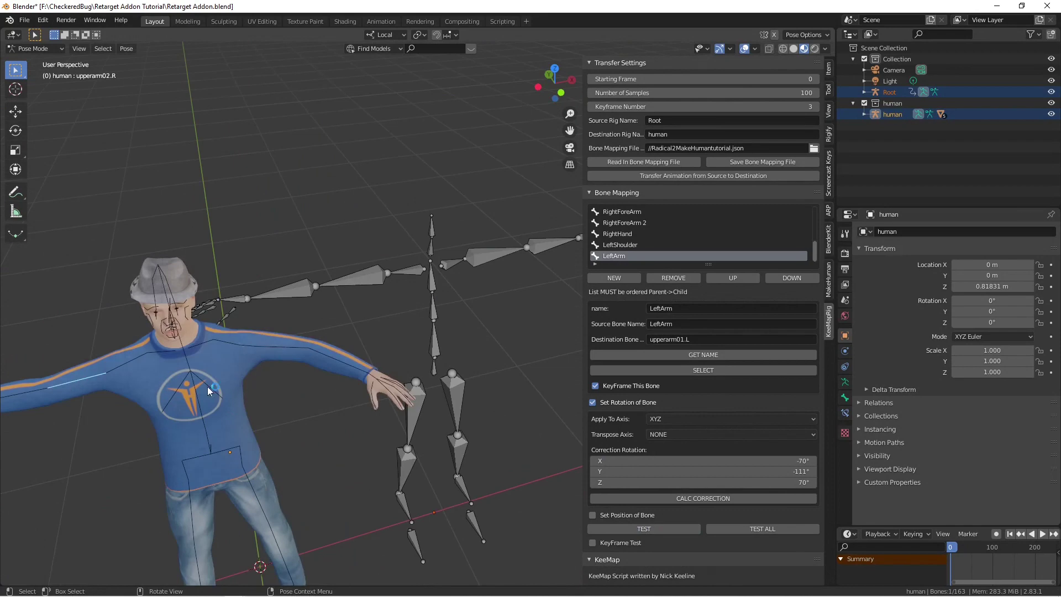
Add a second LeftArm mapping named LeftArm 2 to upperarm02.L, with correction rotation X -63°, Y -107°, Z 64°.
{"action": "scroll", "coordinate": [611, 256], "scroll_direction": "down", "scroll_amount": 1}
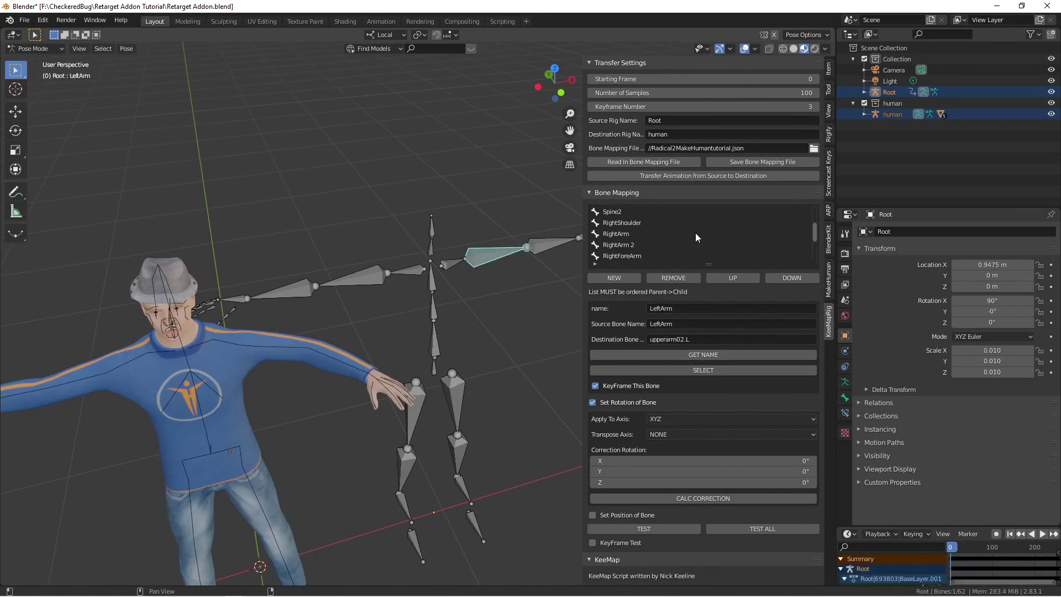
{"action": "left_click", "coordinate": [614, 244]}
{"action": "left_click", "coordinate": [616, 256]}
{"action": "middle_click_drag", "start_coordinate": [553, 259], "coordinate": [528, 365]}
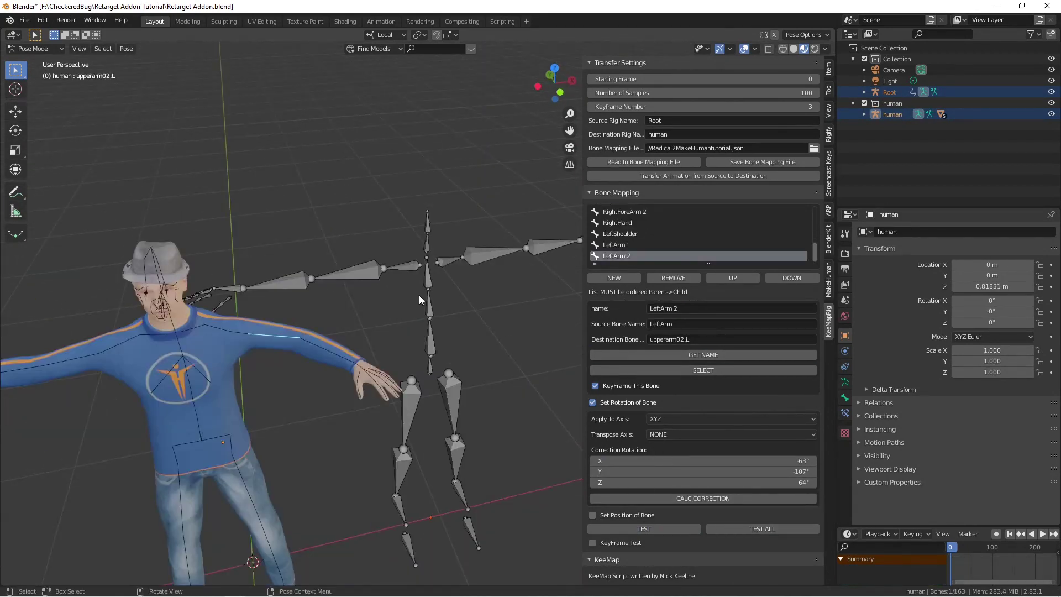
Test all bone mappings at frame 99 and again at frame 0.
{"action": "left_click_drag", "start_coordinate": [951, 548], "coordinate": [992, 545]}
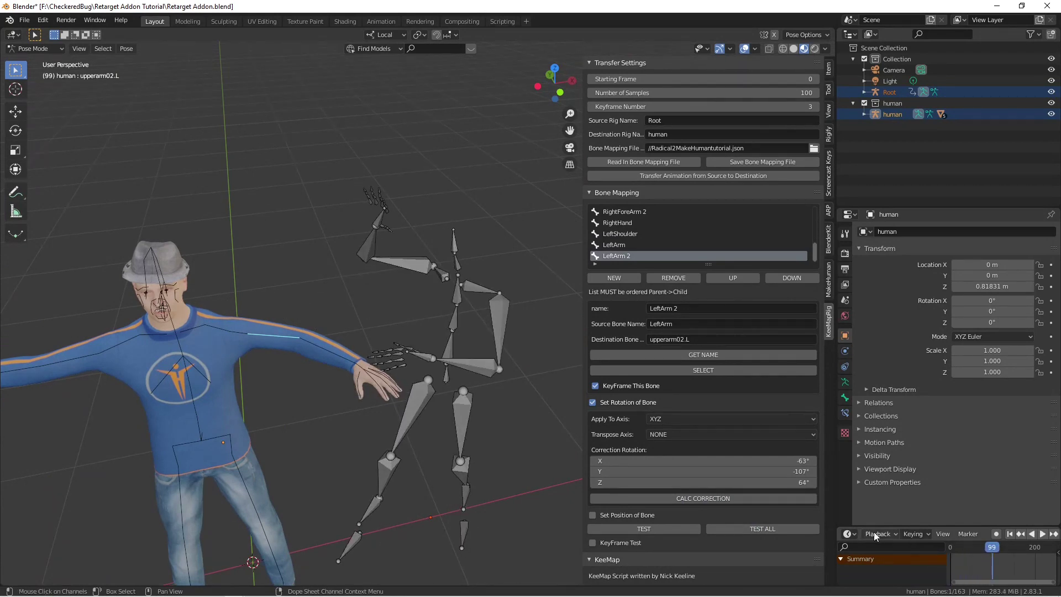
{"action": "left_click", "coordinate": [763, 529]}
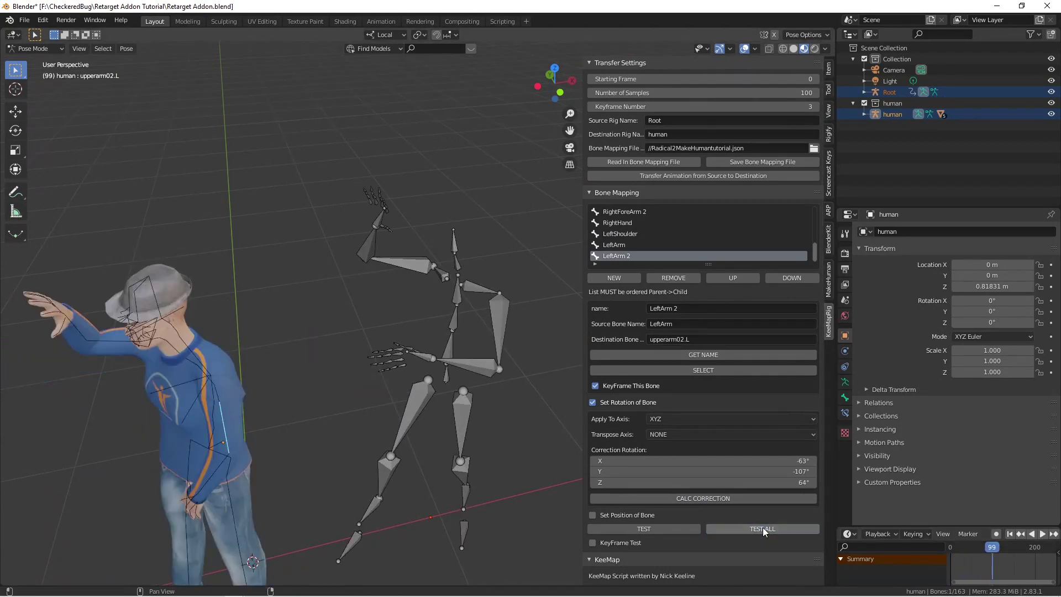
{"action": "middle_click_drag", "start_coordinate": [514, 415], "coordinate": [466, 349]}
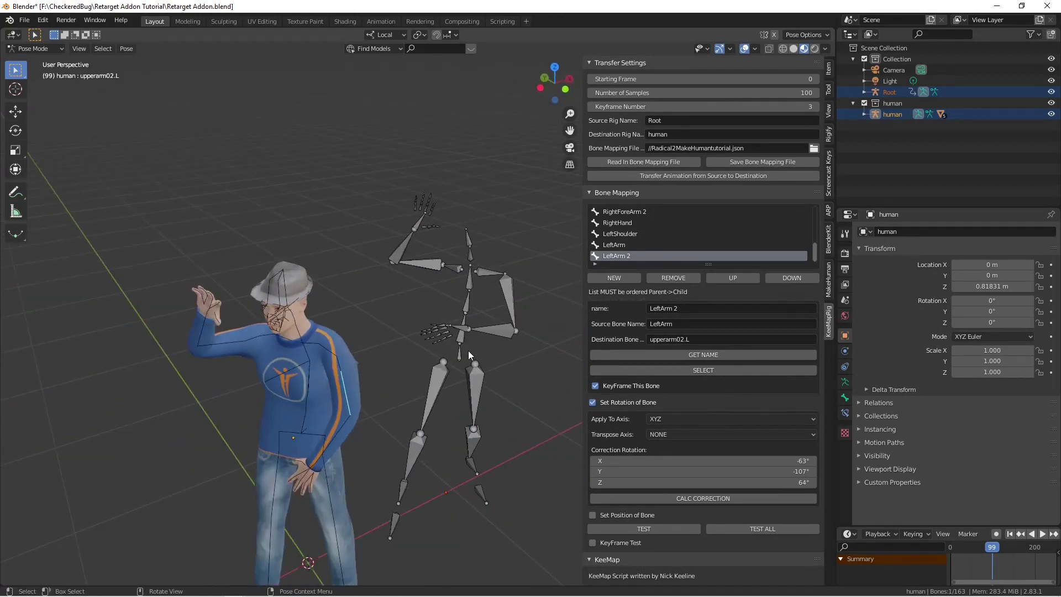
{"action": "left_click", "coordinate": [949, 547]}
{"action": "key", "text": "space"}
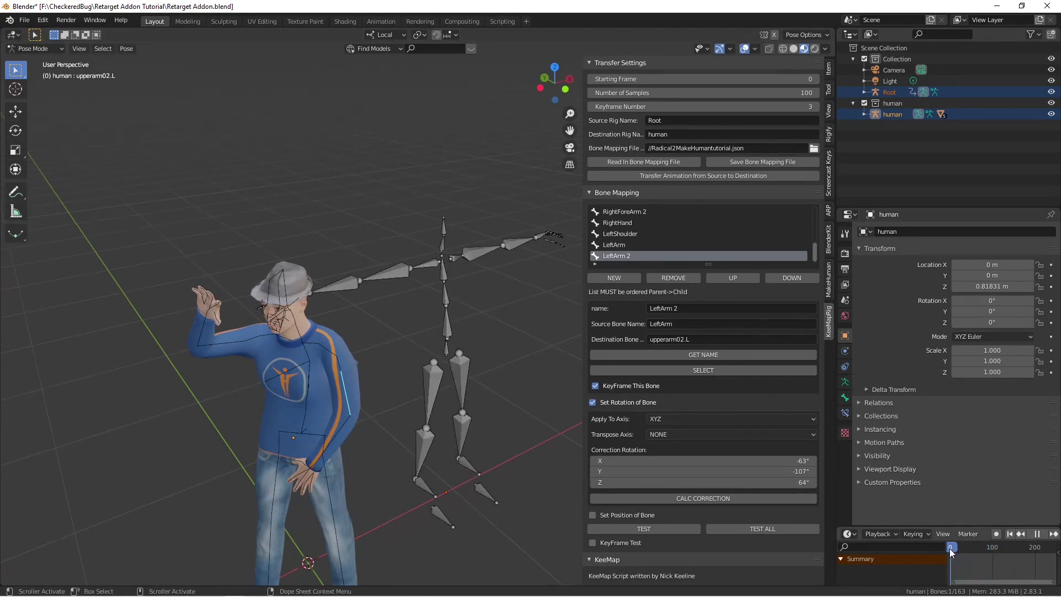
{"action": "key", "text": "space"}
{"action": "left_click", "coordinate": [757, 527]}
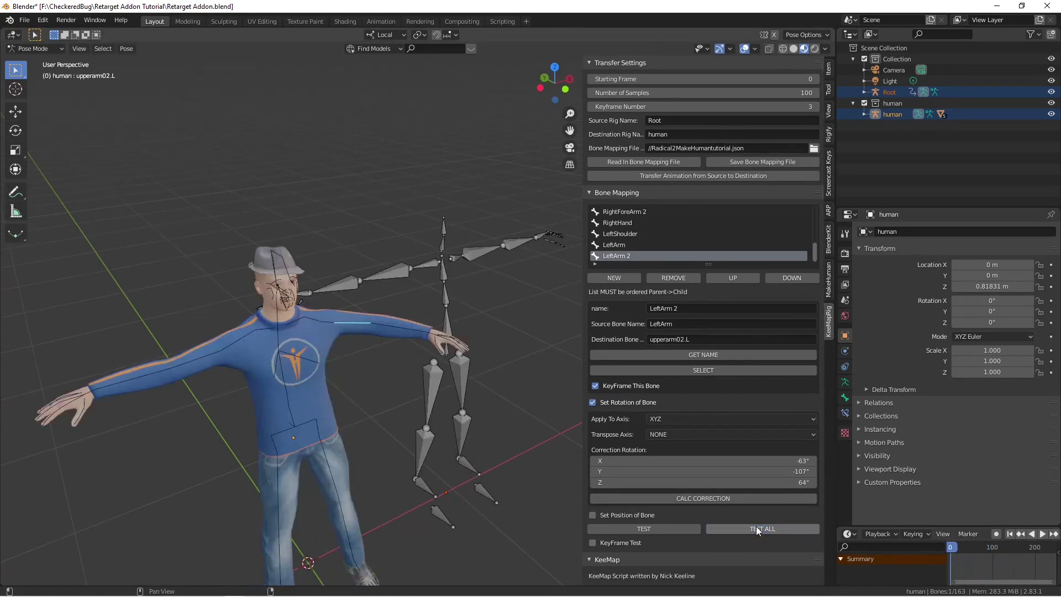
Go to frame 239, test all bone mappings and compare the character's arms with the source rig.
{"action": "key", "text": "space"}
{"action": "left_click", "coordinate": [1029, 547]}
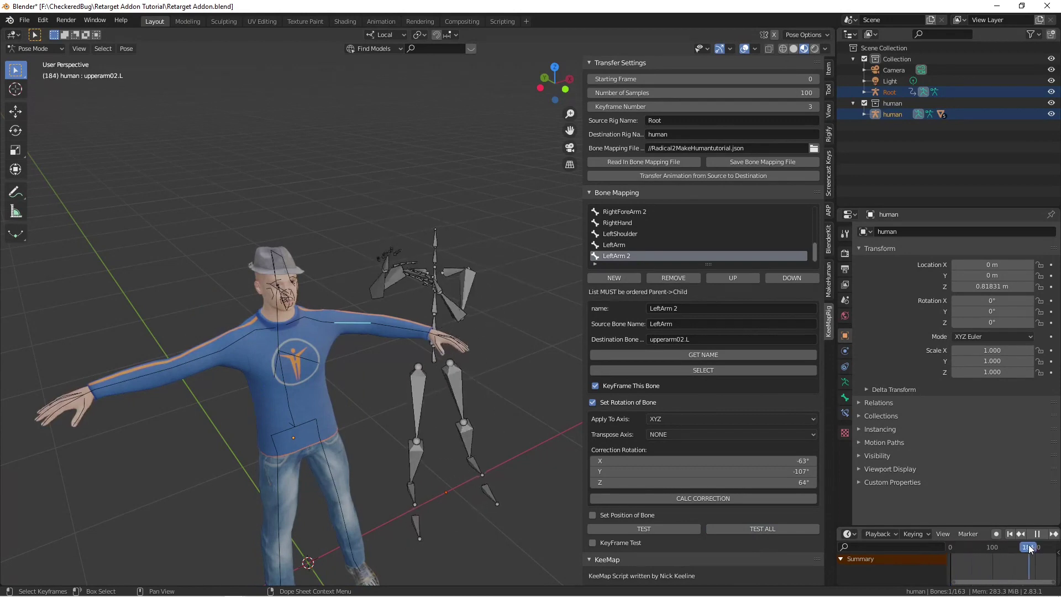
{"action": "left_click_drag", "start_coordinate": [1028, 547], "coordinate": [1053, 547]}
{"action": "key", "text": "space"}
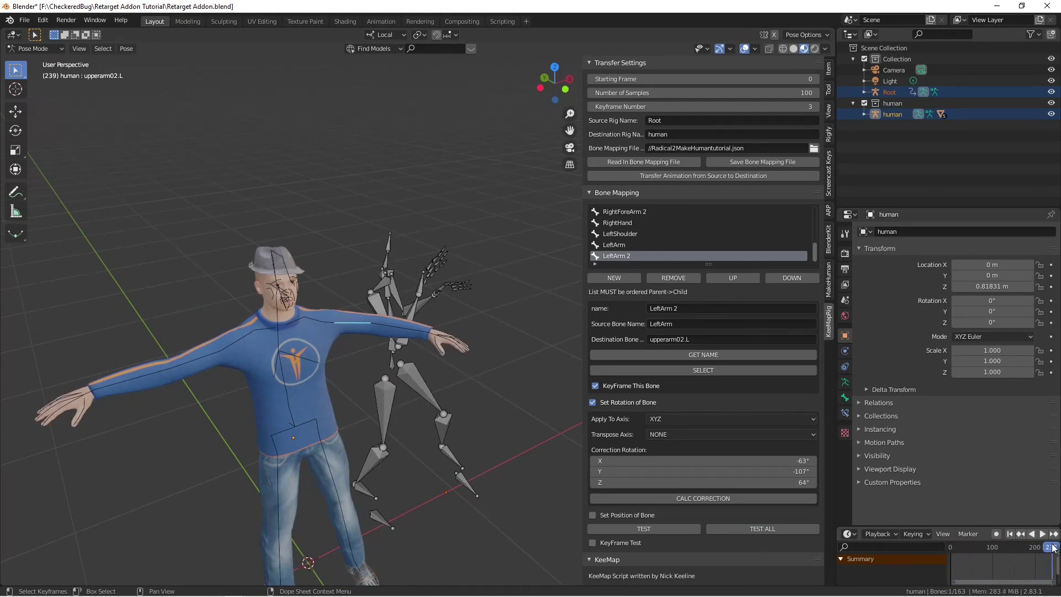
{"action": "left_click", "coordinate": [787, 528]}
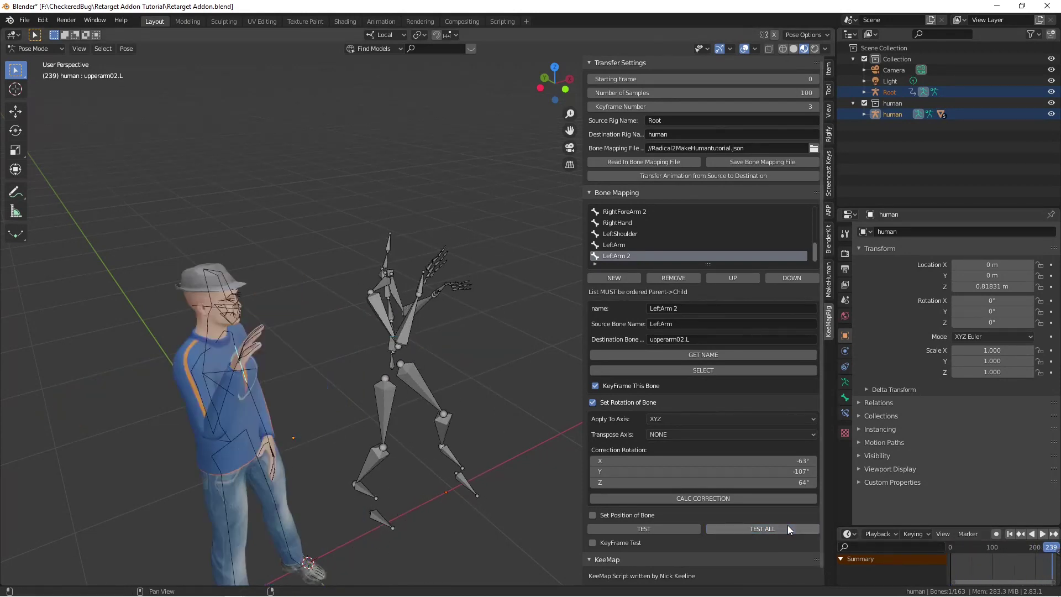
{"action": "middle_click_drag", "start_coordinate": [491, 396], "coordinate": [457, 380]}
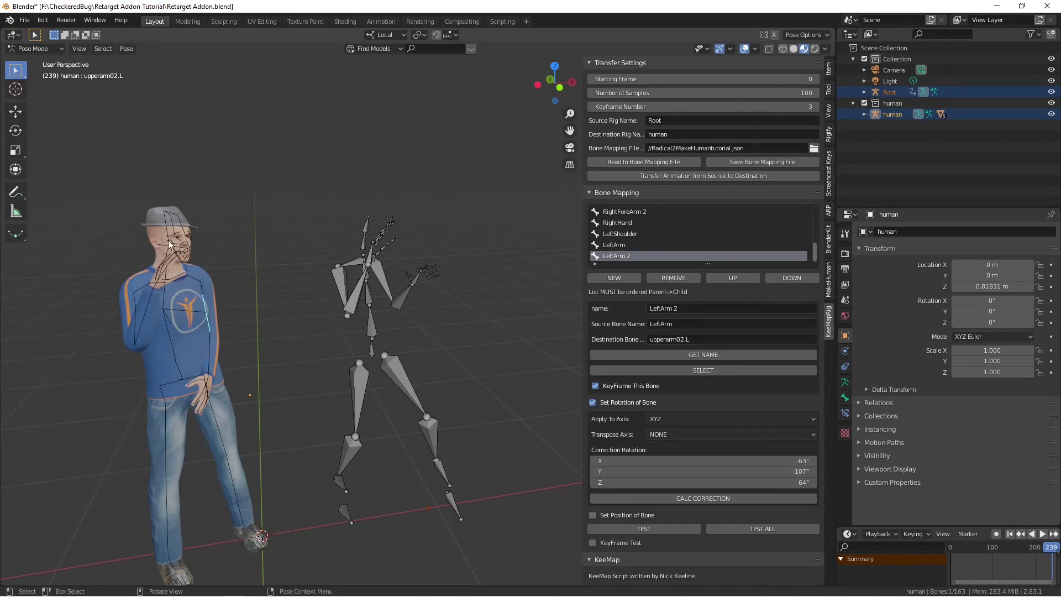
Return to frame 0 and add a LeftForeArm mapping to lowerarm01.L with correction rotation X -62°, Y -107°, Z 64°.
{"action": "left_click", "coordinate": [978, 548]}
{"action": "key", "text": "space"}
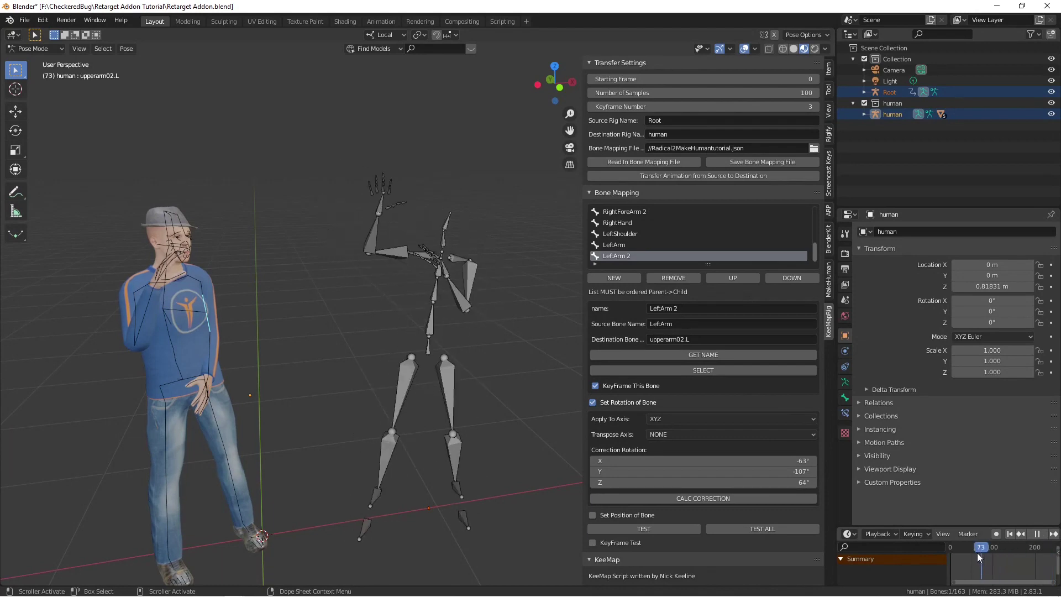
{"action": "key", "text": "shift+Left"}
{"action": "key", "text": "space"}
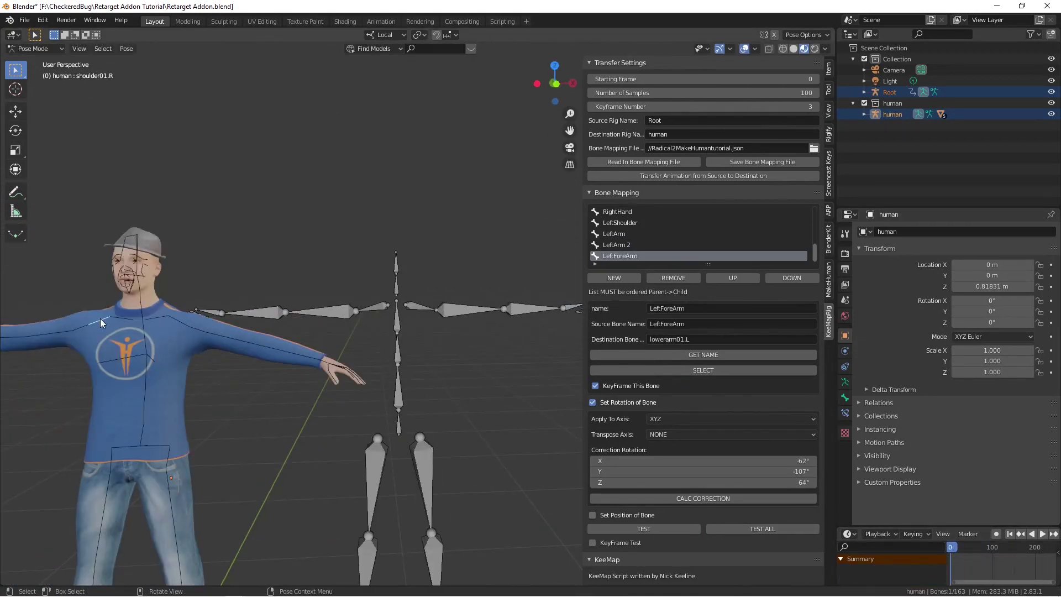
Add RightShoulder 2 mapping RightShoulder to shoulder01.R, and LeftShoulder 2 for shoulder01.L, placing each before its arm mappings.
{"action": "left_click", "coordinate": [639, 245]}
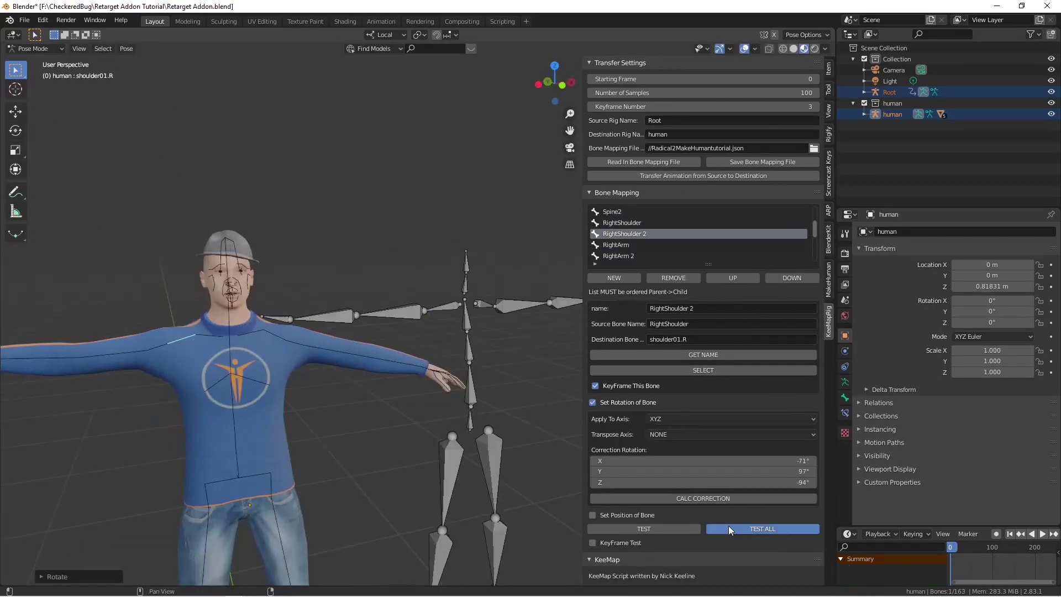
{"action": "left_click", "coordinate": [635, 255]}
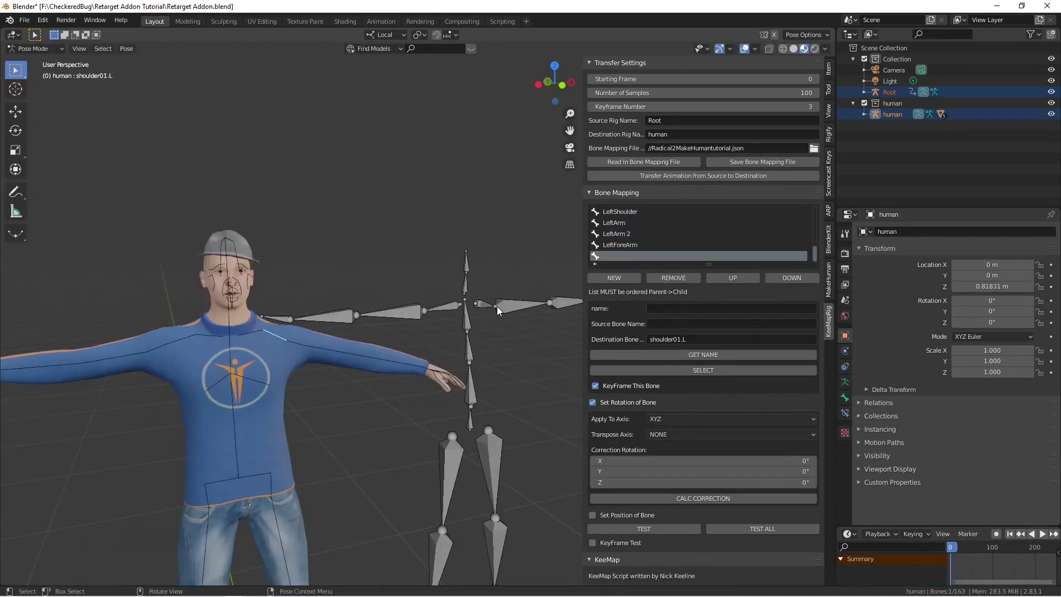
{"action": "left_click", "coordinate": [790, 278]}
Add bone mappings from LeftForeArm to lowerarm02.L and from LeftHand to wrist.L with a correction of 11°, -7°, -7.3°.
{"action": "middle_click_drag", "start_coordinate": [420, 354], "coordinate": [559, 364]}
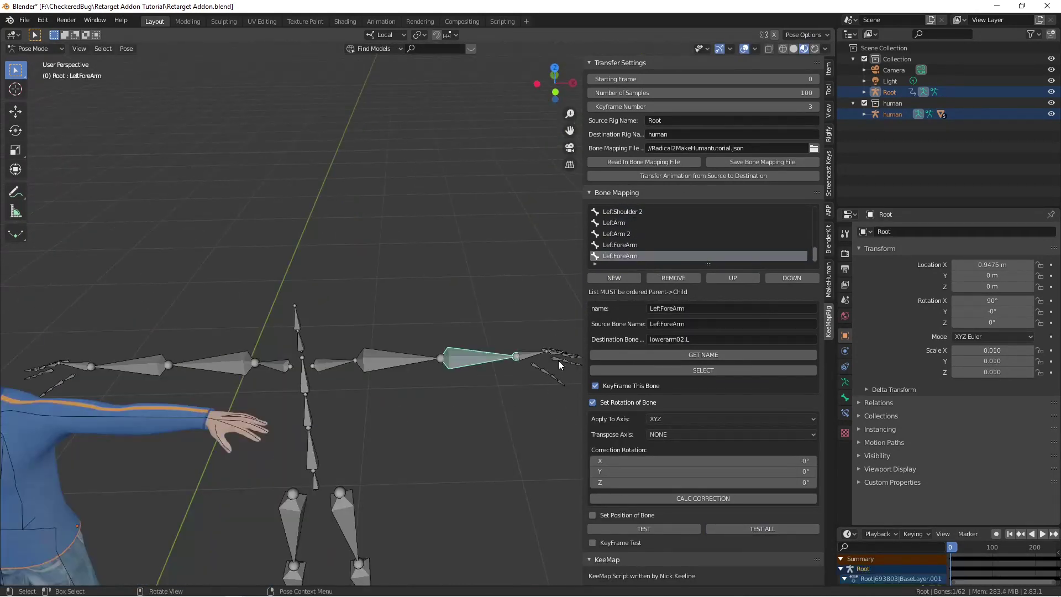
{"action": "scroll", "coordinate": [560, 365], "scroll_direction": "down", "scroll_amount": 3}
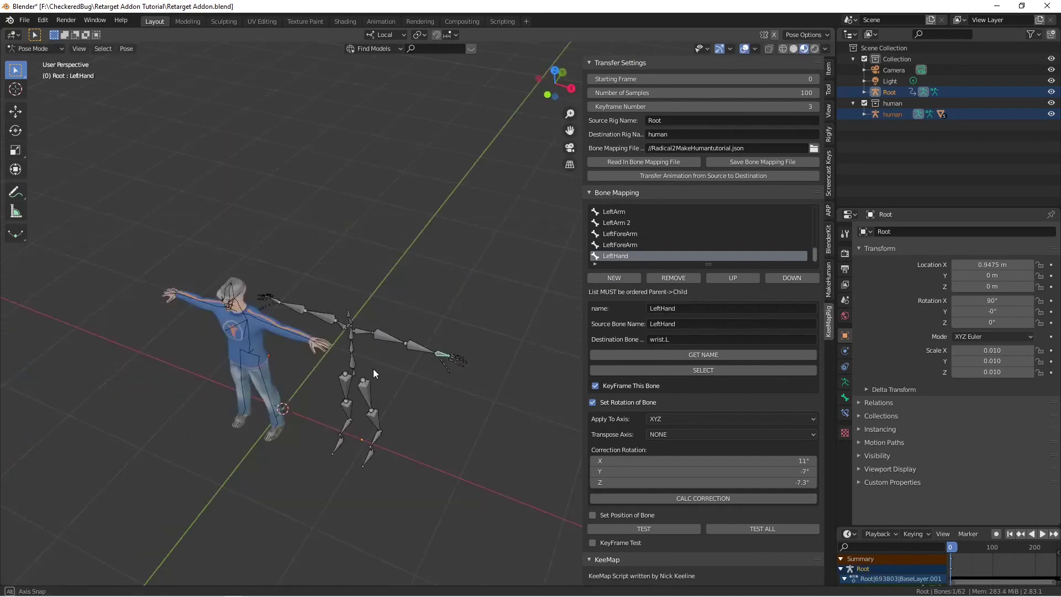
At frame 114, choose the LeftArm 2 mapping and rotate the character's upperarm02.L bone about -25° around its local Y axis.
{"action": "middle_click_drag", "start_coordinate": [373, 369], "coordinate": [394, 413]}
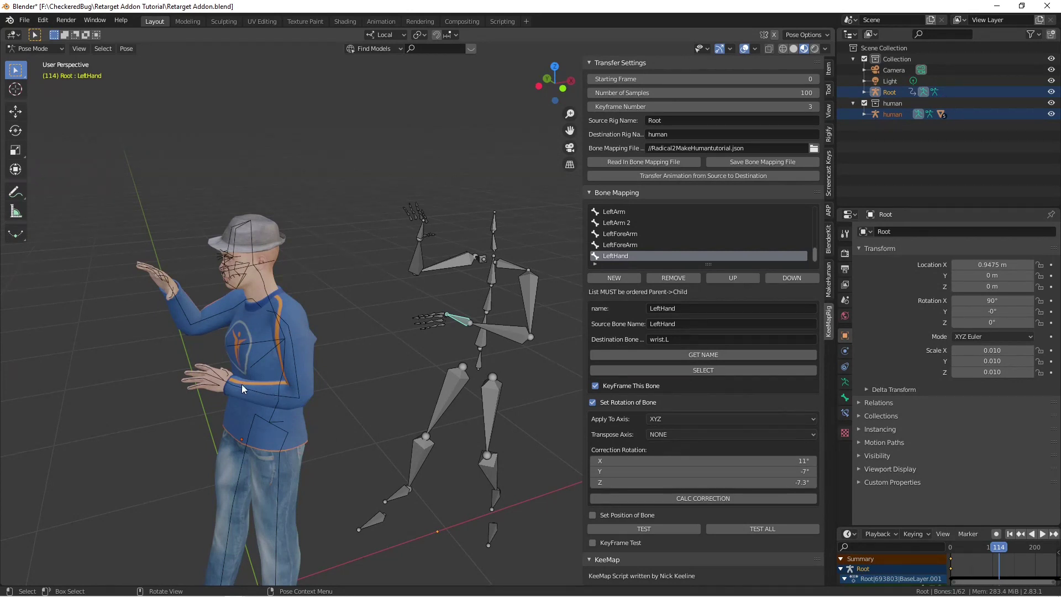
{"action": "left_click", "coordinate": [297, 377]}
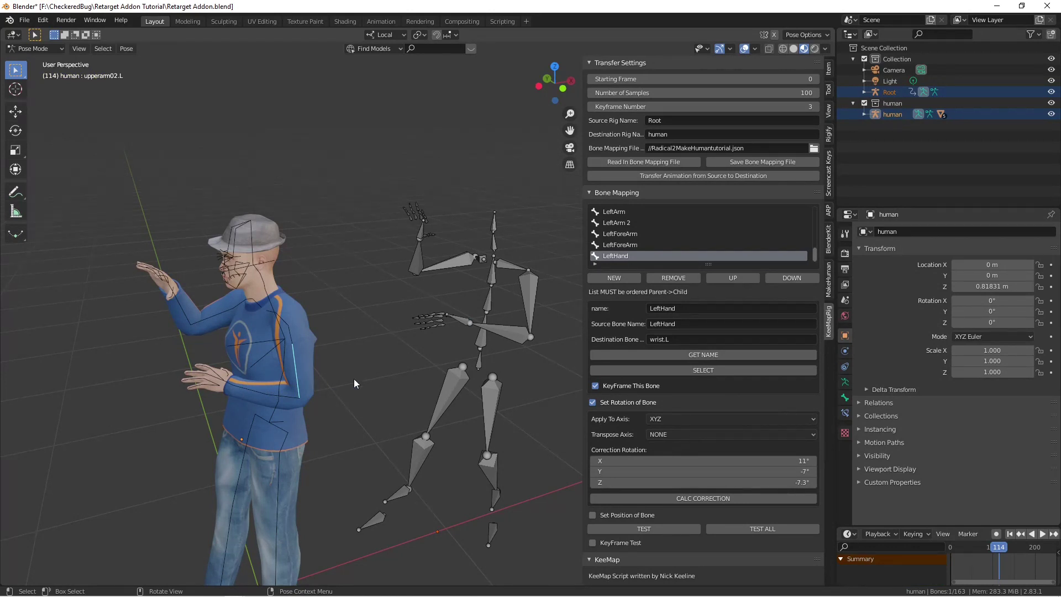
{"action": "left_click", "coordinate": [643, 223]}
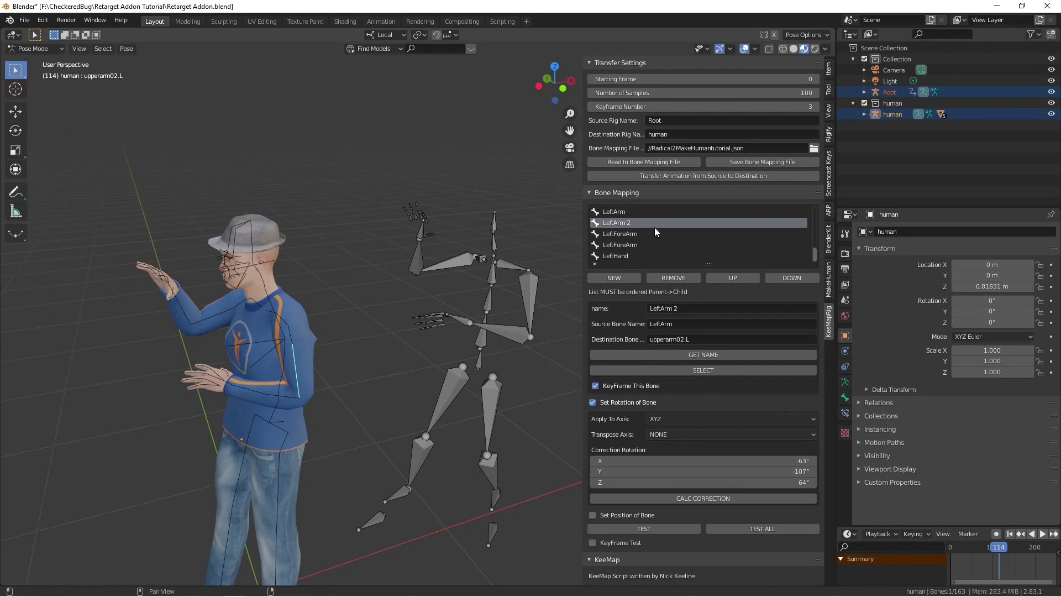
{"action": "scroll", "coordinate": [339, 357], "scroll_direction": "up", "scroll_amount": 3}
{"action": "middle_click_drag", "start_coordinate": [290, 377], "coordinate": [406, 370], "text": "shift"}
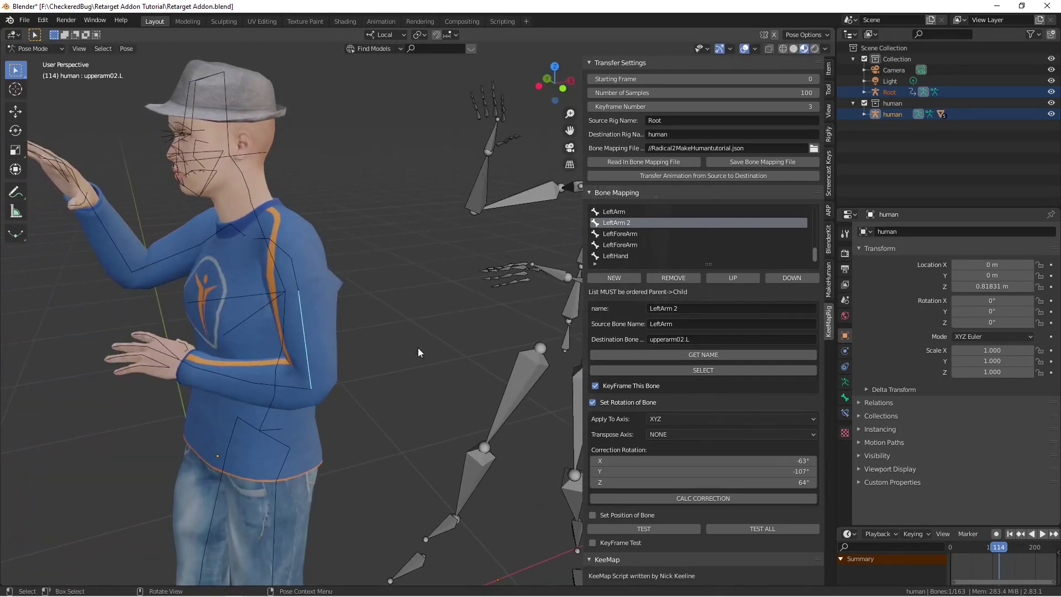
{"action": "key", "text": "r"}
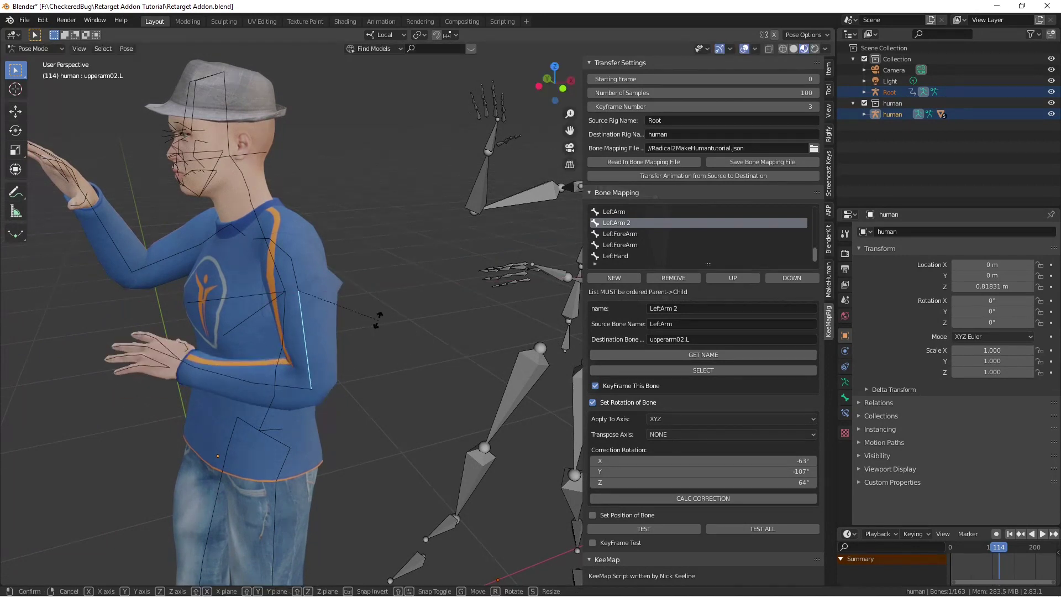
{"action": "key", "text": "y"}
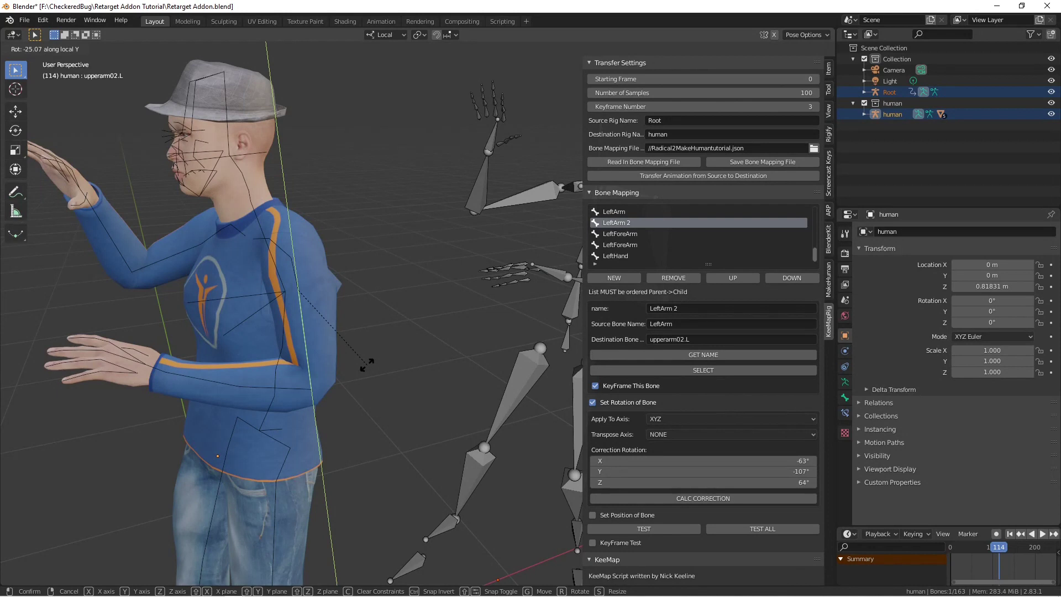
{"action": "left_click", "coordinate": [366, 364]}
Calculate the LeftArm 2 mapping's correction rotation as X -26°, Y -126°, Z 24° from the adjusted pose and test that mapping.
{"action": "left_click", "coordinate": [741, 473]}
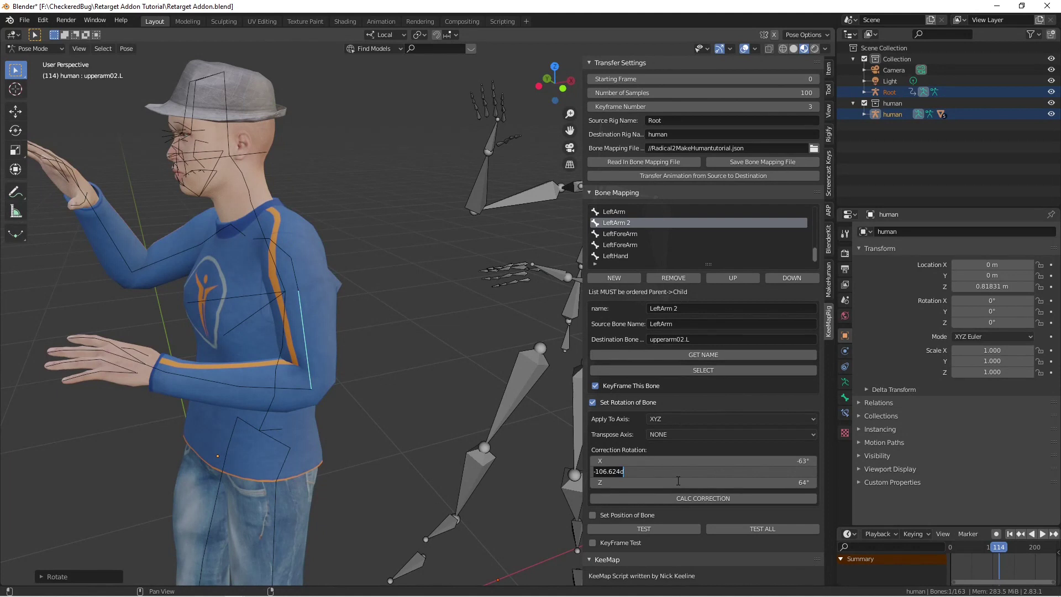
{"action": "key", "text": "Return"}
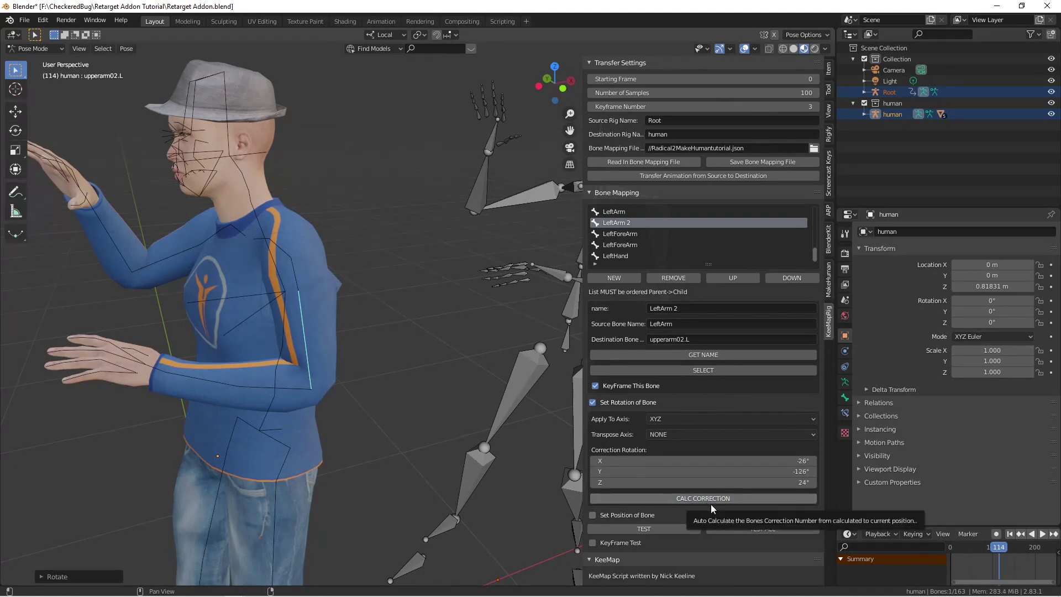
{"action": "left_click", "coordinate": [667, 528]}
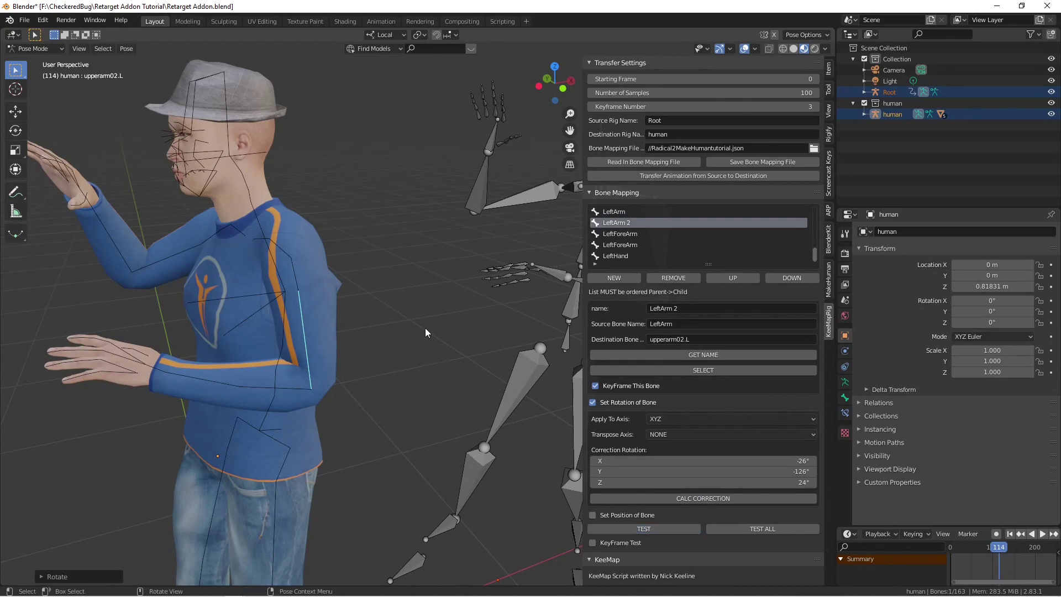
Move to frame 46, test all bone mappings and compare the character's pose with the source rig.
{"action": "scroll", "coordinate": [425, 327], "scroll_direction": "down", "scroll_amount": 5}
{"action": "middle_click_drag", "start_coordinate": [424, 343], "coordinate": [416, 367]}
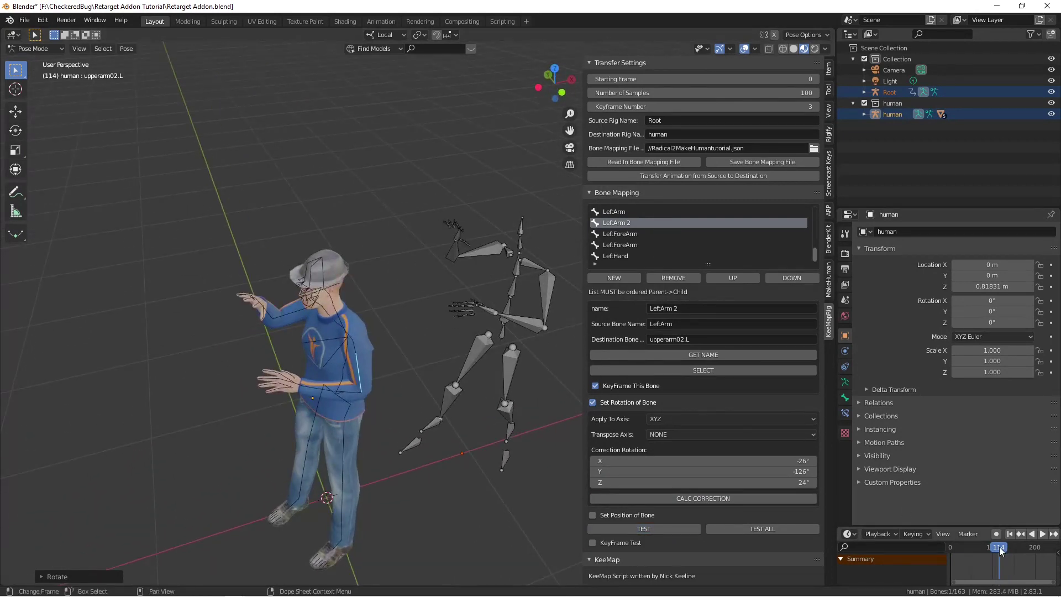
{"action": "left_click_drag", "start_coordinate": [999, 546], "coordinate": [970, 549]}
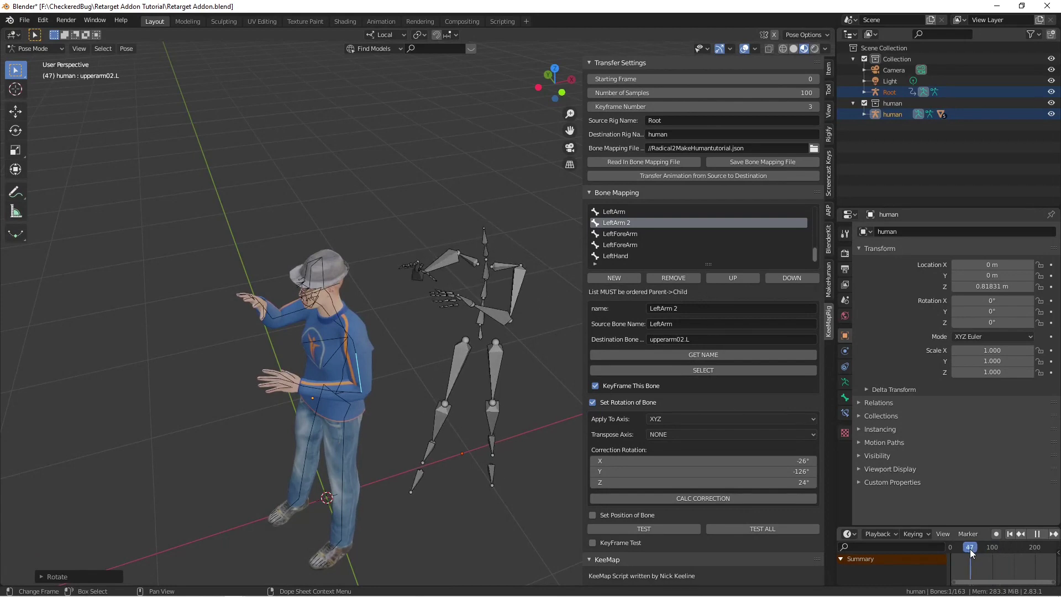
{"action": "left_click", "coordinate": [796, 529]}
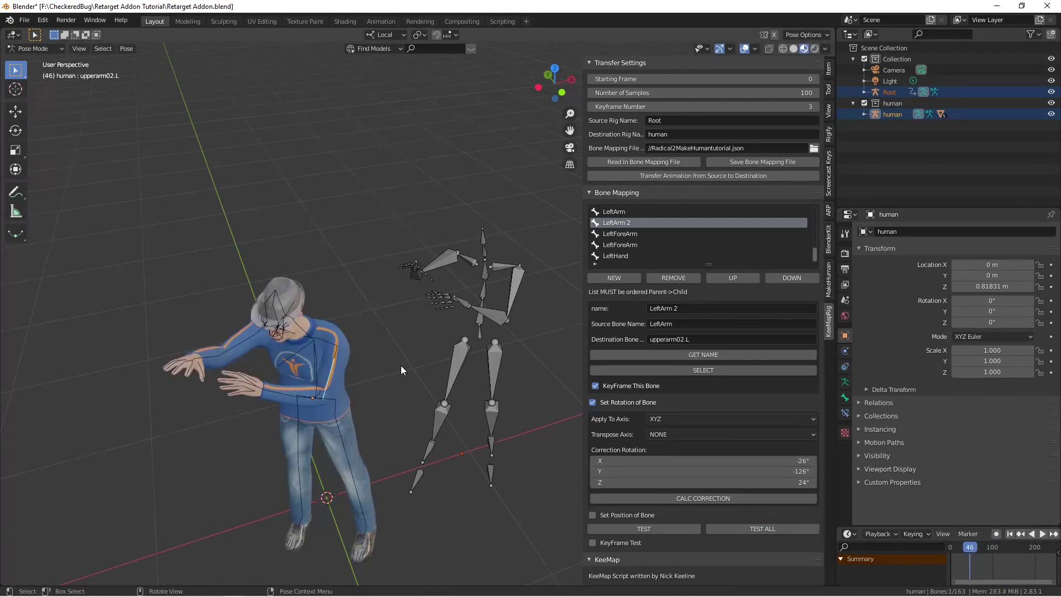
{"action": "middle_click_drag", "start_coordinate": [400, 366], "coordinate": [424, 363]}
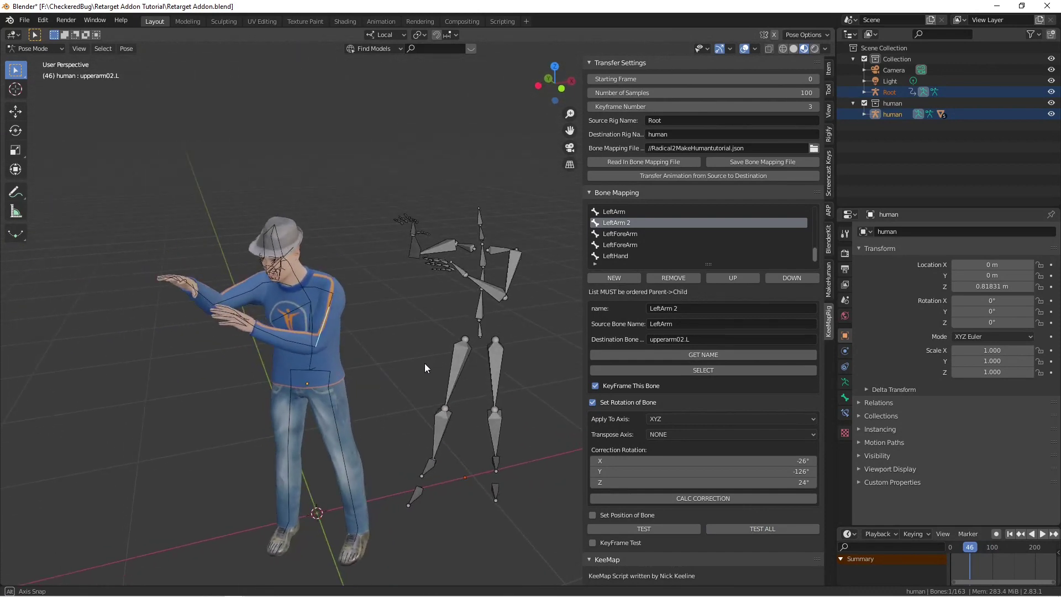
Test all bone mappings at frames 204 and 239 and examine the character's left arm against the source rig.
{"action": "left_click", "coordinate": [697, 496]}
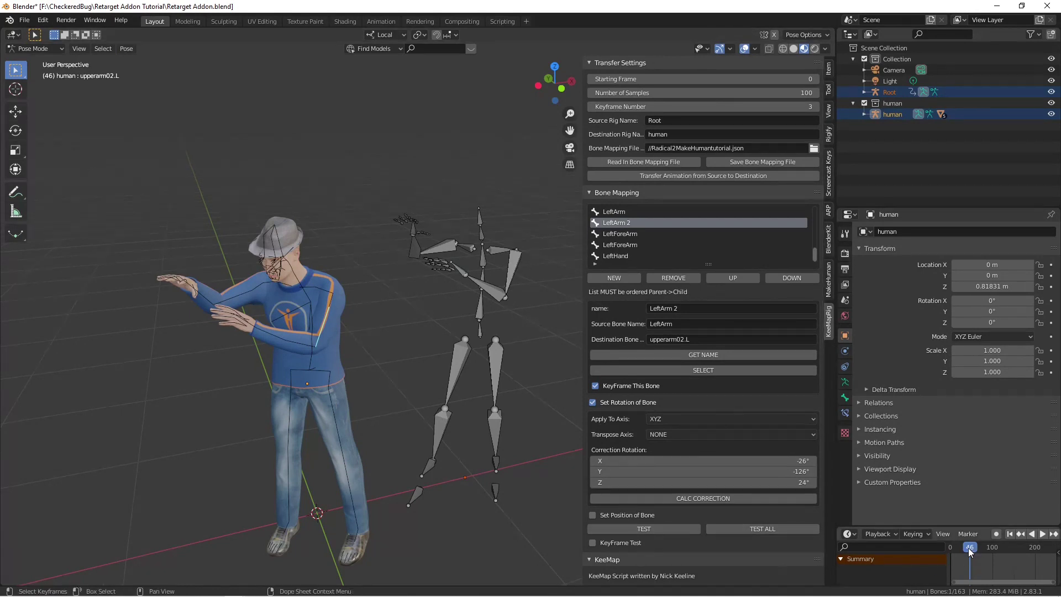
{"action": "key", "text": "space"}
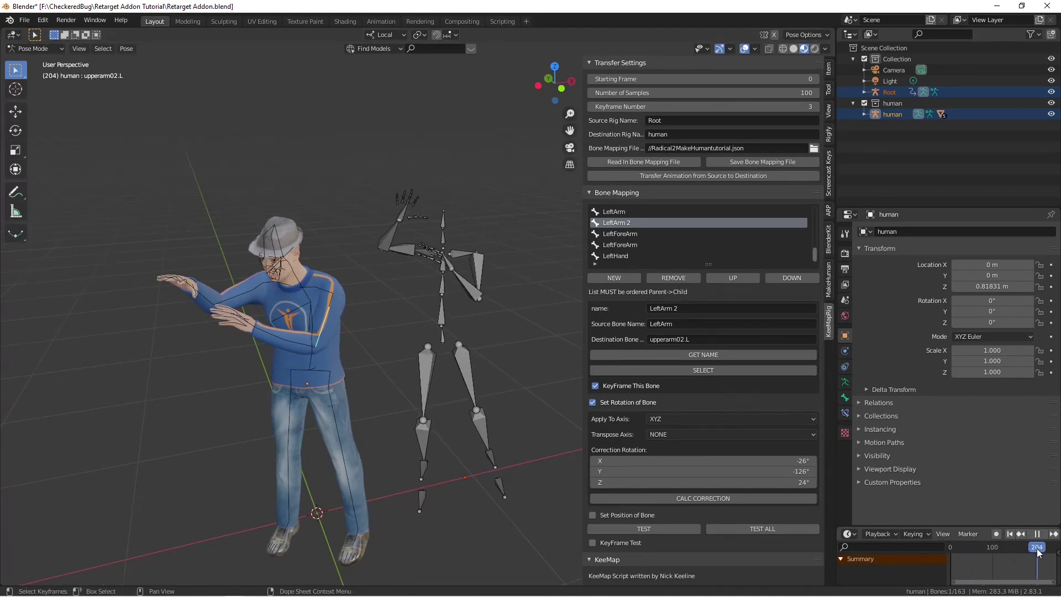
{"action": "key", "text": "space"}
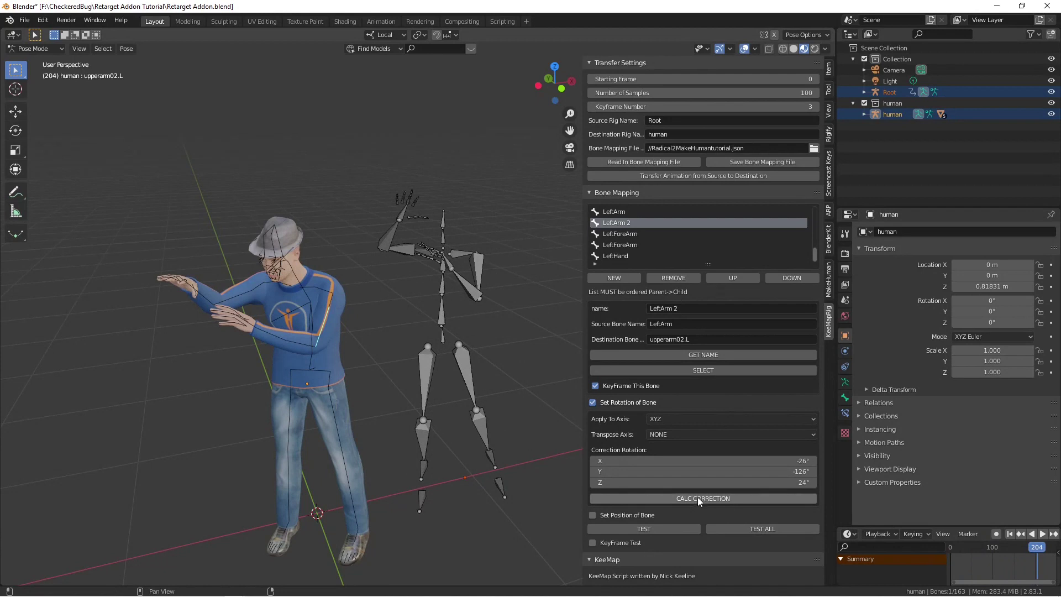
{"action": "left_click", "coordinate": [731, 526]}
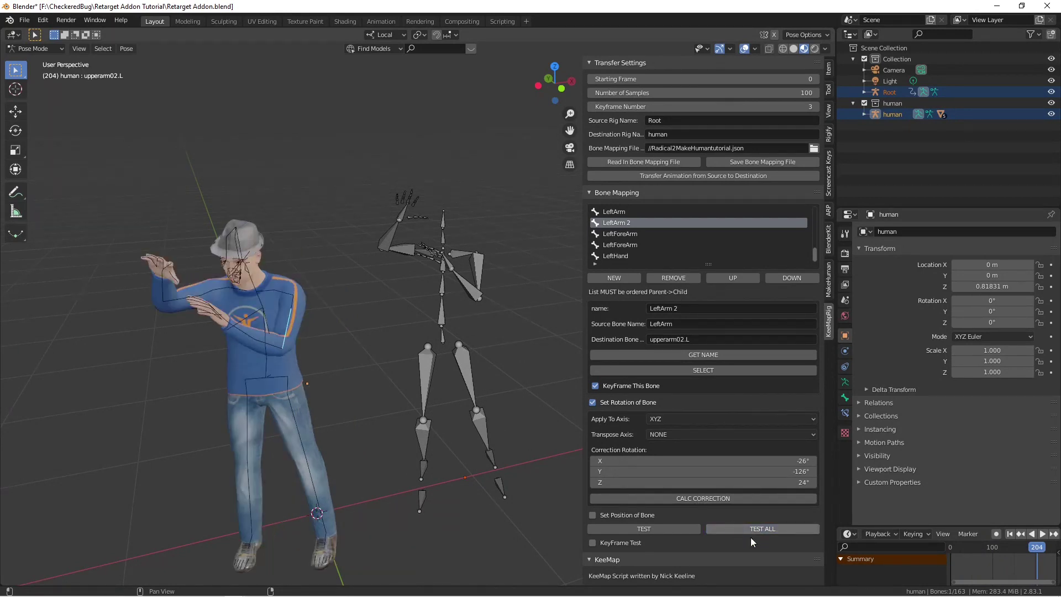
{"action": "left_click", "coordinate": [1051, 547]}
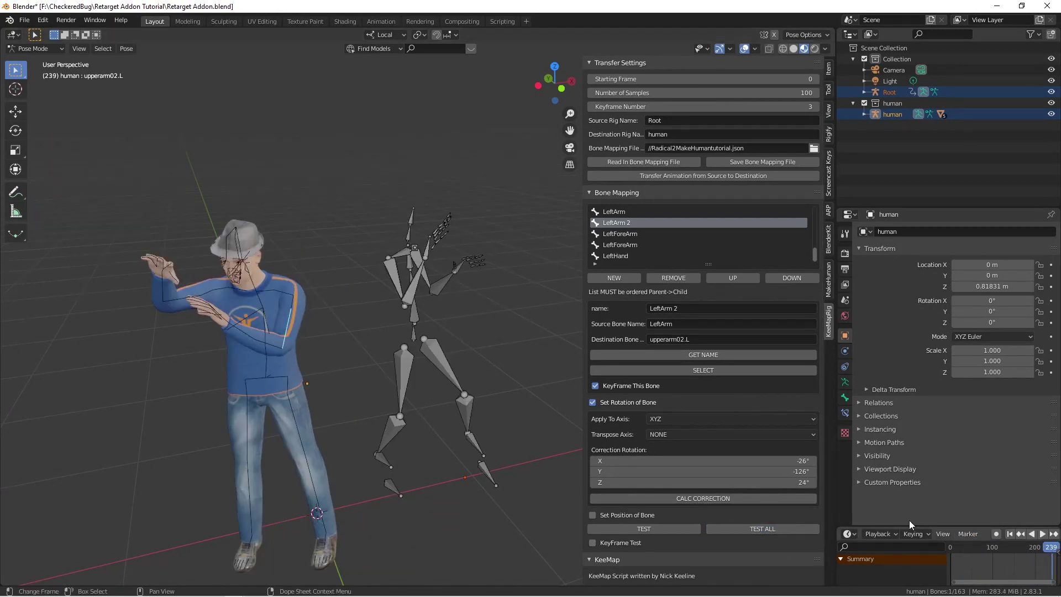
{"action": "left_click", "coordinate": [747, 526]}
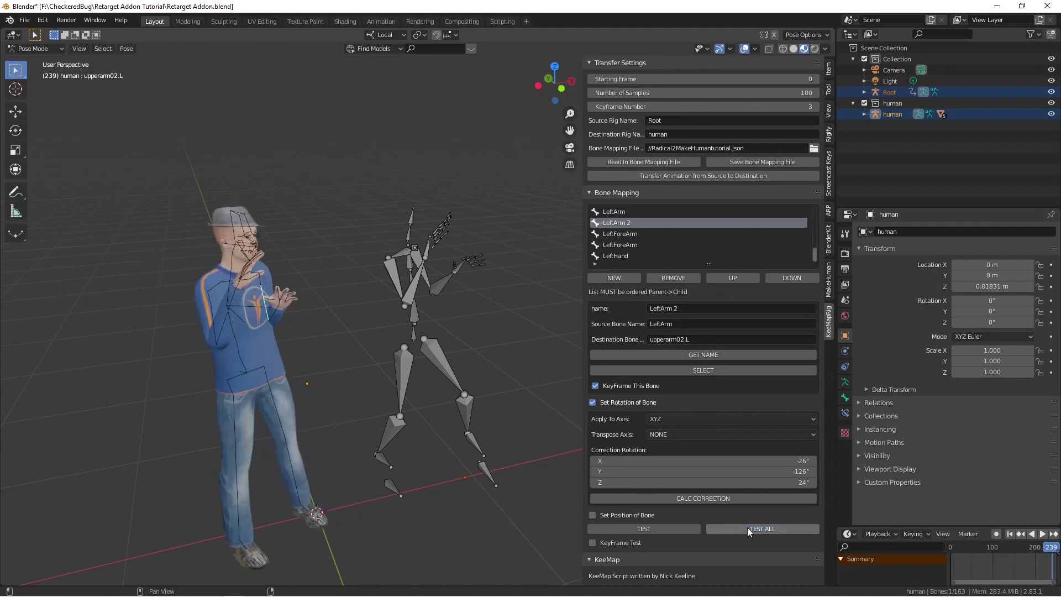
{"action": "middle_click_drag", "start_coordinate": [469, 333], "coordinate": [310, 260]}
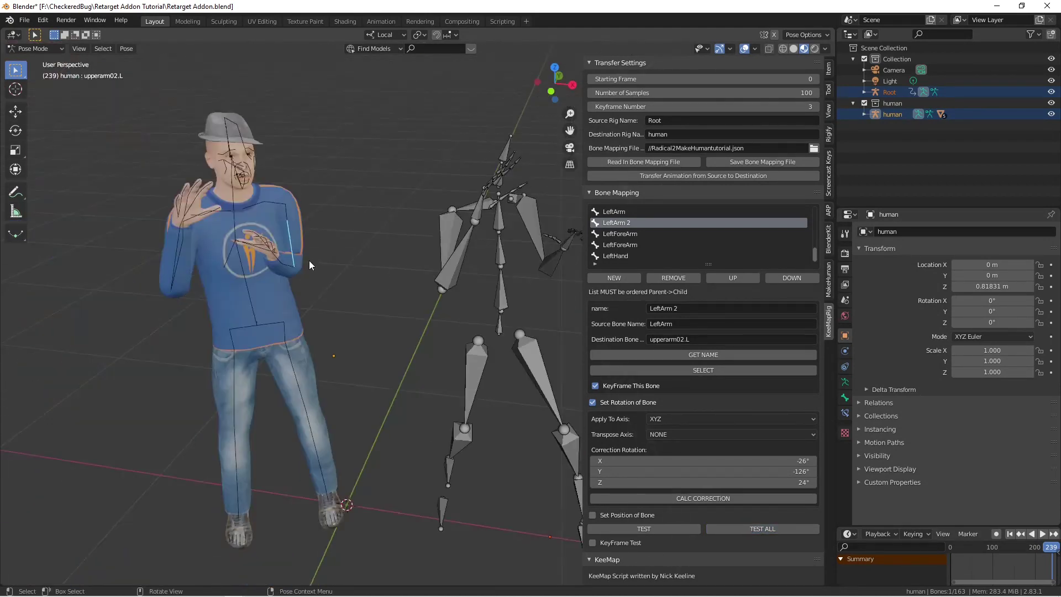
{"action": "scroll", "coordinate": [220, 276], "scroll_direction": "up", "scroll_amount": 4}
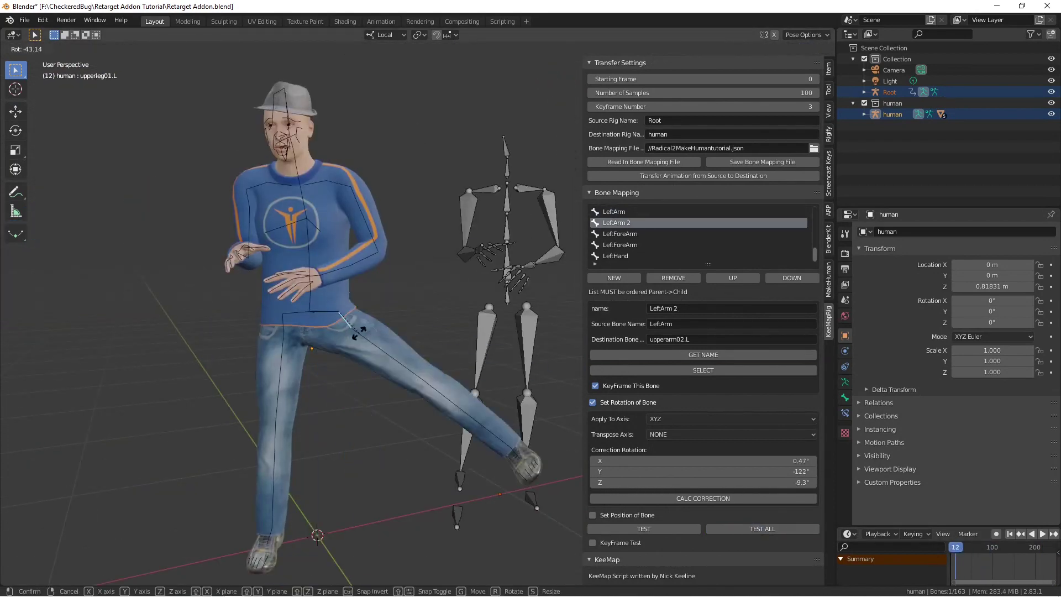
Calculate the Head mapping's correction as X -1.1°, Y -90°, Z 0°, and test all bone mappings at frame 15.
{"action": "left_click", "coordinate": [697, 498]}
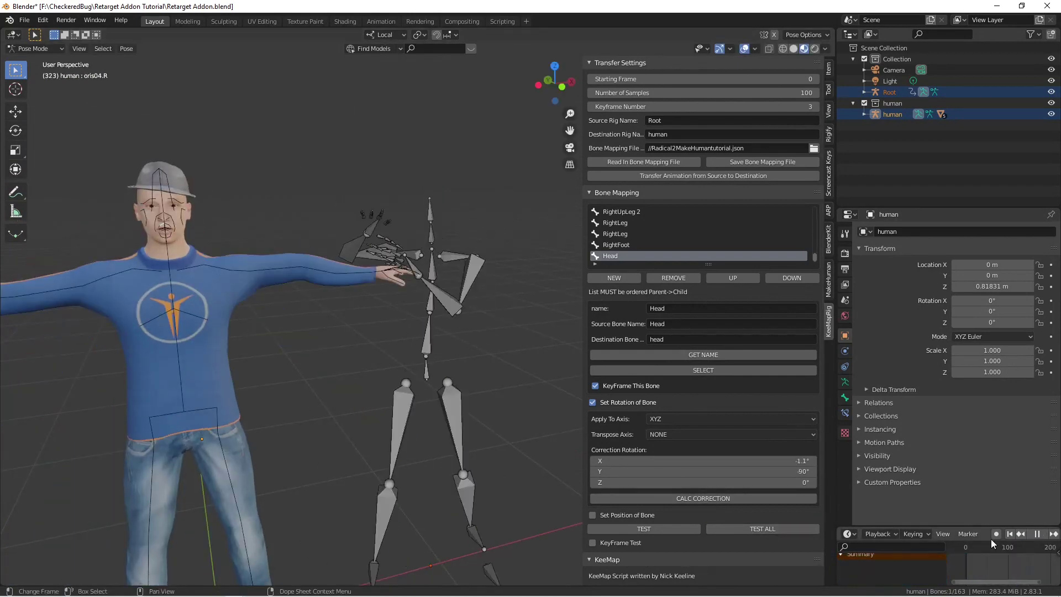
{"action": "left_click", "coordinate": [762, 529]}
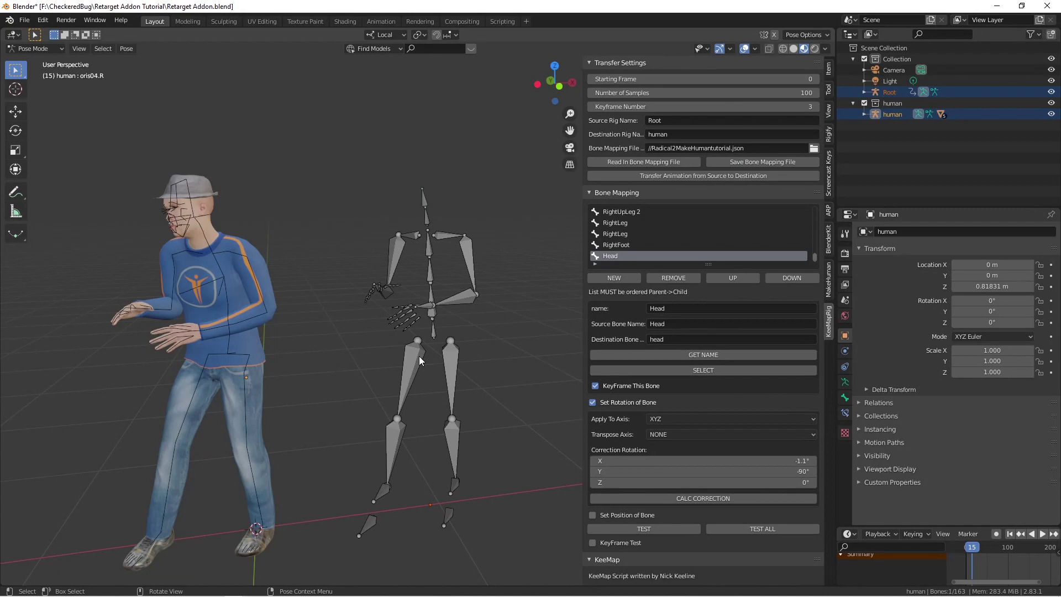
{"action": "middle_click_drag", "start_coordinate": [425, 350], "coordinate": [407, 360]}
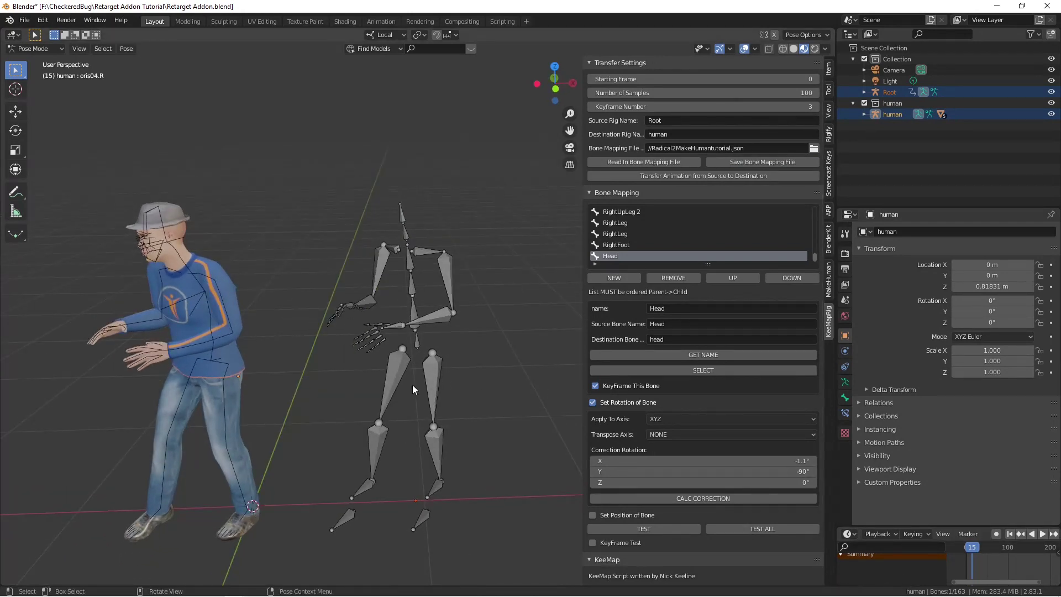
{"action": "middle_click_drag", "start_coordinate": [244, 289], "coordinate": [304, 221]}
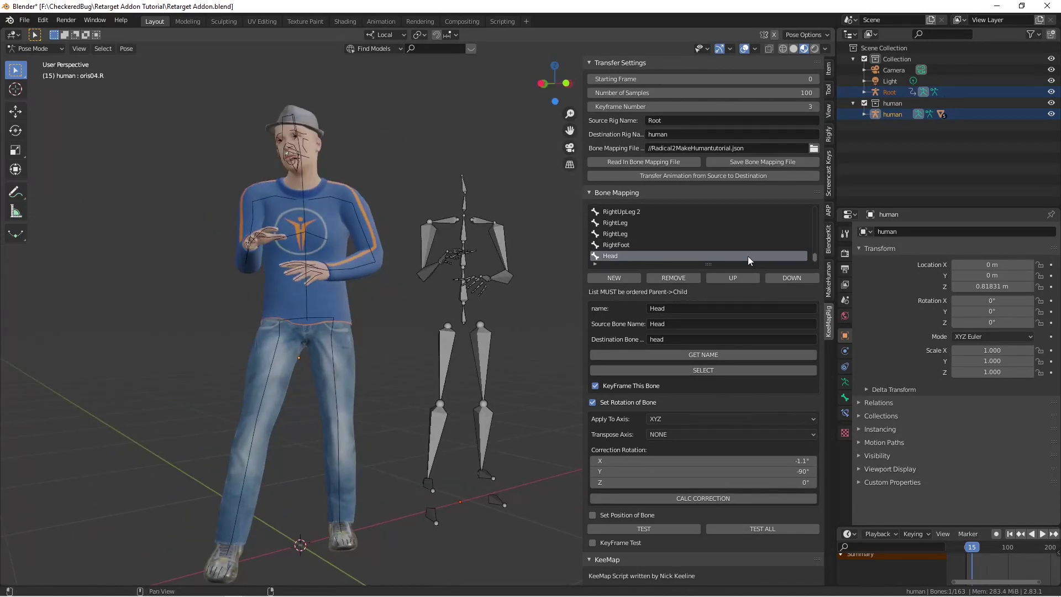
Examine the length of the source animation on the timeline and scrub to frame 249.
{"action": "scroll", "coordinate": [1056, 574], "scroll_direction": "down", "scroll_amount": 1}
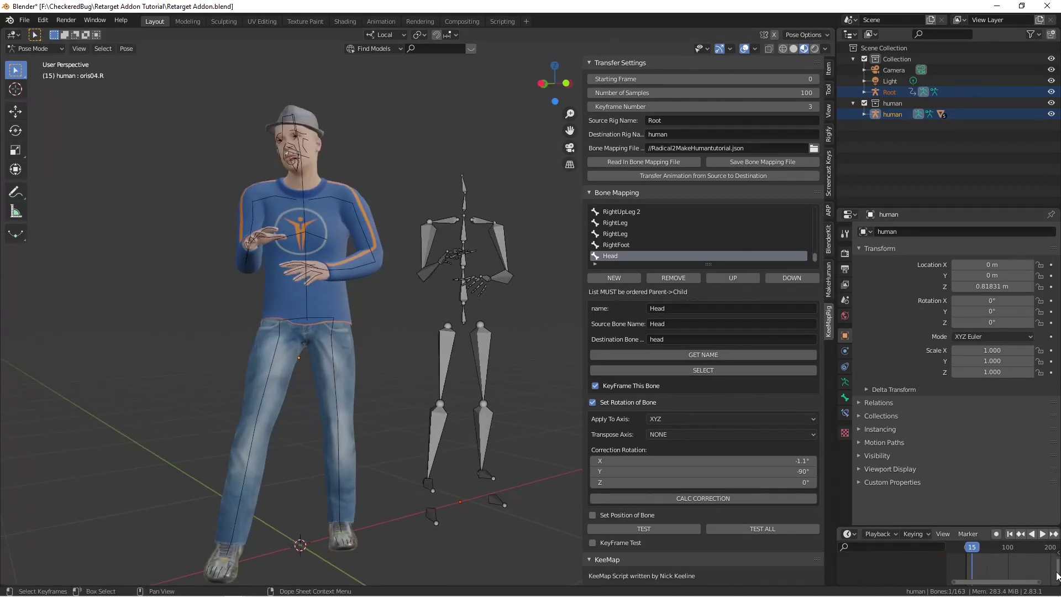
{"action": "middle_click_drag", "start_coordinate": [1021, 567], "coordinate": [1011, 564]}
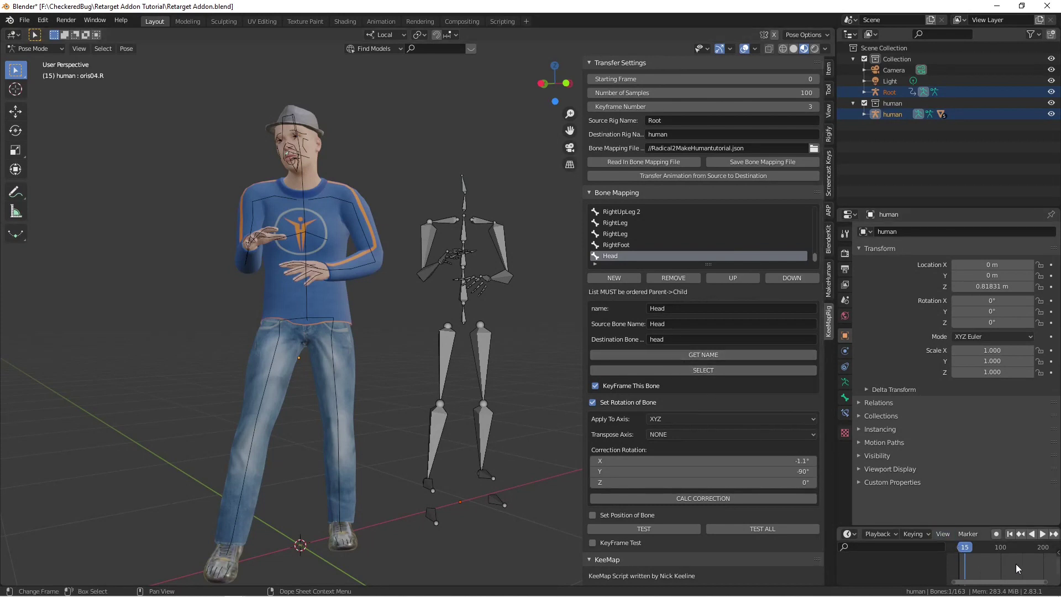
{"action": "middle_click_drag", "start_coordinate": [1009, 566], "coordinate": [974, 564]}
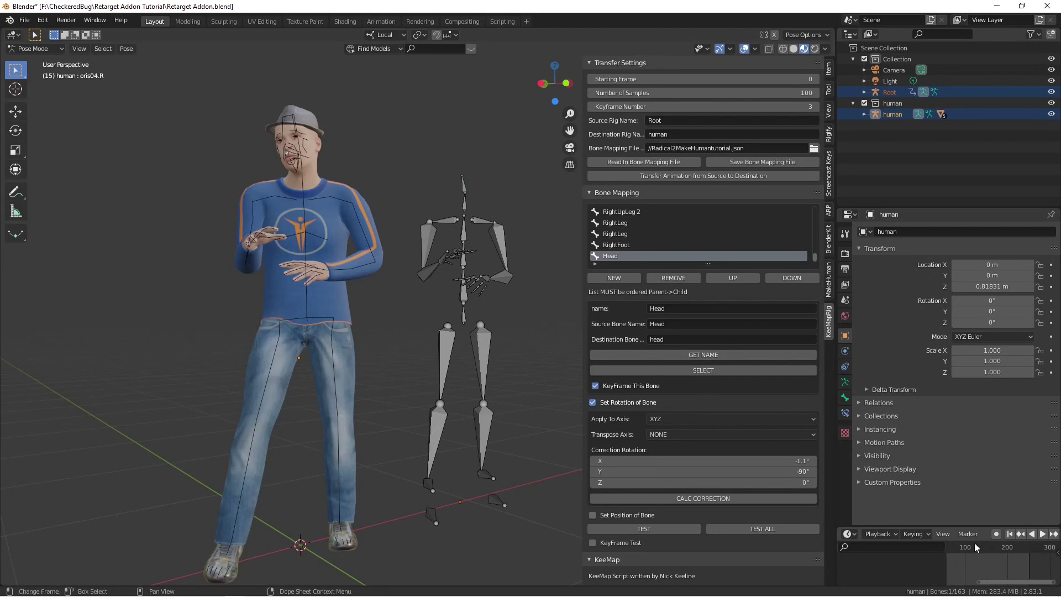
{"action": "key", "text": "space"}
{"action": "left_click", "coordinate": [1029, 547]}
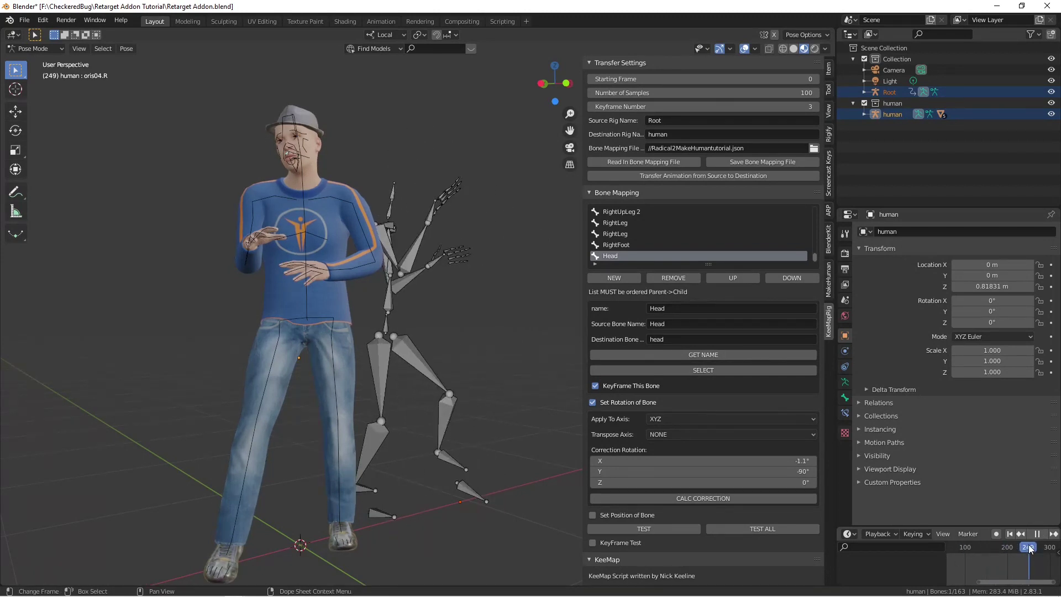
{"action": "key", "text": "space"}
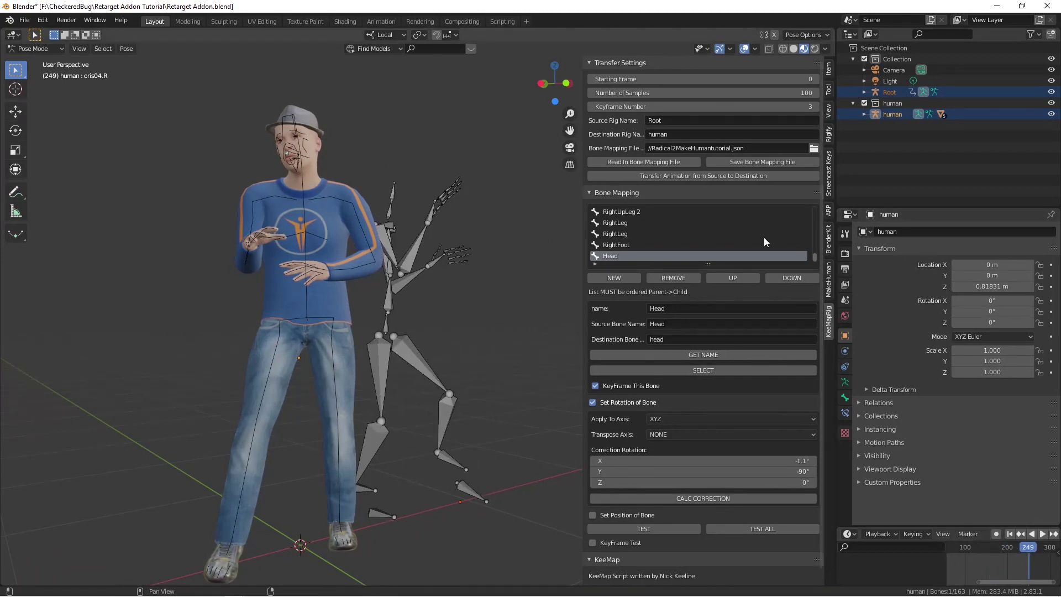
Set the transfer's number of samples to 300 and its keyframe number to 5.
{"action": "left_click", "coordinate": [680, 93]}
{"action": "type", "text": "3"}
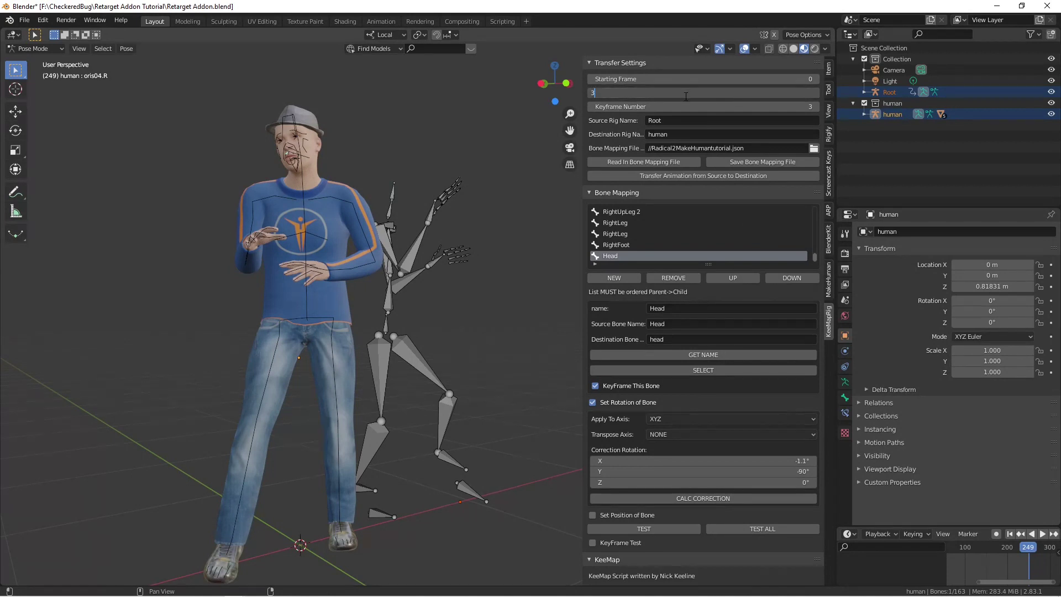
{"action": "key", "text": "Return"}
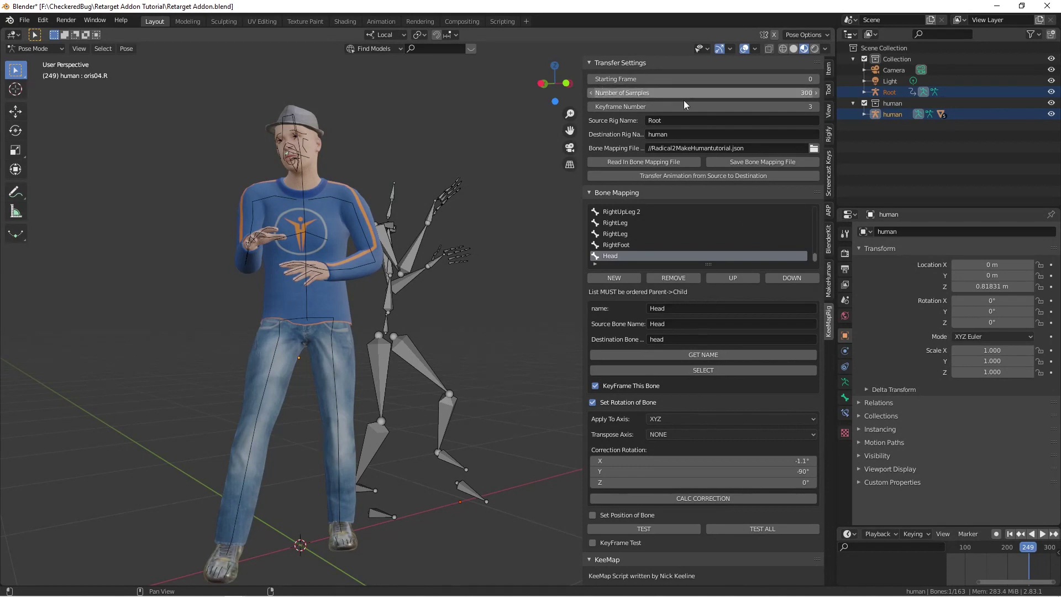
{"action": "left_click", "coordinate": [743, 104]}
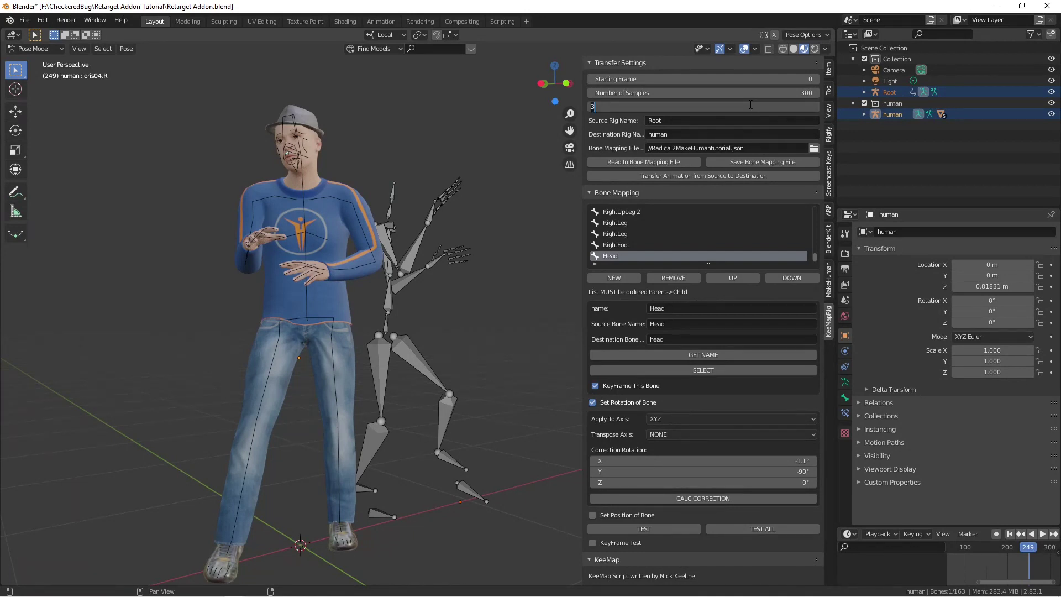
{"action": "type", "text": "5"}
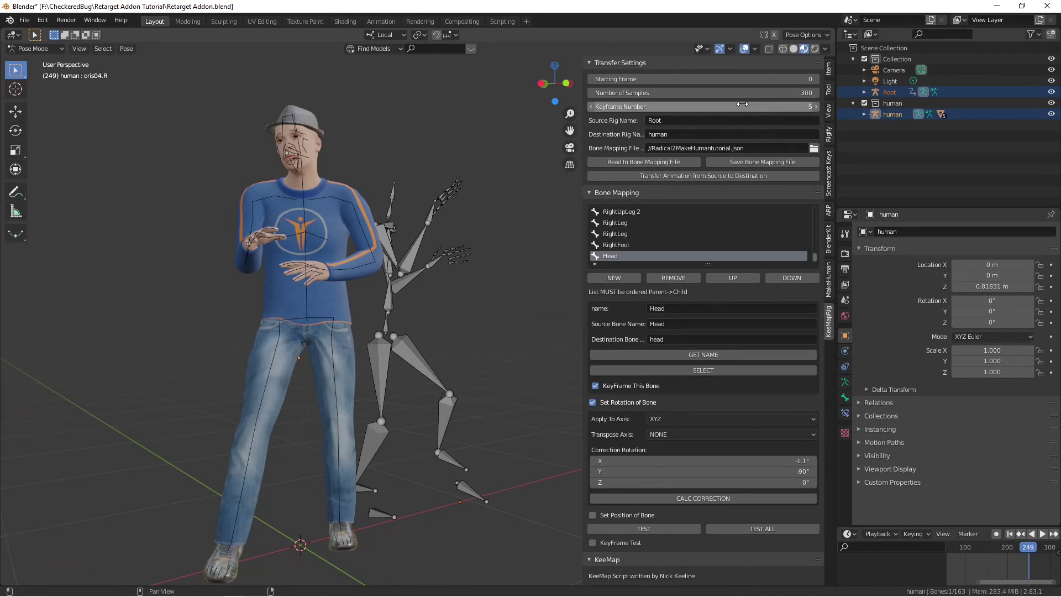
{"action": "key", "text": "Return"}
{"action": "scroll", "coordinate": [357, 285], "scroll_direction": "down", "scroll_amount": 1}
{"action": "middle_click_drag", "start_coordinate": [459, 377], "coordinate": [443, 306], "text": "shift"}
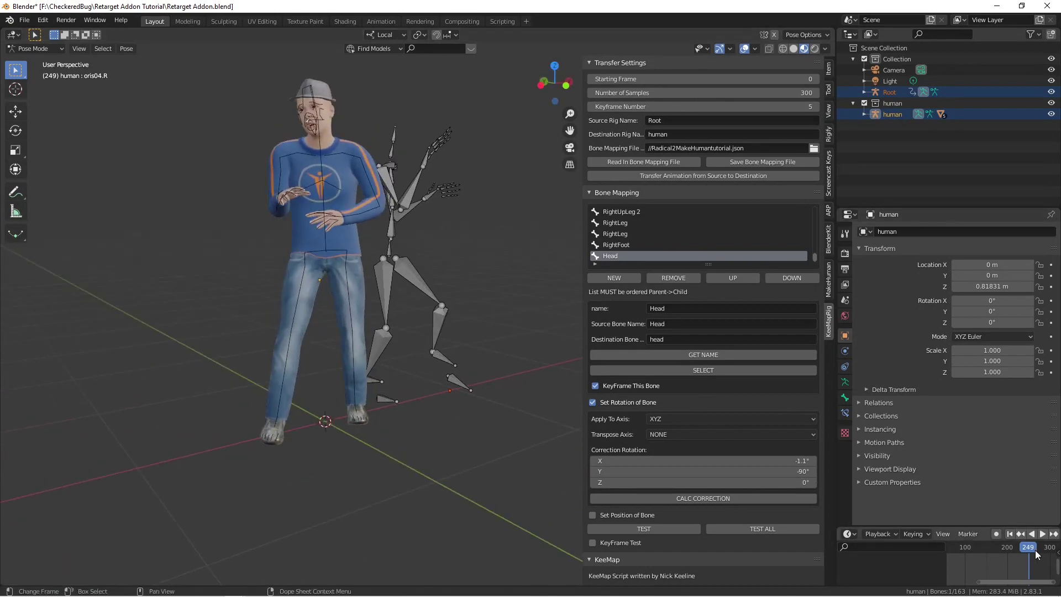
Enable keyframing of tests and test all bone mappings at frames 150 and 241.
{"action": "key", "text": "space"}
{"action": "left_click", "coordinate": [993, 555]}
{"action": "left_click_drag", "start_coordinate": [993, 555], "coordinate": [986, 556]}
{"action": "key", "text": "space"}
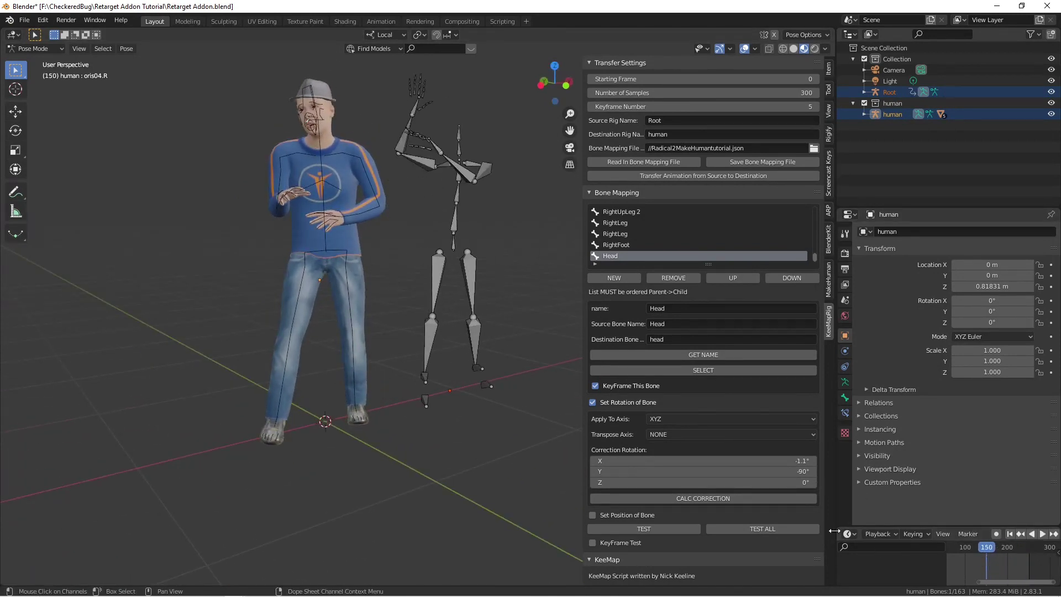
{"action": "left_click", "coordinate": [597, 543]}
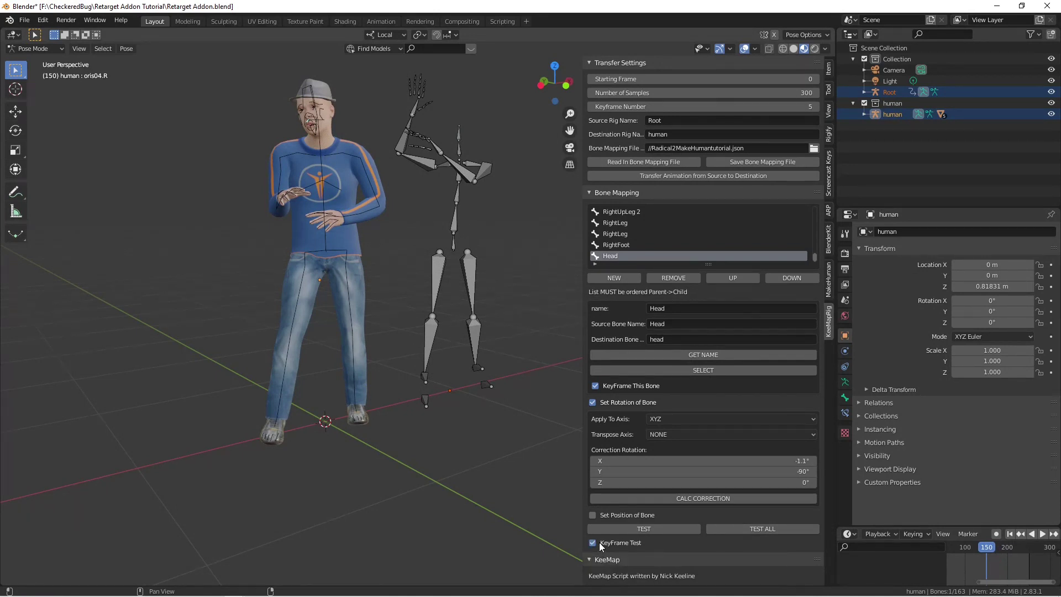
{"action": "left_click", "coordinate": [750, 529]}
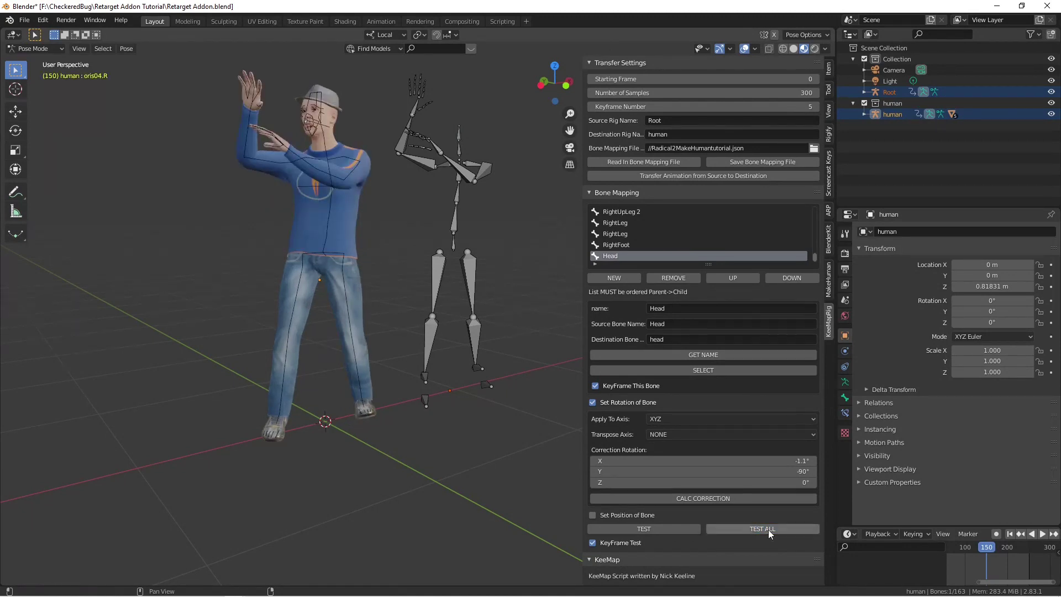
{"action": "key", "text": "space"}
{"action": "left_click_drag", "start_coordinate": [993, 545], "coordinate": [1026, 551]}
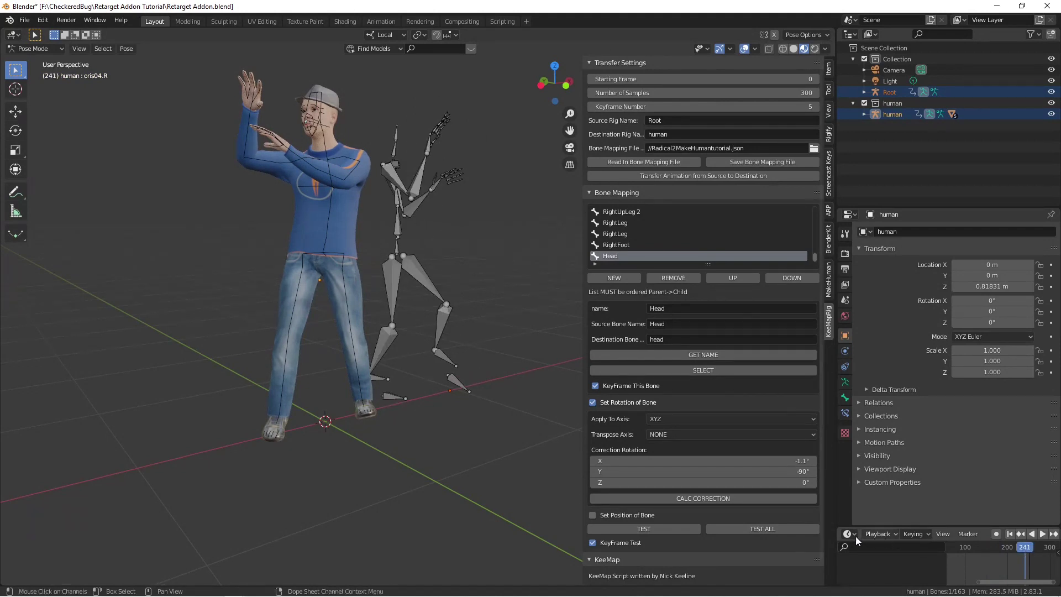
{"action": "left_click", "coordinate": [786, 528]}
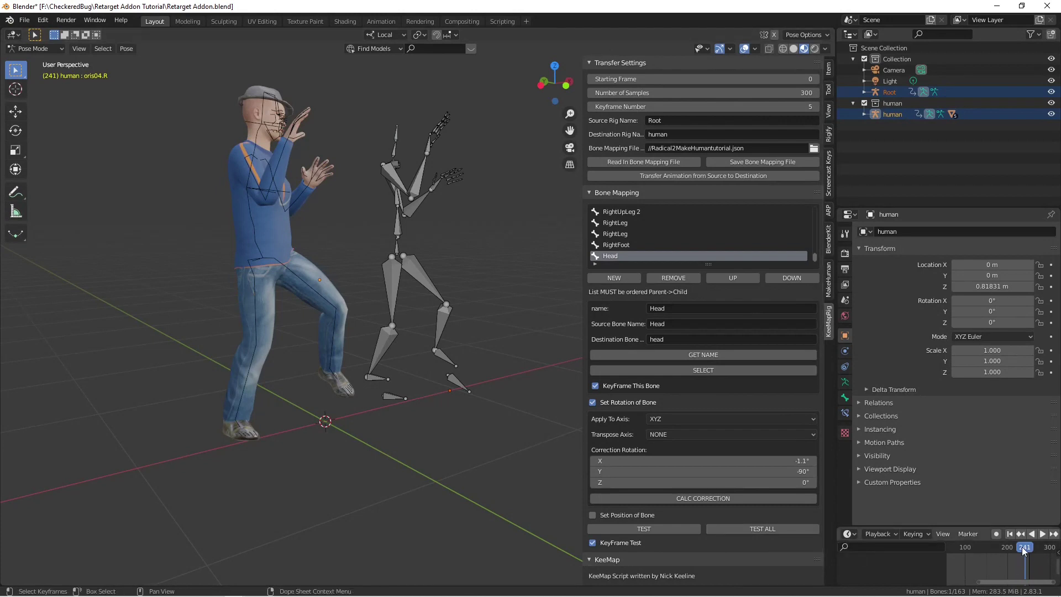
Scrub and play the timeline between the tested frames to examine the keyframed poses, ending at frame 251.
{"action": "left_click_drag", "start_coordinate": [1022, 546], "coordinate": [985, 554]}
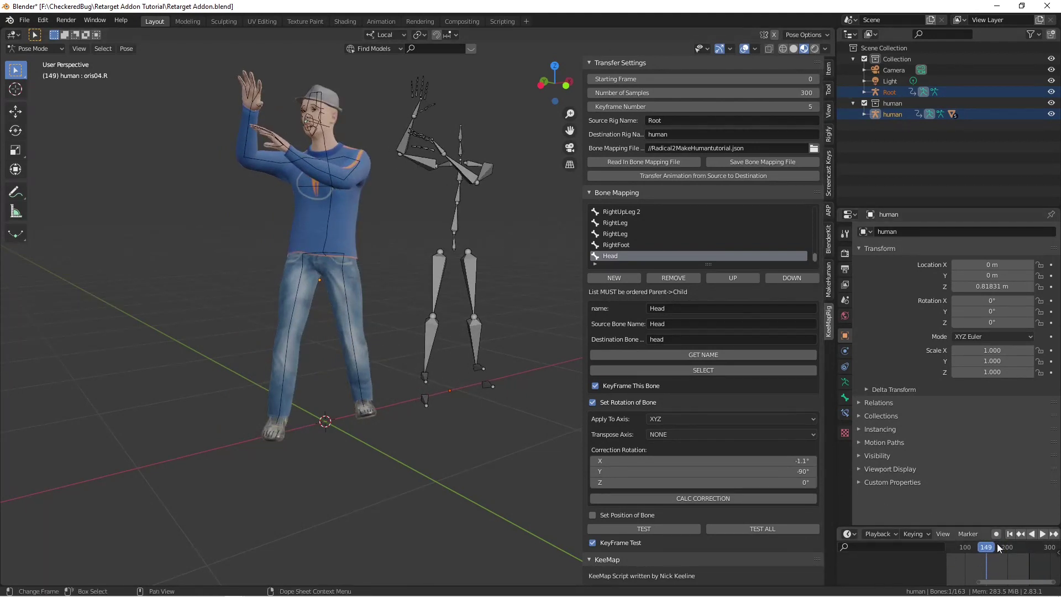
{"action": "key", "text": "shift+ctrl+space"}
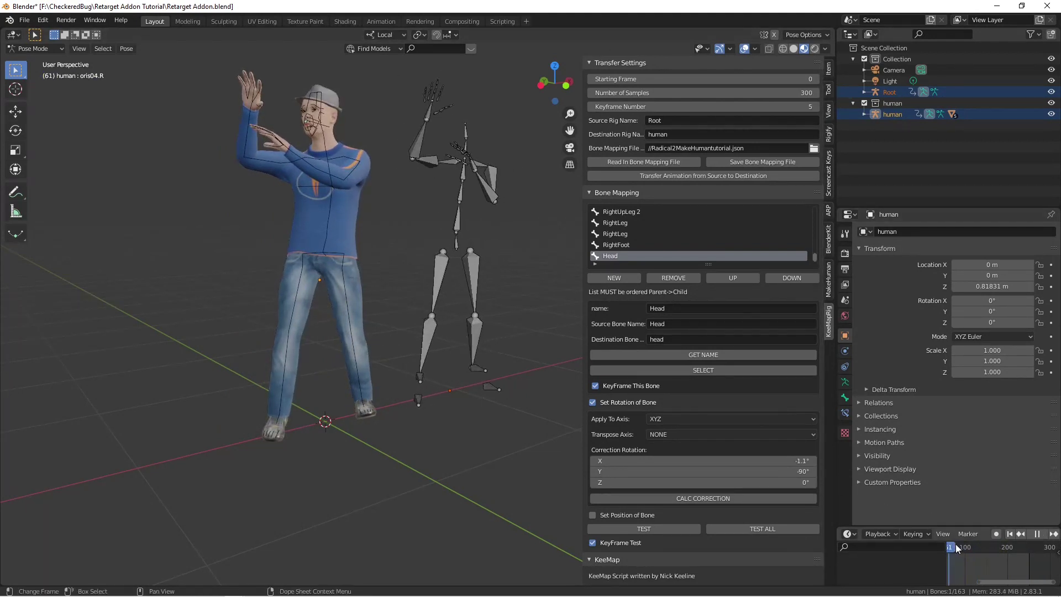
{"action": "left_click_drag", "start_coordinate": [975, 548], "coordinate": [1030, 549]}
{"action": "key", "text": "space"}
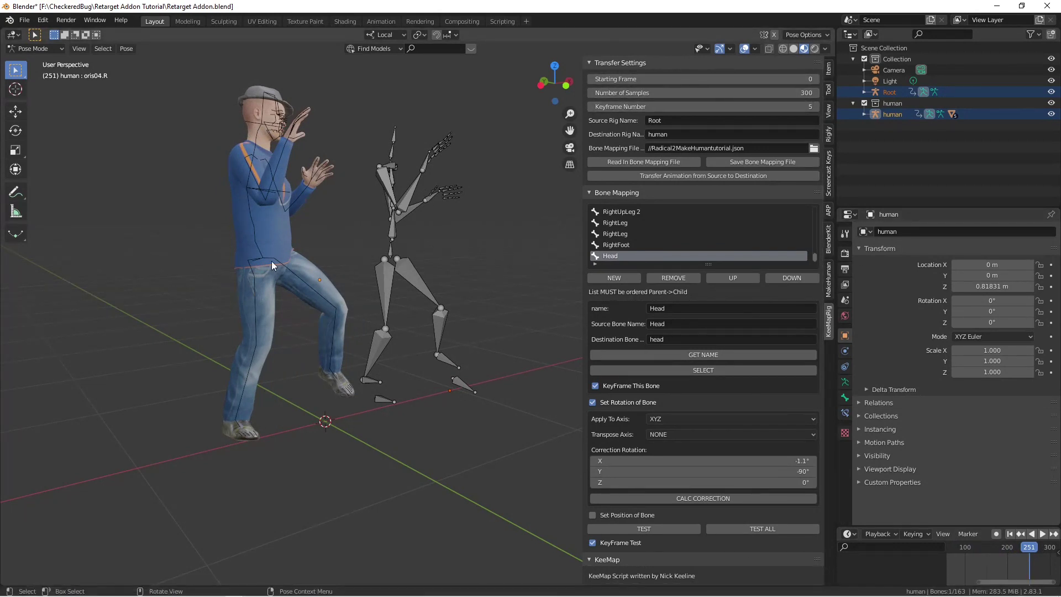
Select all bones, return to Object Mode, and put only the human armature into Pose Mode.
{"action": "left_click", "coordinate": [257, 240]}
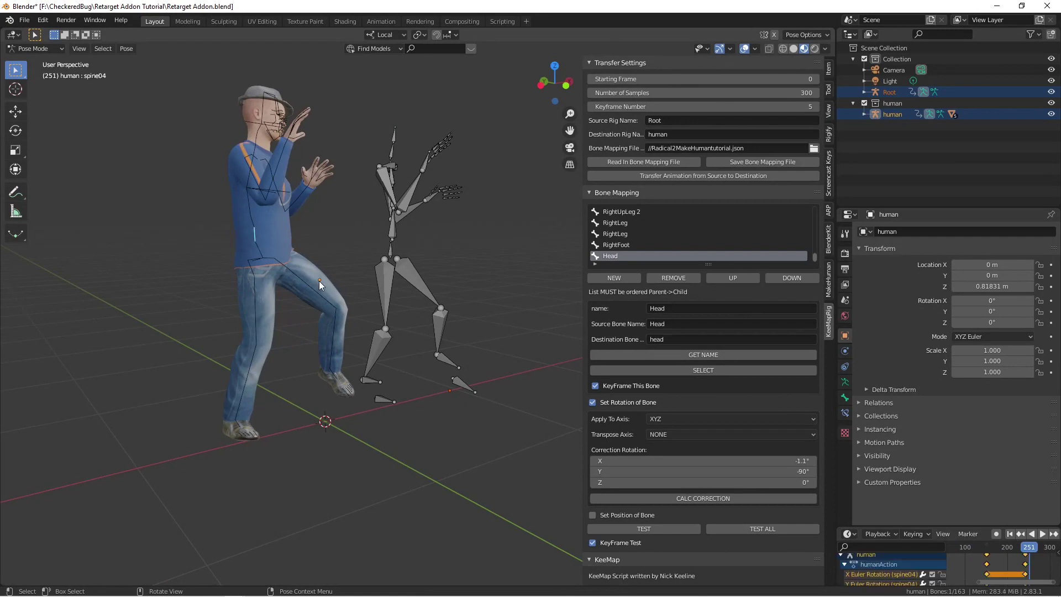
{"action": "key", "text": "a"}
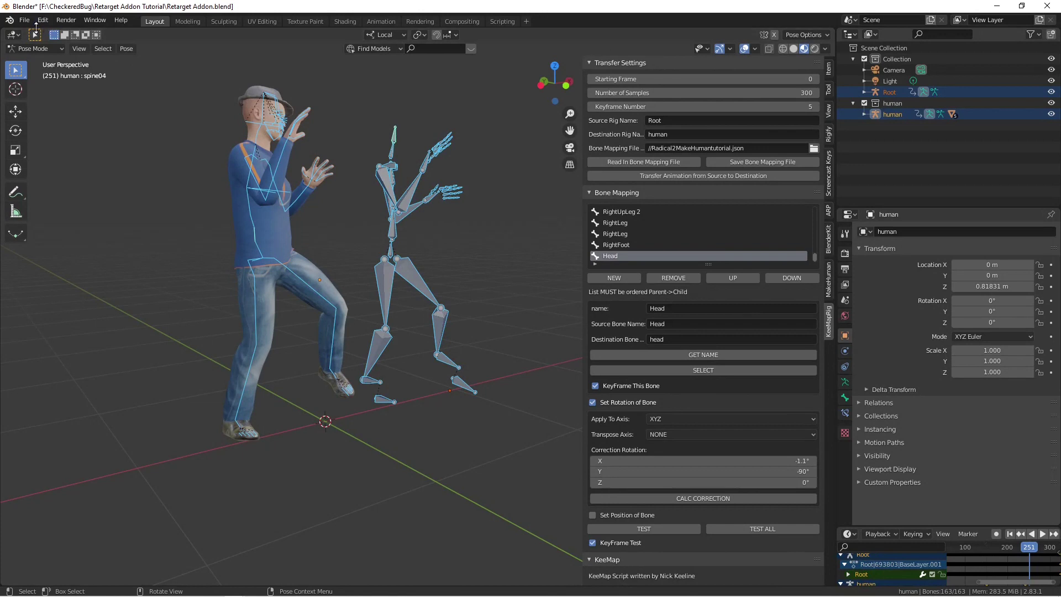
{"action": "left_click", "coordinate": [35, 48]}
{"action": "left_click", "coordinate": [35, 58]}
{"action": "left_click", "coordinate": [251, 173]}
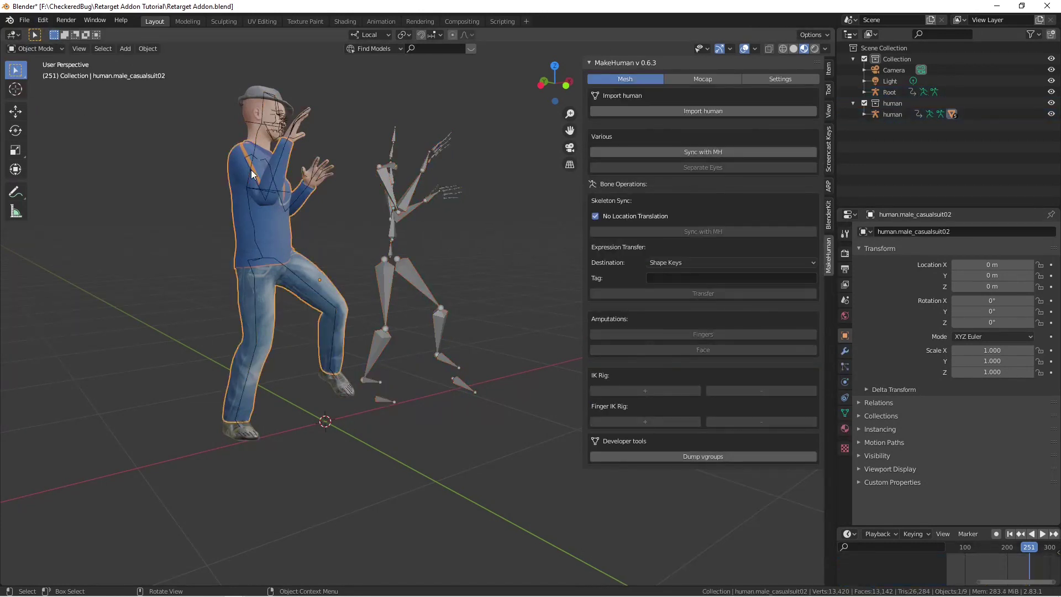
{"action": "left_click", "coordinate": [254, 175]}
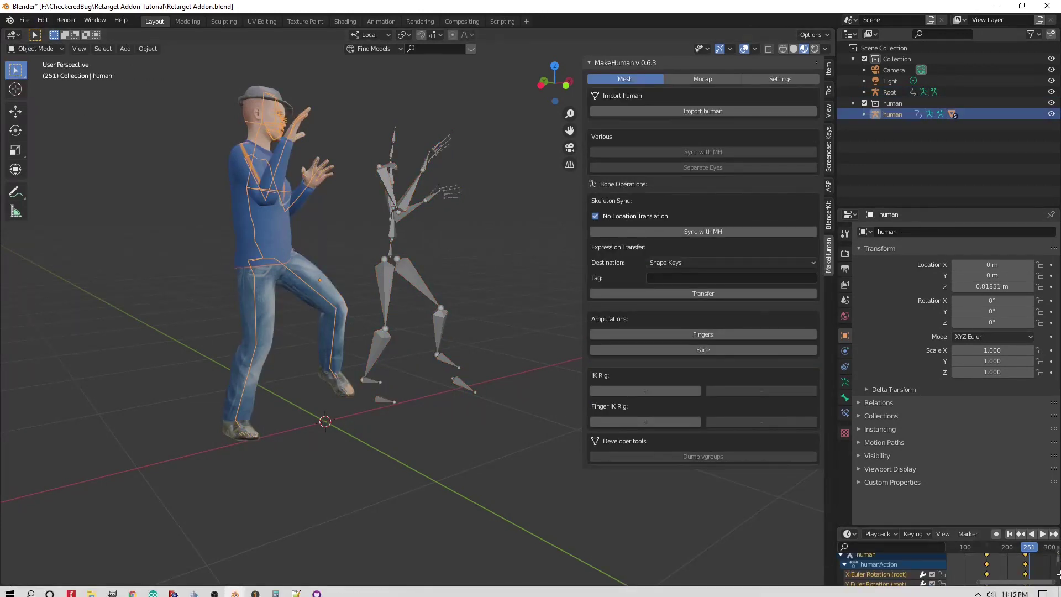
{"action": "left_click", "coordinate": [36, 48]}
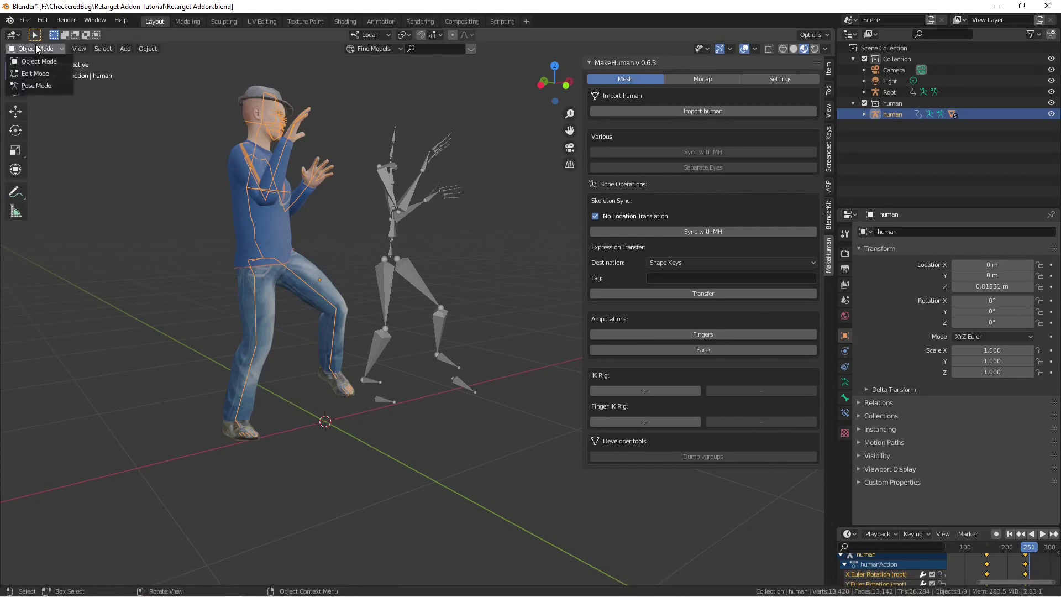
{"action": "left_click", "coordinate": [49, 89]}
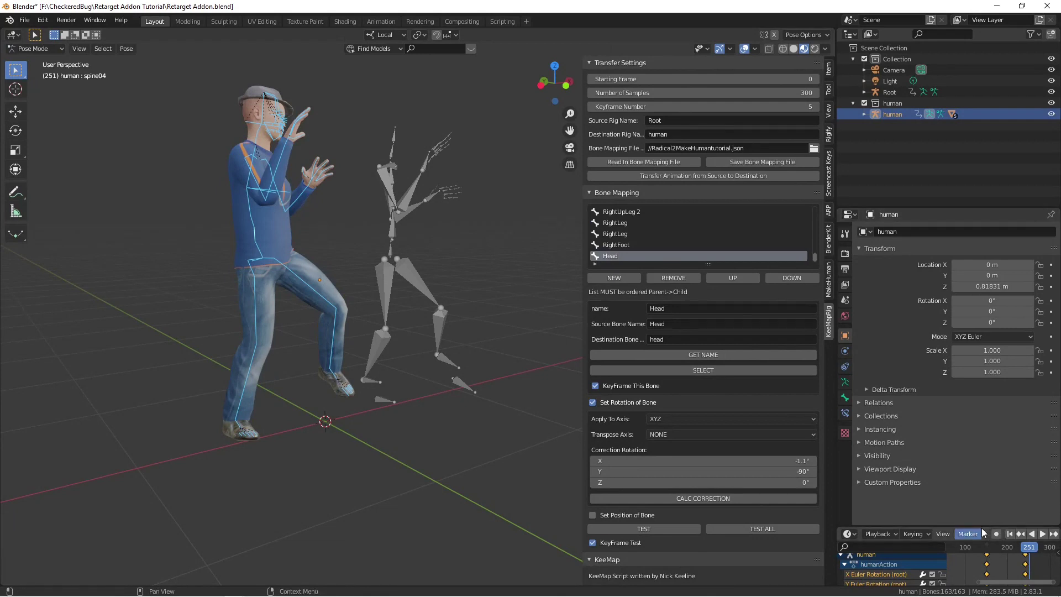
Delete the human armature's test keyframes in an enlarged timeline and clear the rotation of all its bones.
{"action": "left_click_drag", "start_coordinate": [982, 528], "coordinate": [974, 423]}
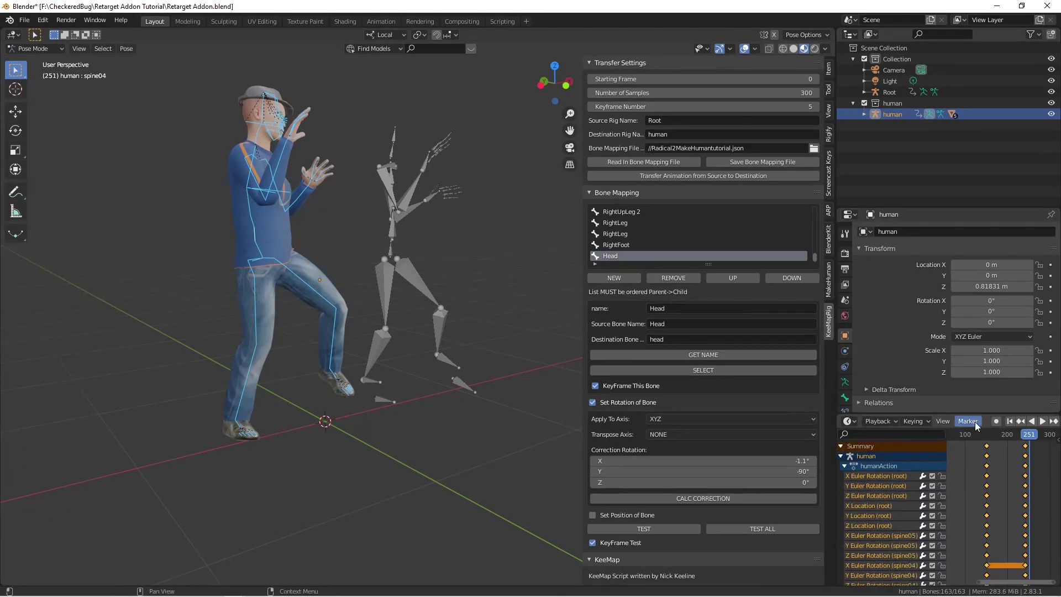
{"action": "right_click", "coordinate": [989, 465]}
{"action": "left_click", "coordinate": [989, 465]}
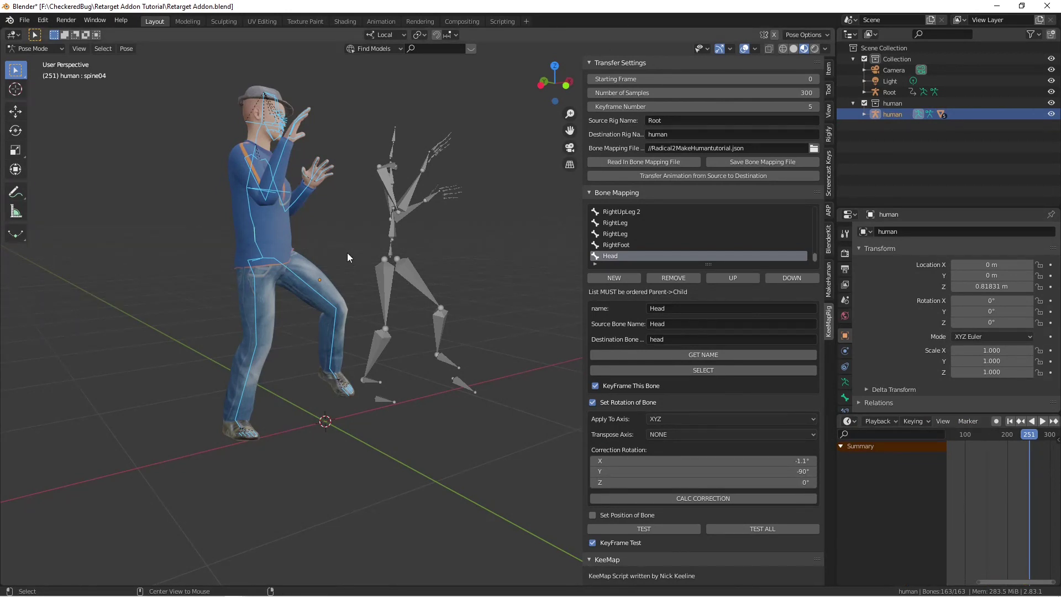
{"action": "key", "text": "alt+r"}
{"action": "middle_click_drag", "start_coordinate": [347, 253], "coordinate": [369, 297]}
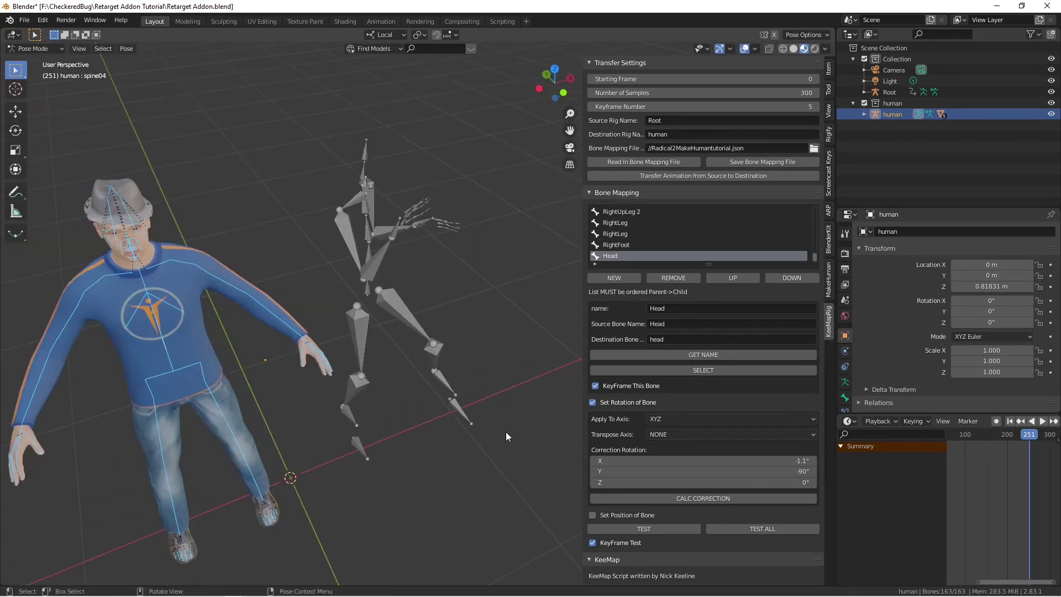
Show the system console and arrange it in a narrow area beside a wider Blender window.
{"action": "left_click", "coordinate": [94, 20]}
{"action": "left_click", "coordinate": [113, 132]}
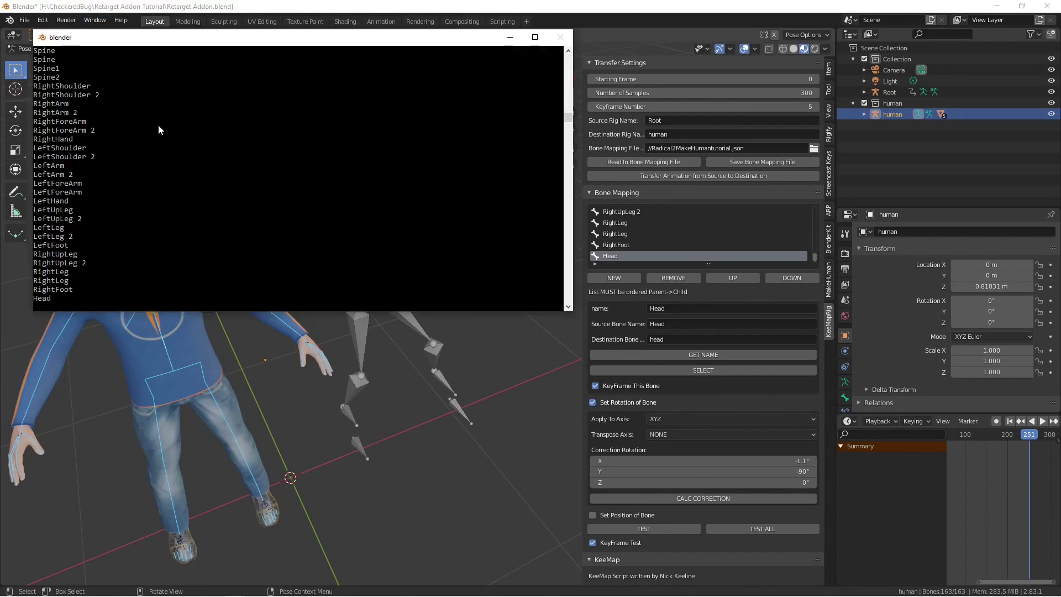
{"action": "left_click_drag", "start_coordinate": [166, 41], "coordinate": [1057, 260]}
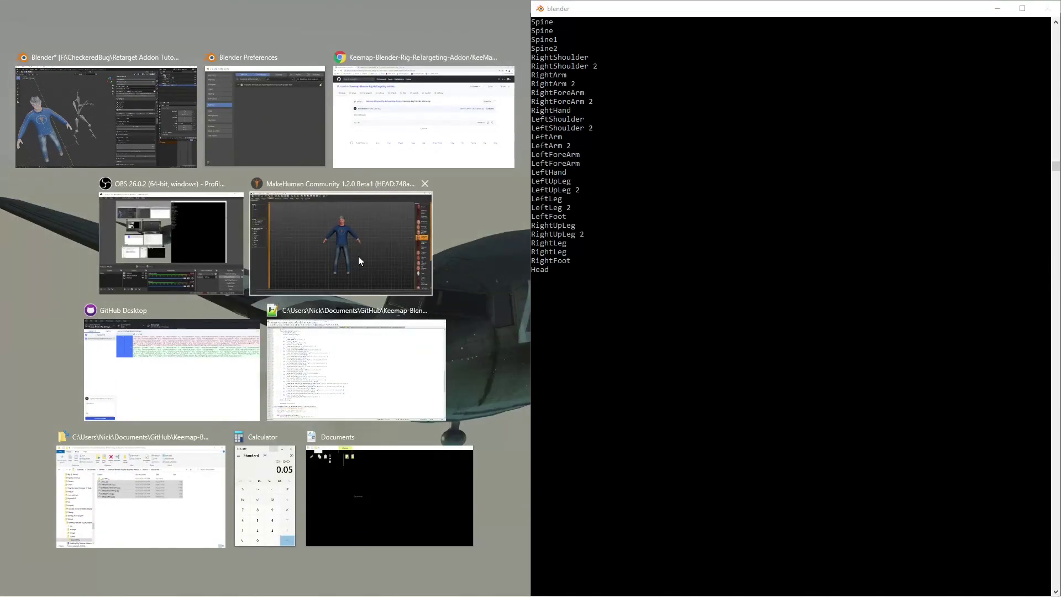
{"action": "left_click", "coordinate": [53, 126]}
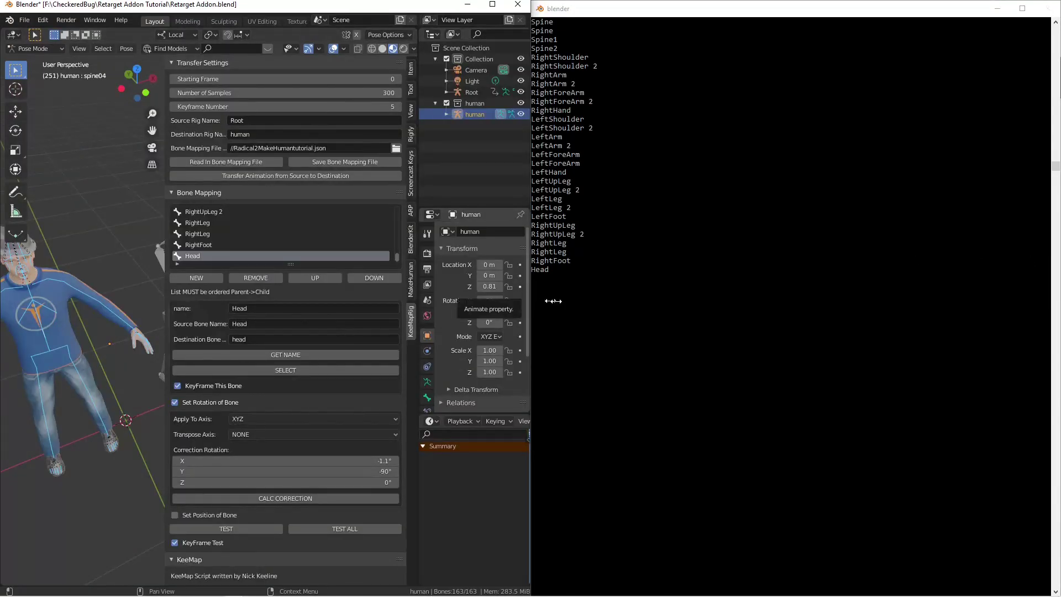
{"action": "left_click_drag", "start_coordinate": [552, 301], "coordinate": [790, 298]}
{"action": "left_click", "coordinate": [577, 299]}
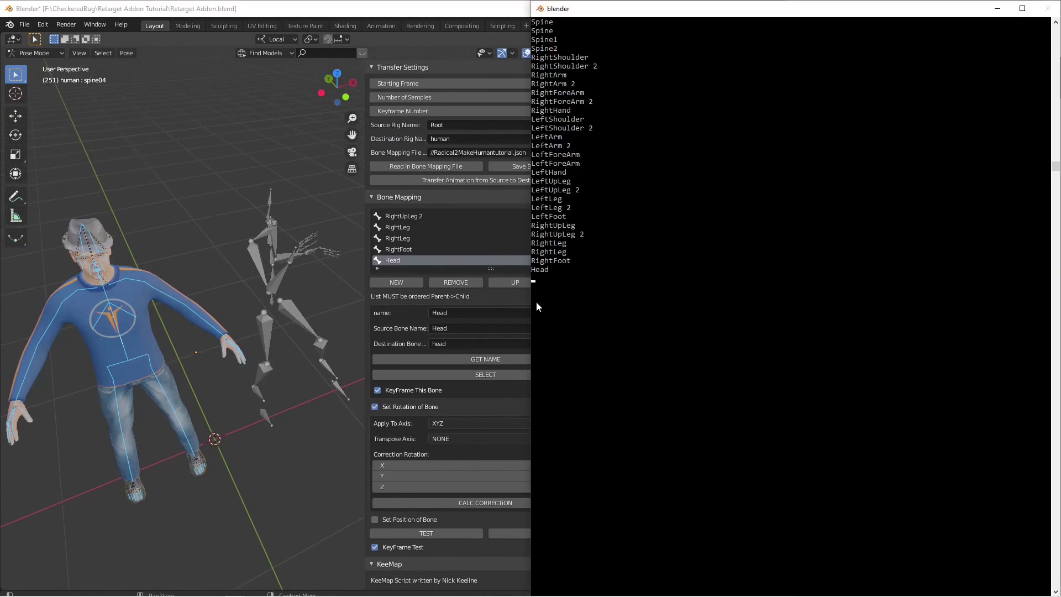
{"action": "left_click_drag", "start_coordinate": [536, 306], "coordinate": [783, 307]}
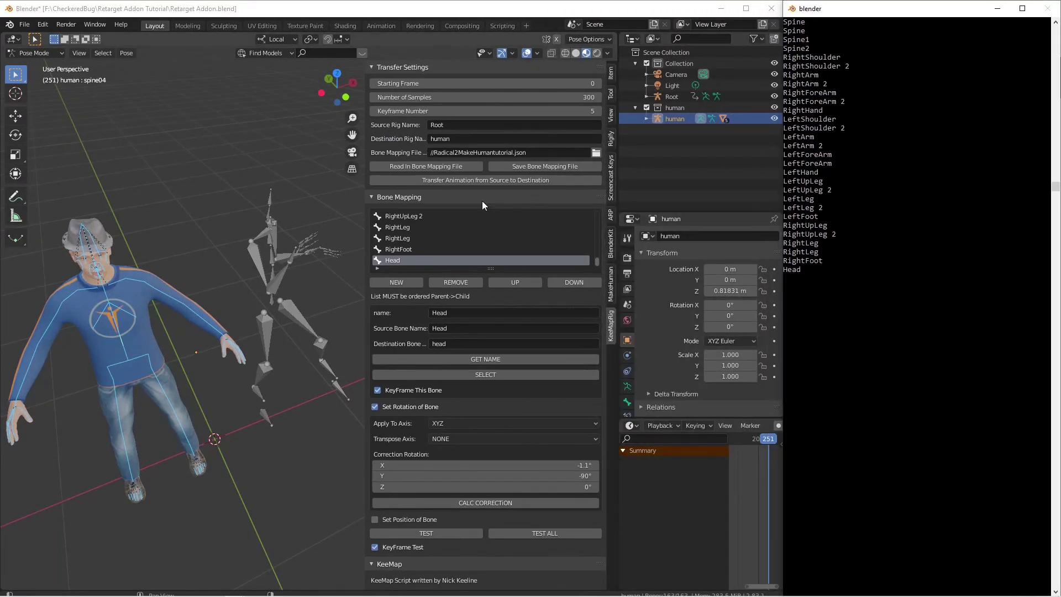
Transfer the animation from the source rig to the destination rig and maximize the Blender window.
{"action": "left_click", "coordinate": [448, 179]}
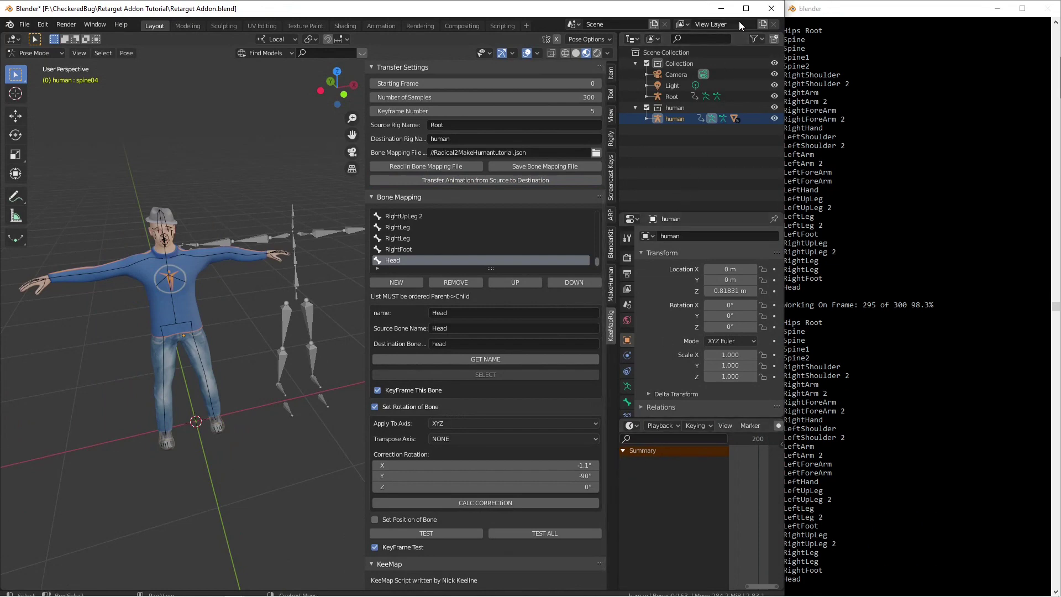
{"action": "left_click", "coordinate": [745, 8]}
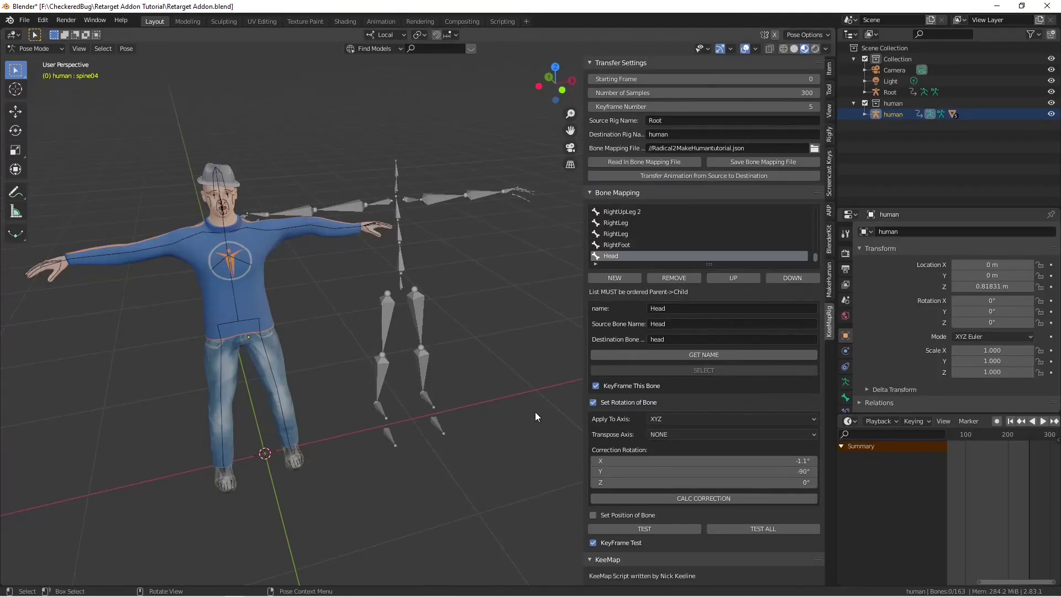
Fit the full frame range in the timeline and play the transferred animation beside the source rig.
{"action": "key", "text": "Home"}
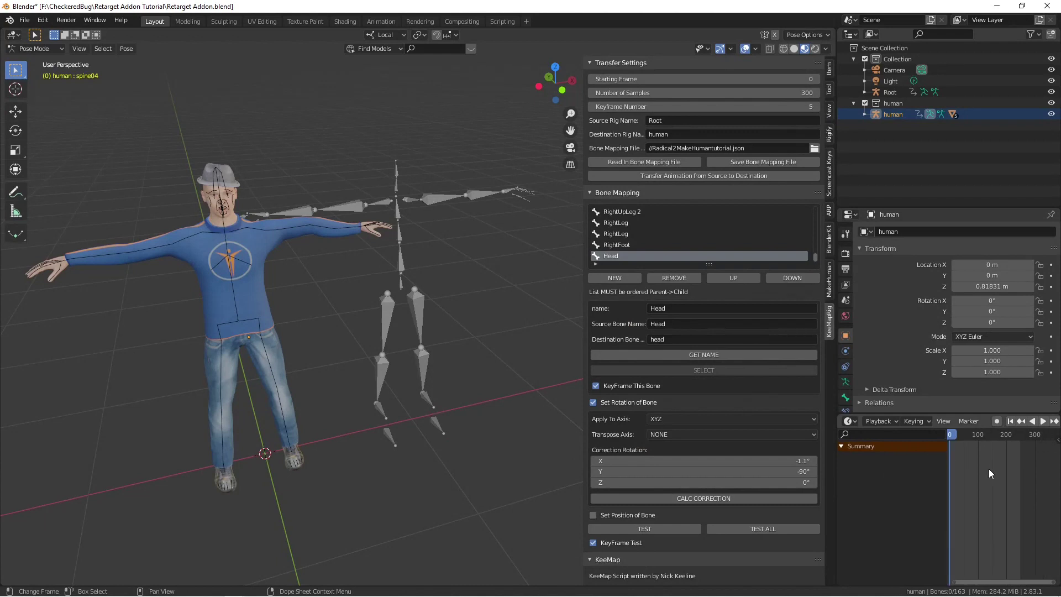
{"action": "scroll", "coordinate": [1016, 467], "scroll_direction": "up", "scroll_amount": 2, "text": "ctrl"}
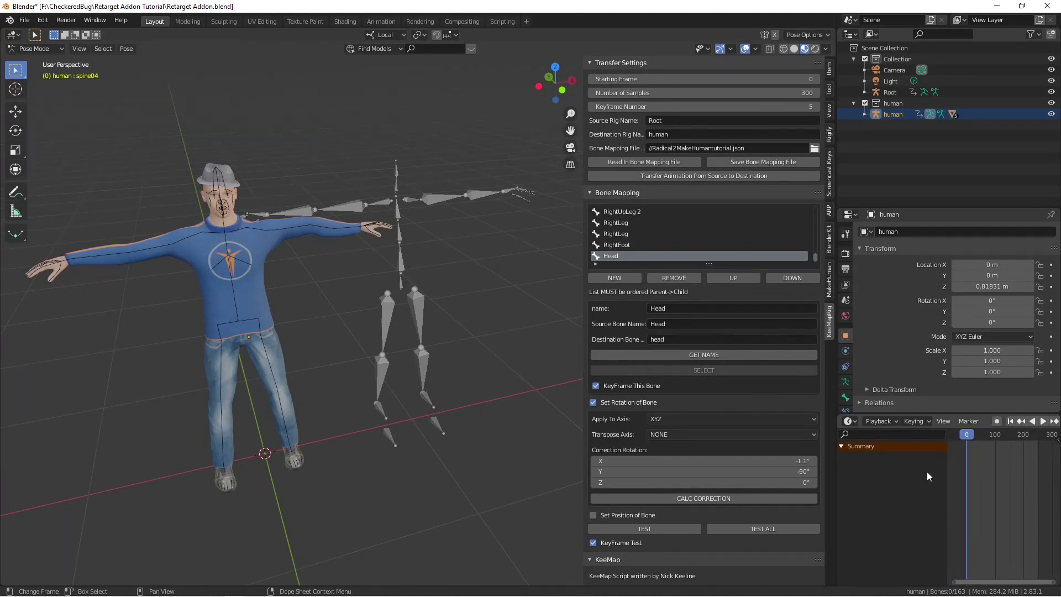
{"action": "scroll", "coordinate": [414, 331], "scroll_direction": "down", "scroll_amount": 2}
{"action": "middle_click_drag", "start_coordinate": [414, 332], "coordinate": [434, 331]}
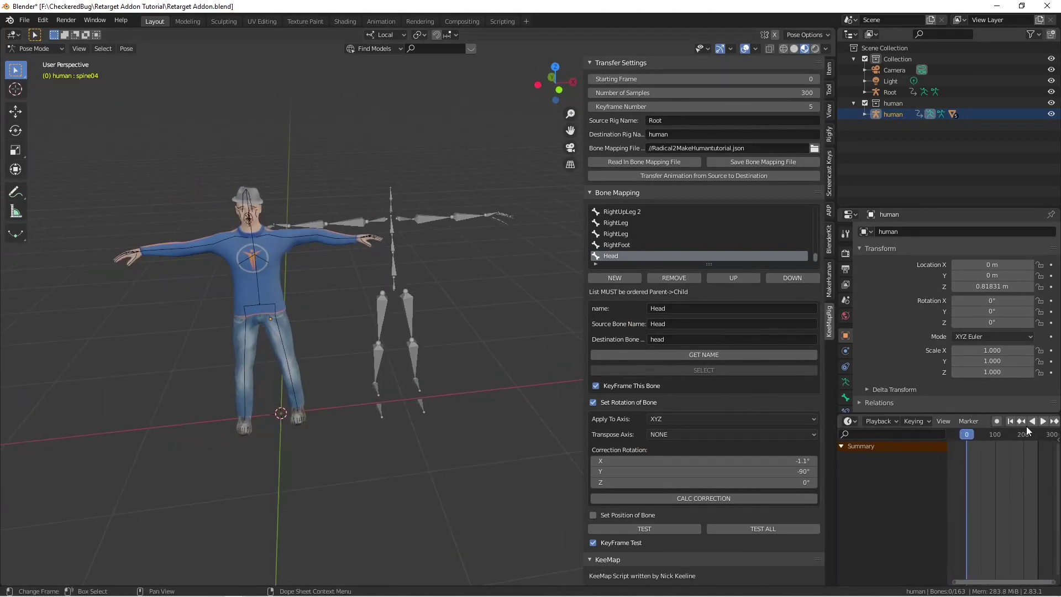
{"action": "left_click", "coordinate": [1043, 421]}
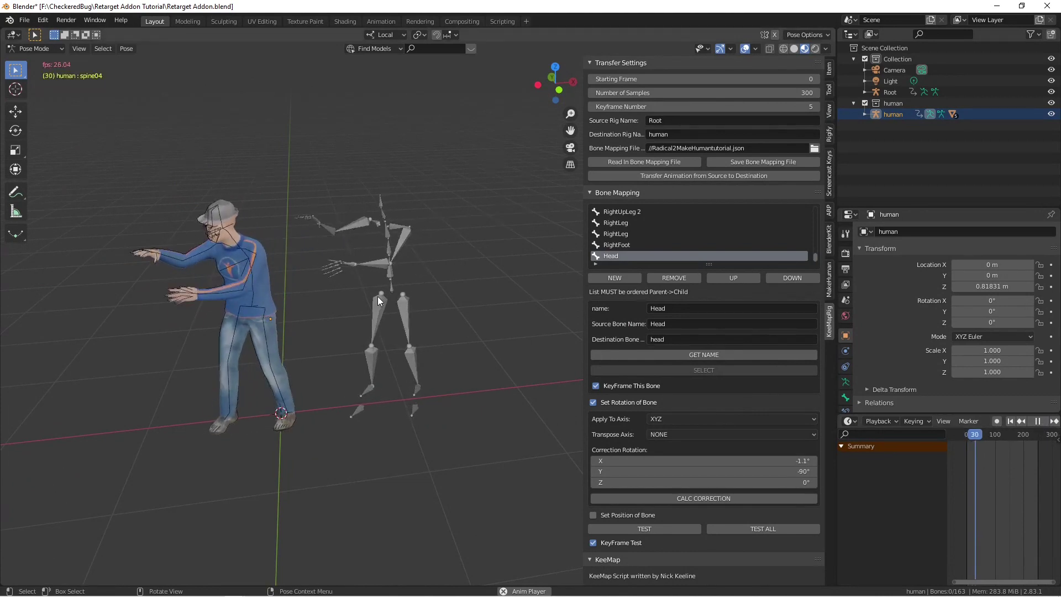